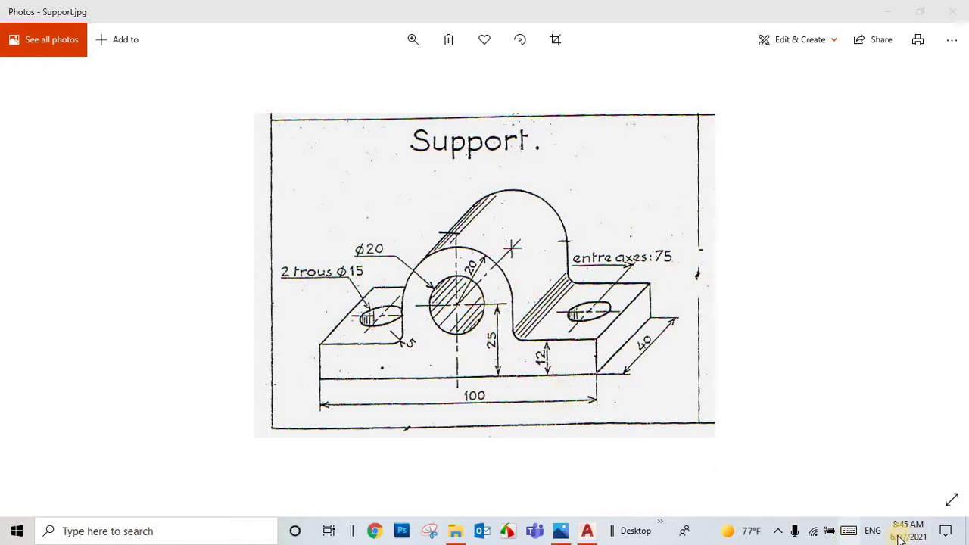
# - Snip a region of the Support bracket reference drawing, then switch to AutoCAD 2018
pyautogui.click(944, 532)
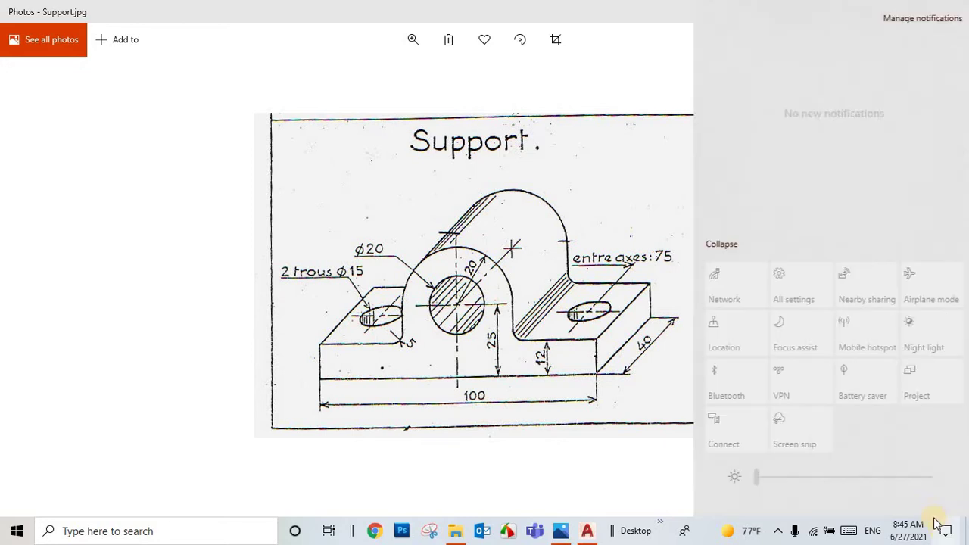
pyautogui.click(812, 440)
pyautogui.moveTo(725, 427); pyautogui.dragTo(724, 428)
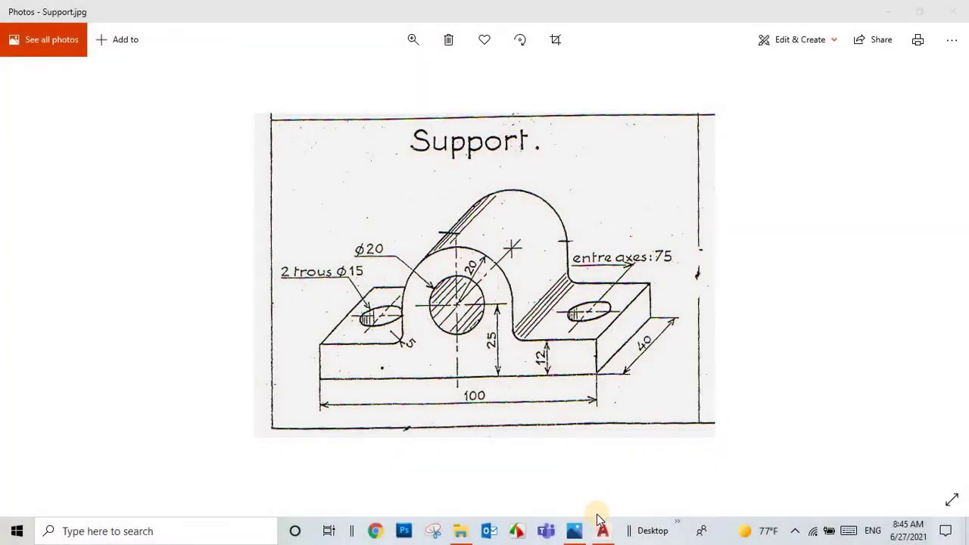
pyautogui.click(602, 530)
# - Start a blank drawing in the Drafting & Annotation workspace with the classic menu bar shown
pyautogui.click(123, 270)
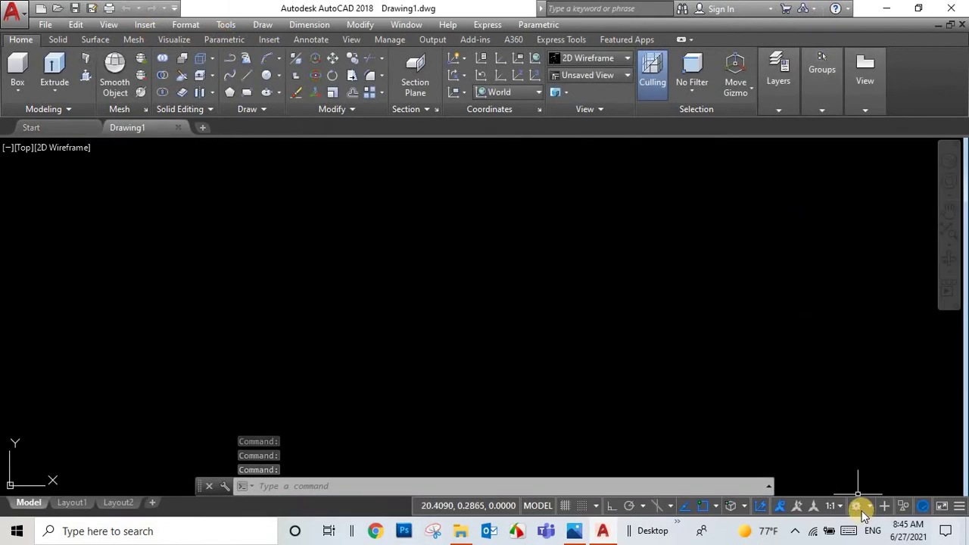
pyautogui.click(858, 507)
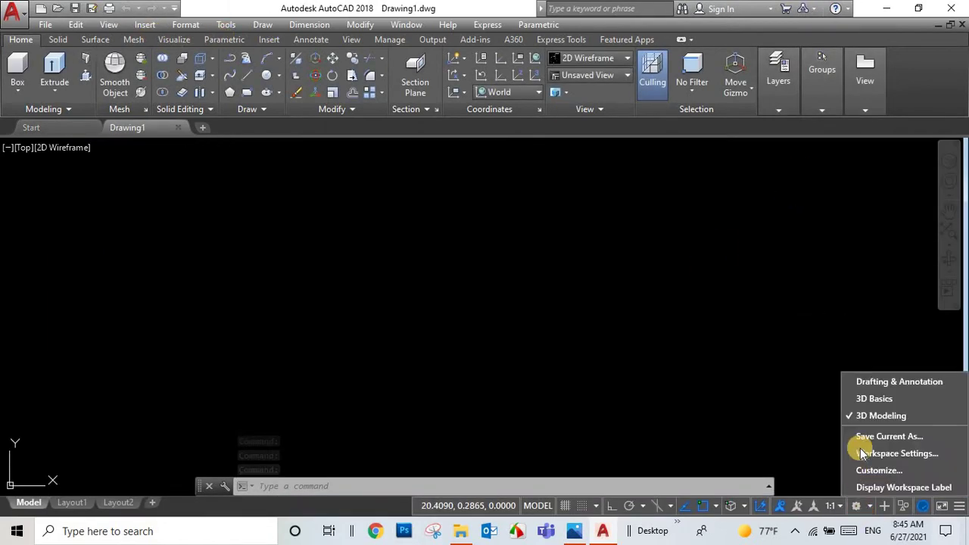
pyautogui.click(892, 382)
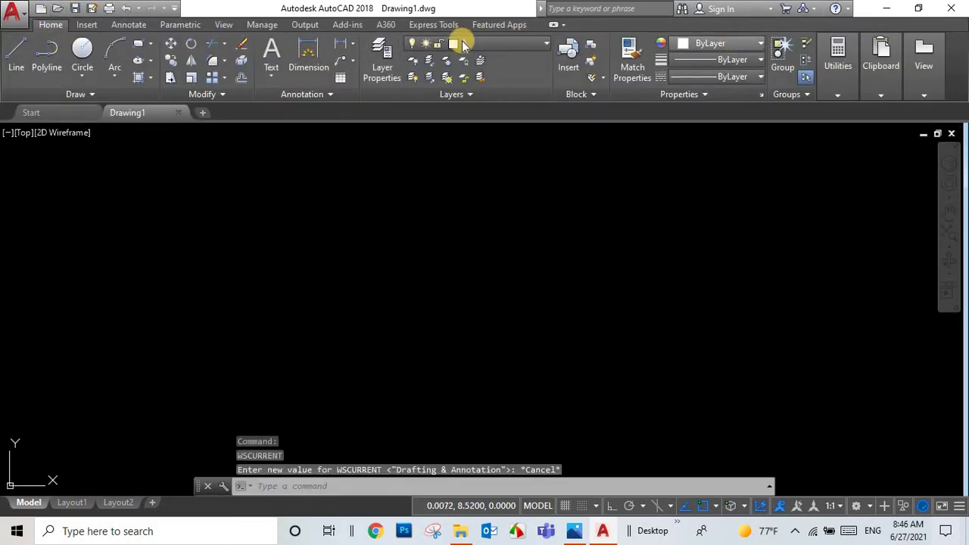
pyautogui.click(173, 9)
pyautogui.click(223, 313)
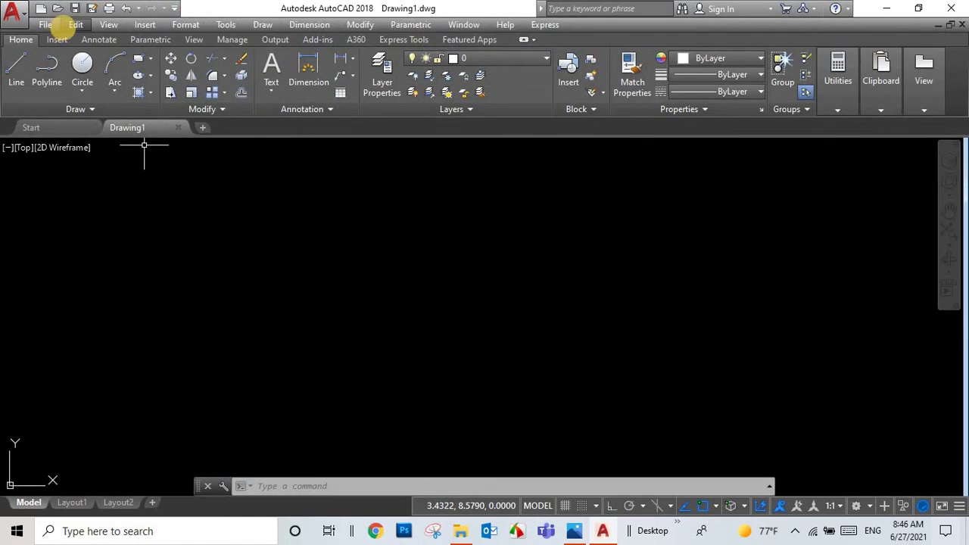
# - Set the drawing's insertion units to Millimeters in Drawing Units
pyautogui.click(185, 25)
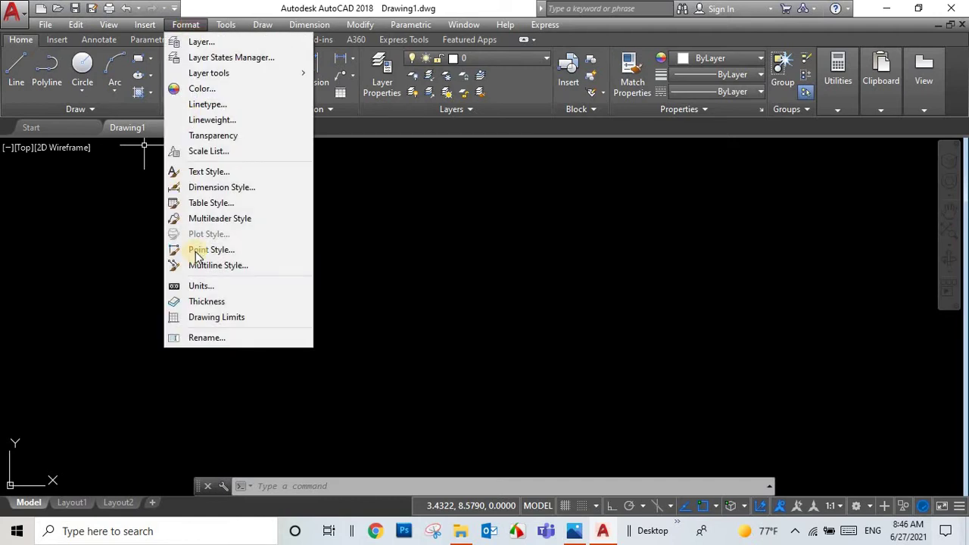
pyautogui.click(225, 287)
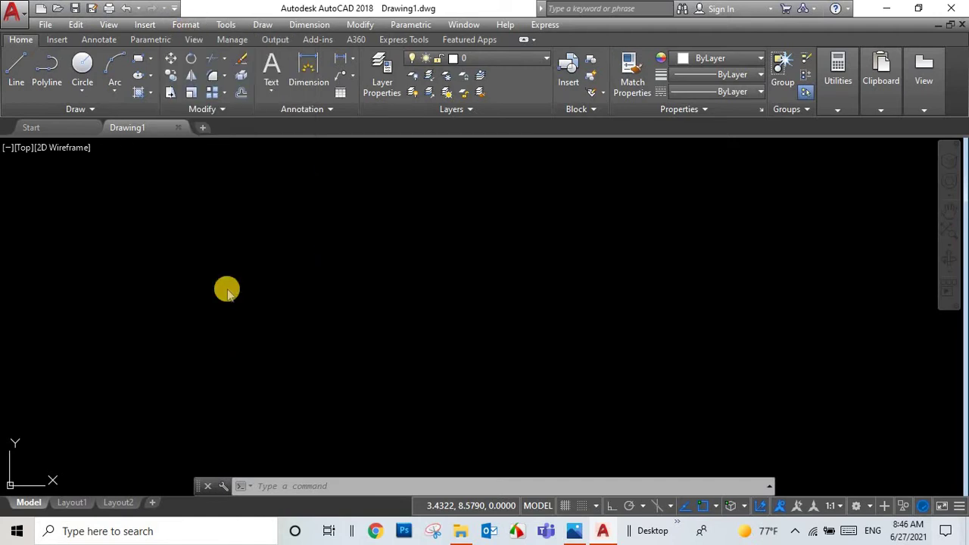
pyautogui.click(428, 265)
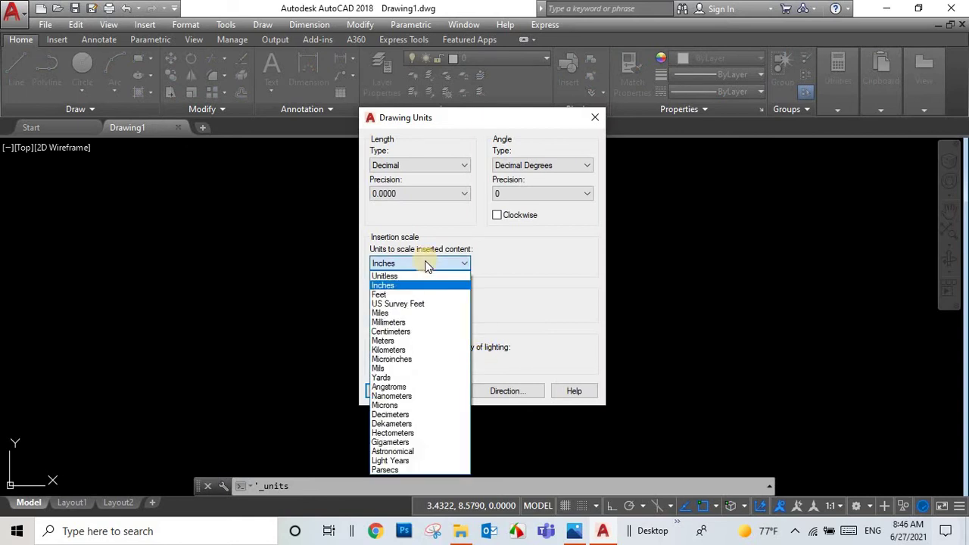
pyautogui.click(407, 321)
pyautogui.click(389, 390)
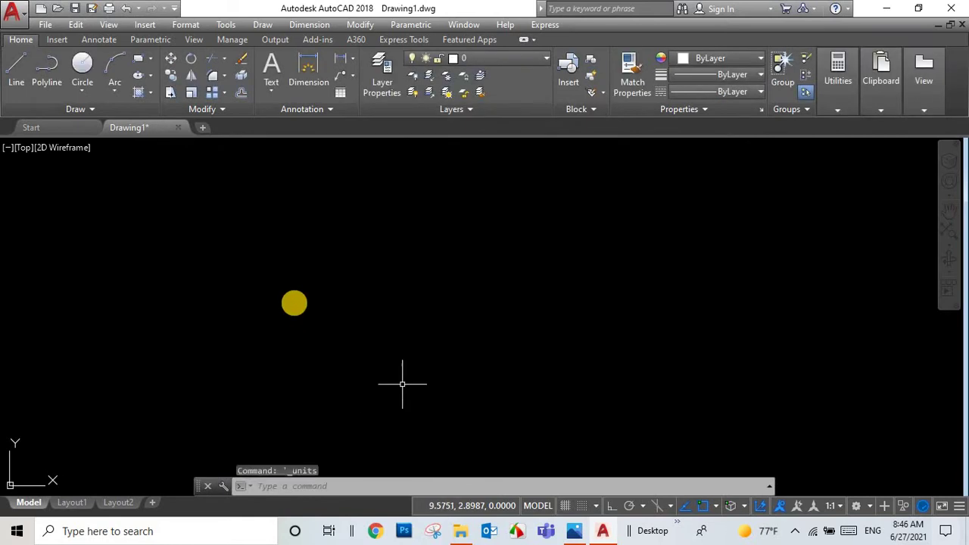
# - In the Layer Properties Manager, create layers named front and Top
pyautogui.click(380, 87)
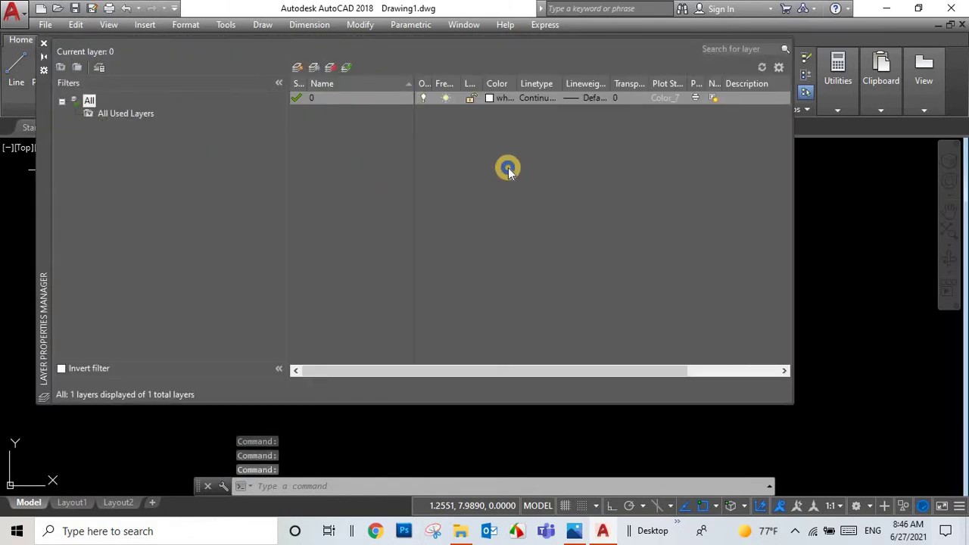
pyautogui.rightClick(508, 165)
pyautogui.click(554, 218)
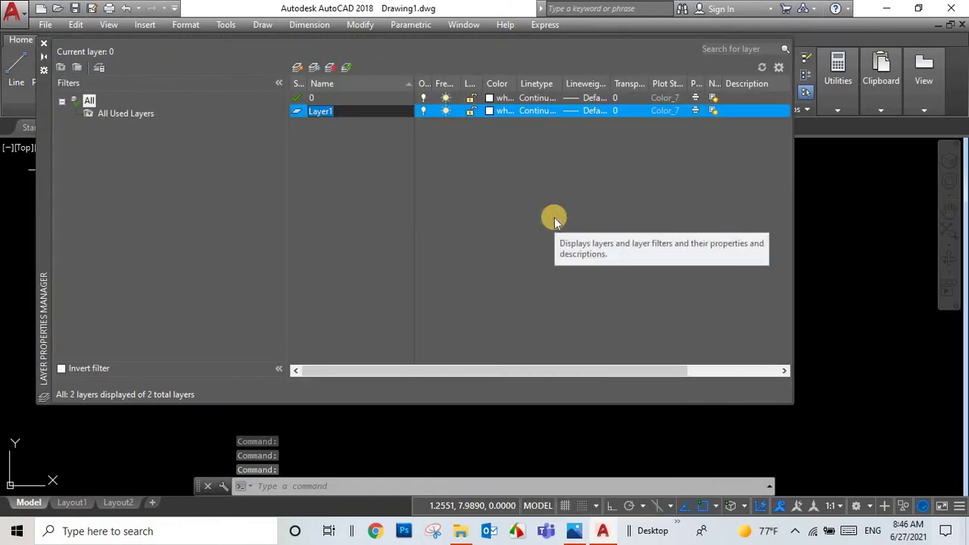
pyautogui.write('front')
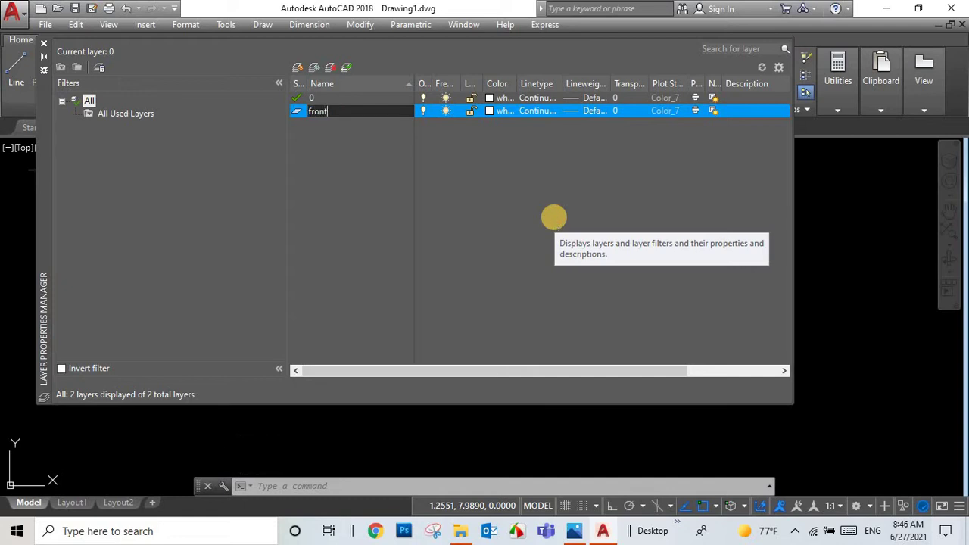
pyautogui.press('Return')
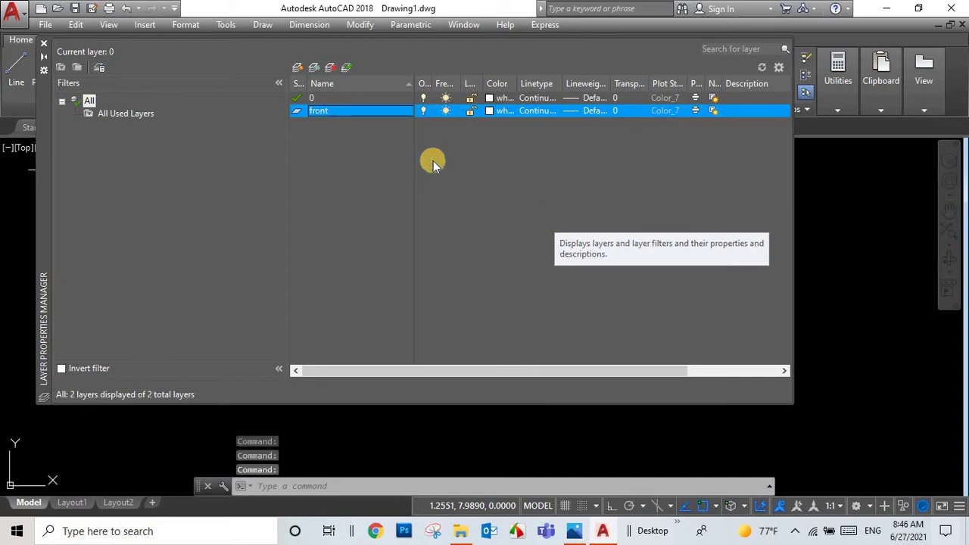
pyautogui.rightClick(433, 161)
pyautogui.click(479, 218)
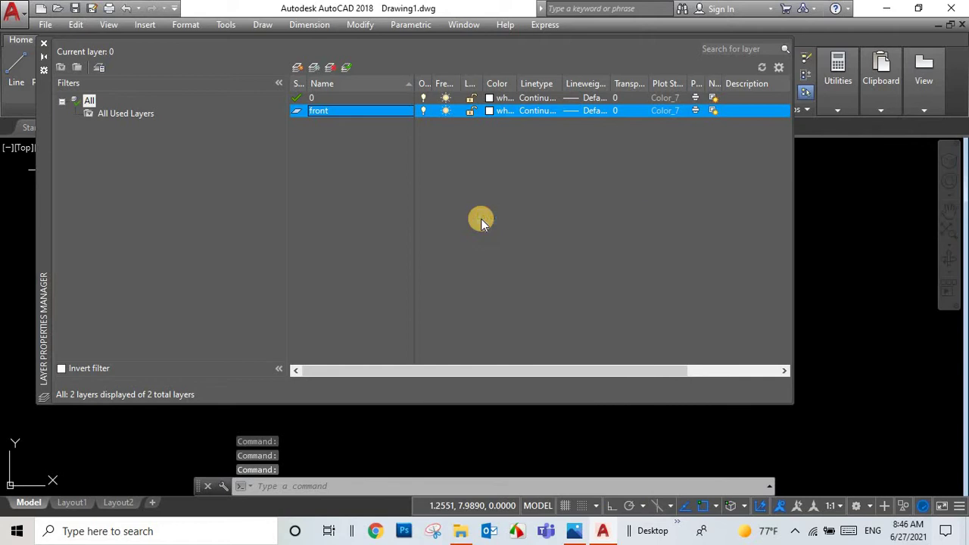
pyautogui.write('Top')
pyautogui.press('Return')
# - Add two more layers named Side and Axe
pyautogui.rightClick(482, 218)
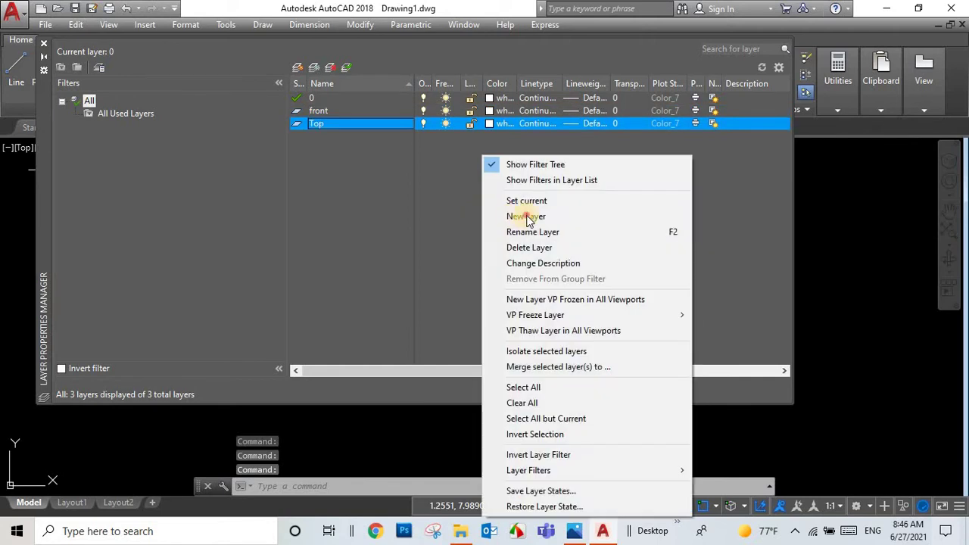
pyautogui.click(526, 217)
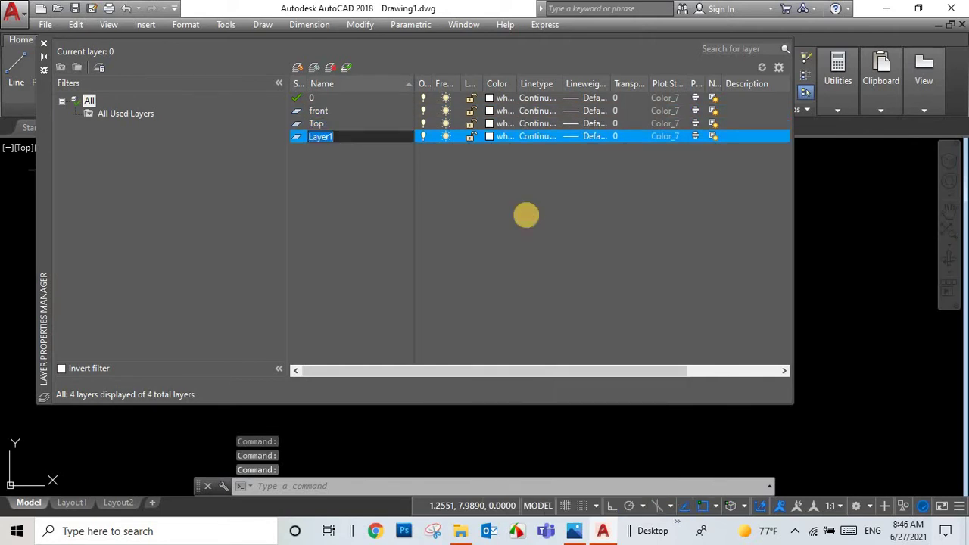
pyautogui.write('Side')
pyautogui.press('Return')
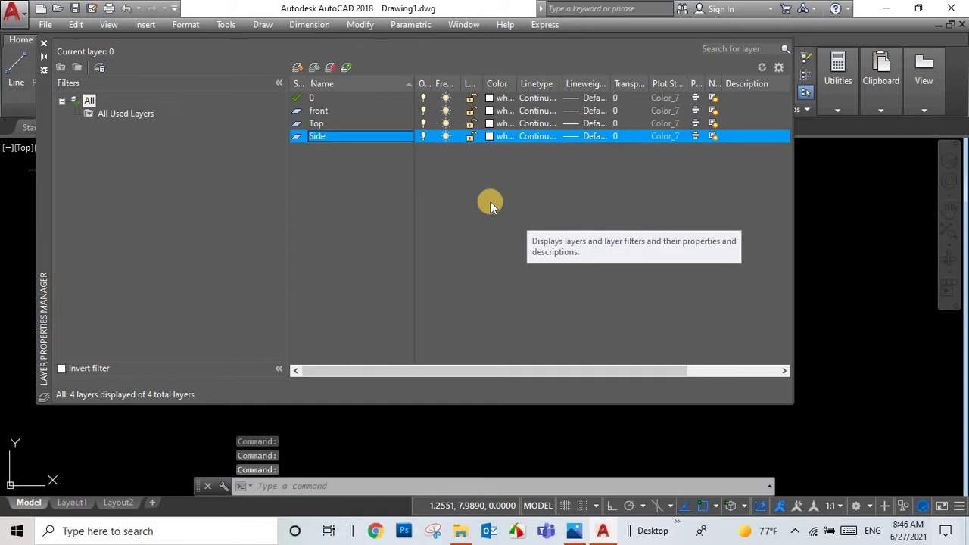
pyautogui.rightClick(490, 202)
pyautogui.click(516, 217)
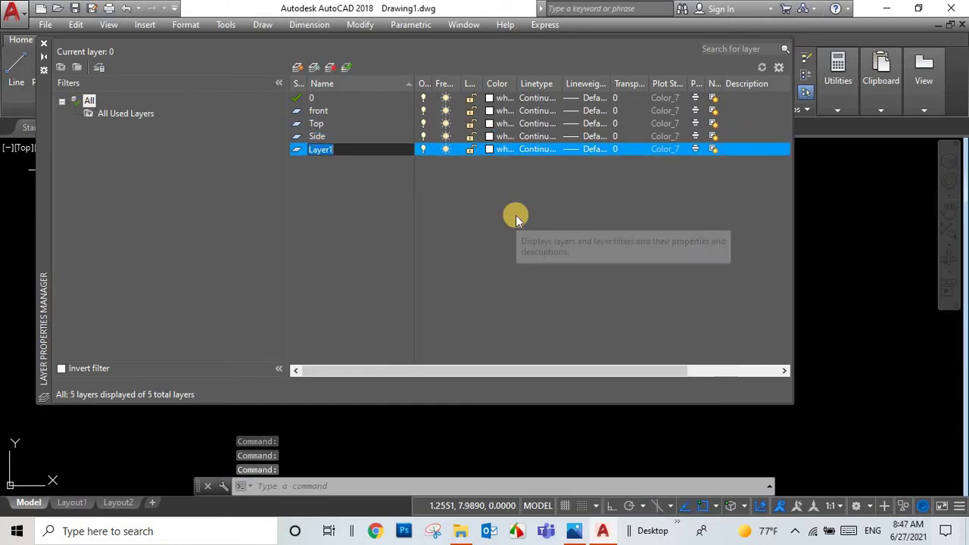
pyautogui.write('Axe')
pyautogui.press('Return')
# - Add a Projection layer and a new layer for dimensions
pyautogui.rightClick(488, 191)
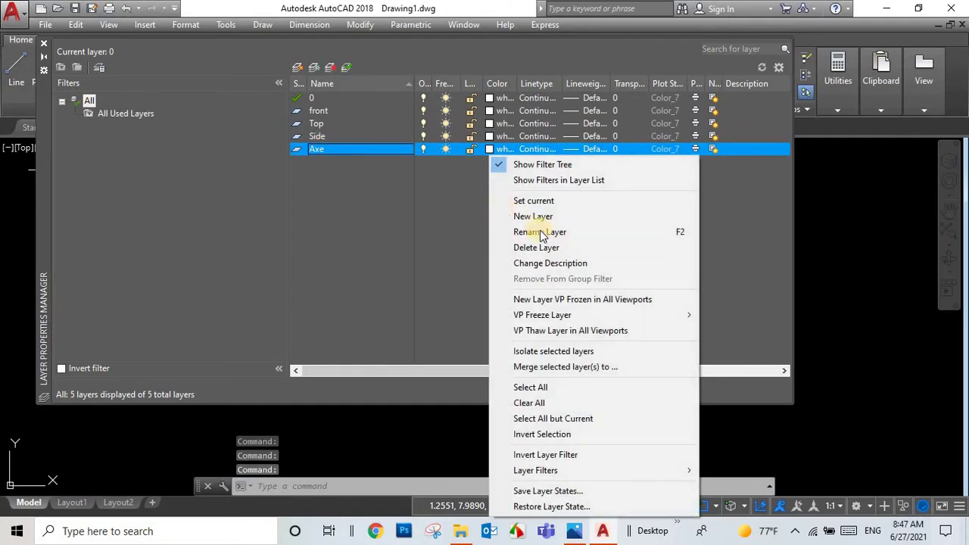
pyautogui.click(541, 218)
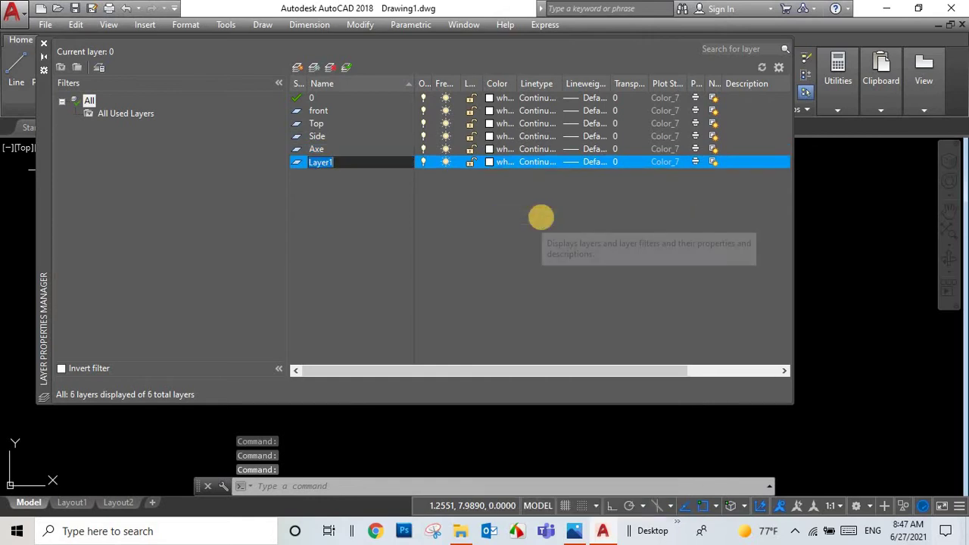
pyautogui.write('Projection')
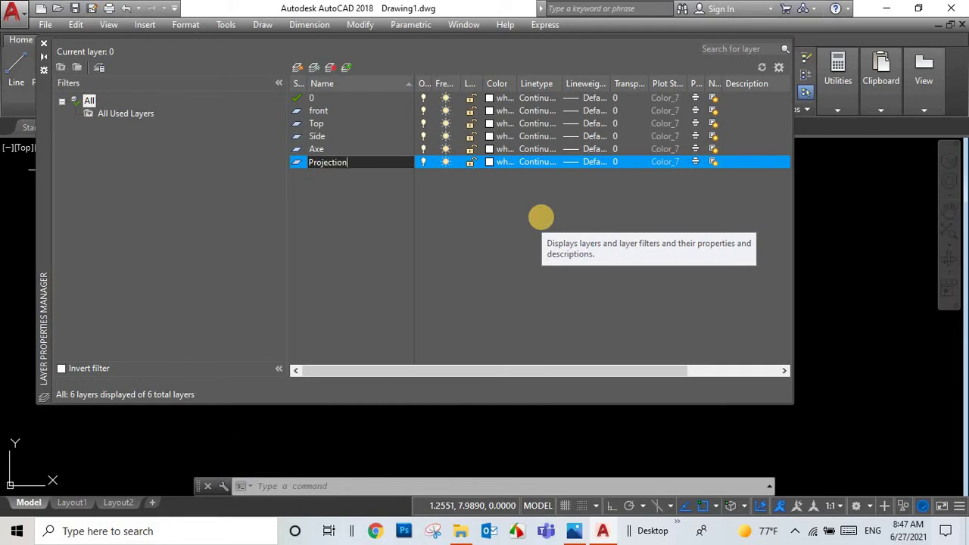
pyautogui.press('Return')
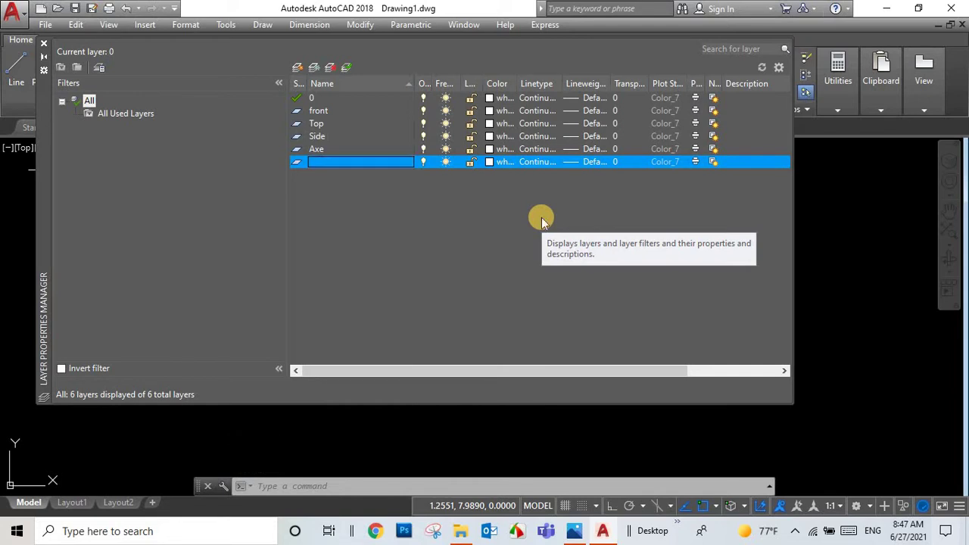
pyautogui.write('Projection')
pyautogui.rightClick(498, 206)
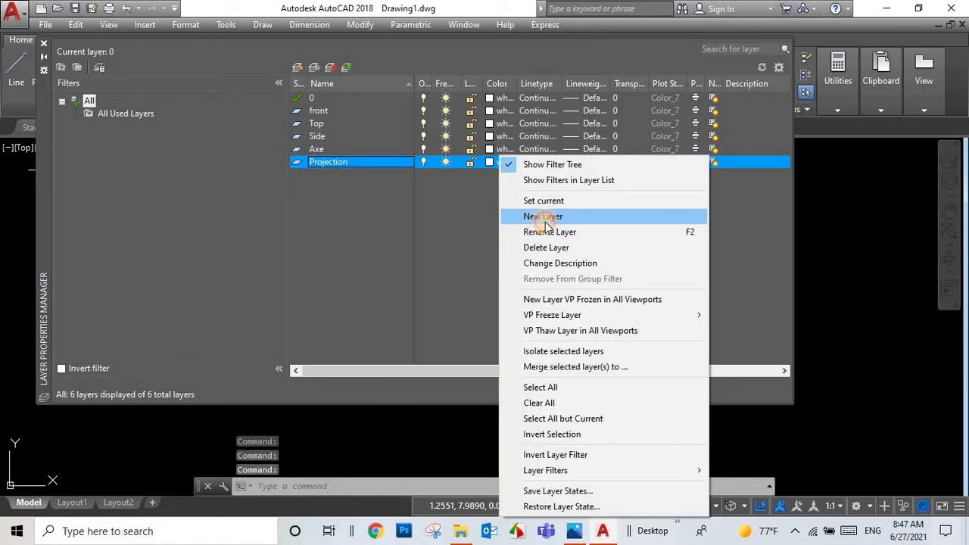
pyautogui.click(544, 218)
pyautogui.write('Dim')
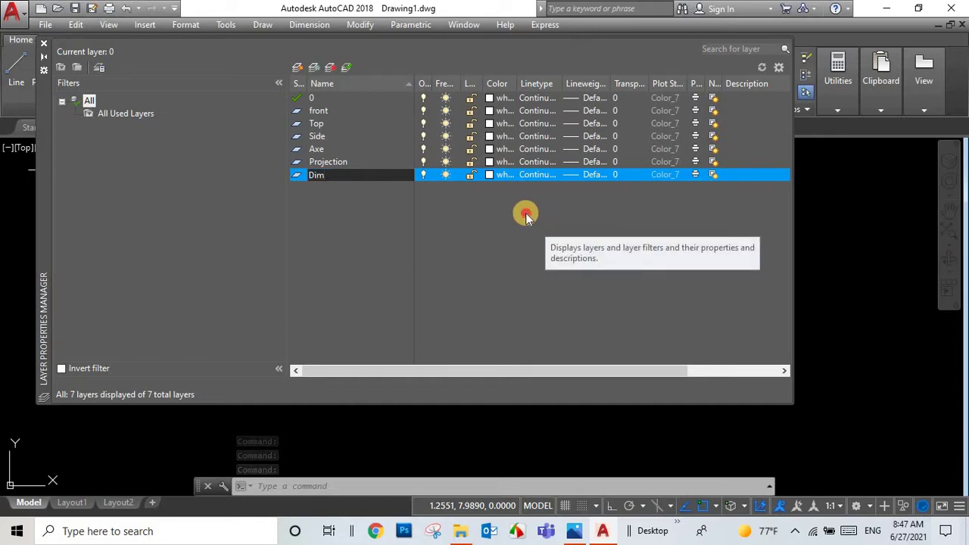
# - Finish naming the Dim layer and give the Axe layer the colour red
pyautogui.click(526, 216)
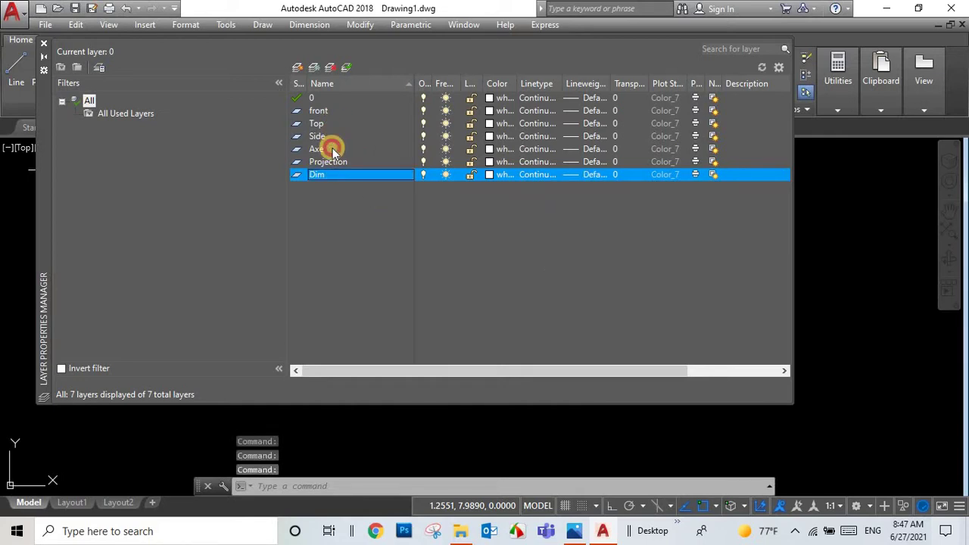
pyautogui.click(332, 147)
pyautogui.click(489, 149)
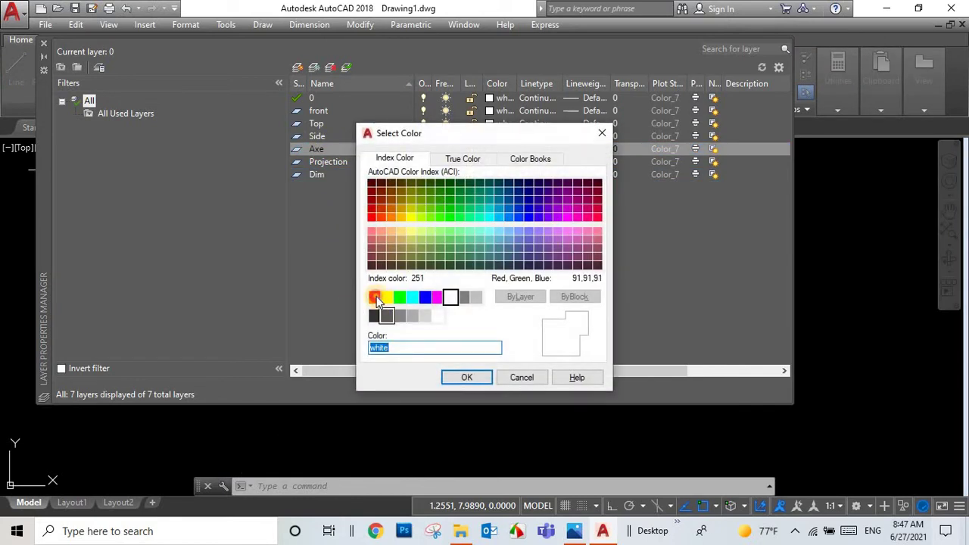
pyautogui.click(374, 296)
pyautogui.click(467, 377)
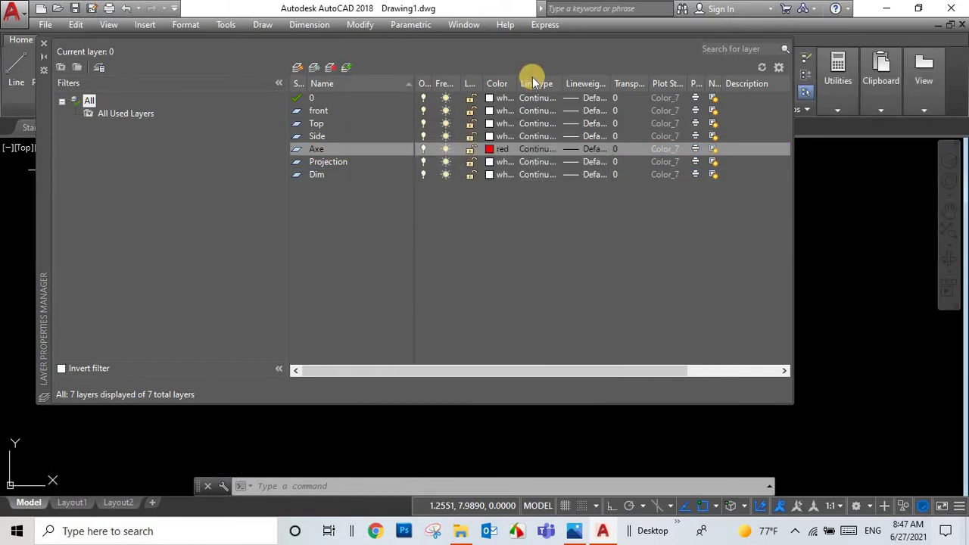
# - Load the CENTER2 linetype, assign it to Axe, and make Axe current
pyautogui.click(541, 151)
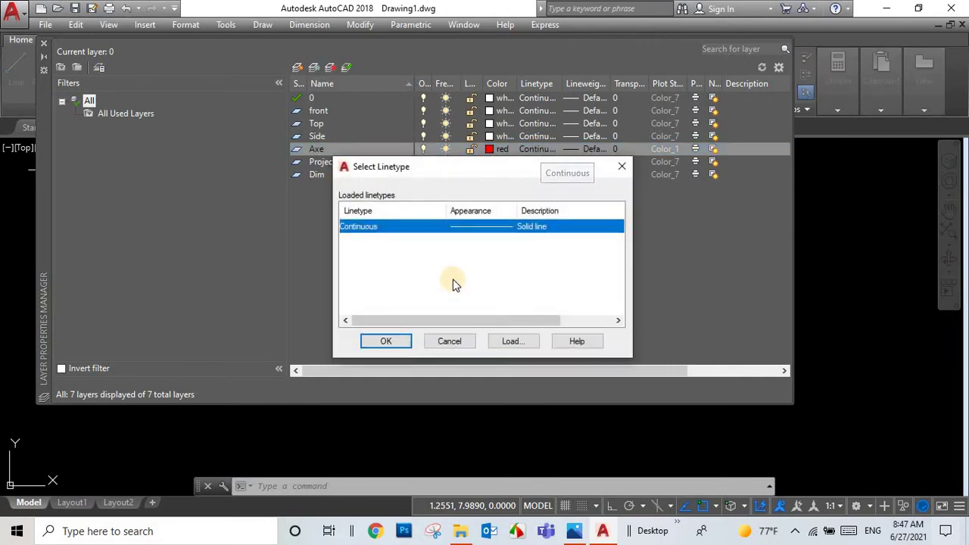
pyautogui.click(497, 342)
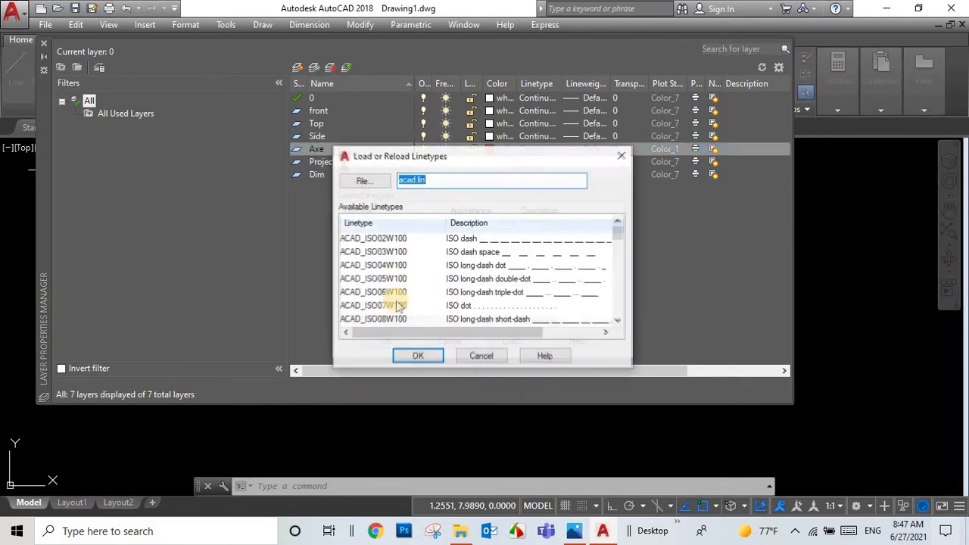
pyautogui.click(395, 306)
pyautogui.scroll(-6, 395, 306)
pyautogui.doubleClick(362, 252)
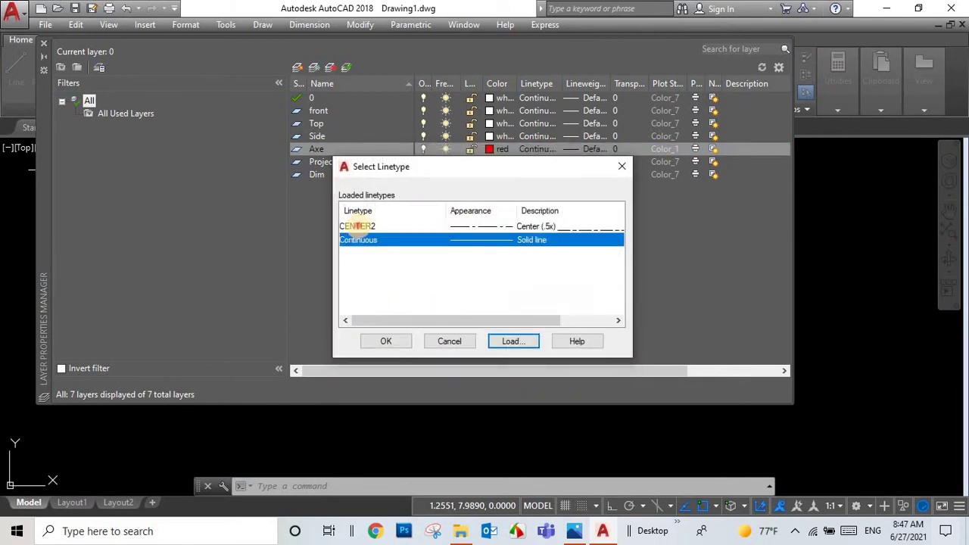
pyautogui.click(360, 227)
pyautogui.click(386, 341)
pyautogui.doubleClick(320, 148)
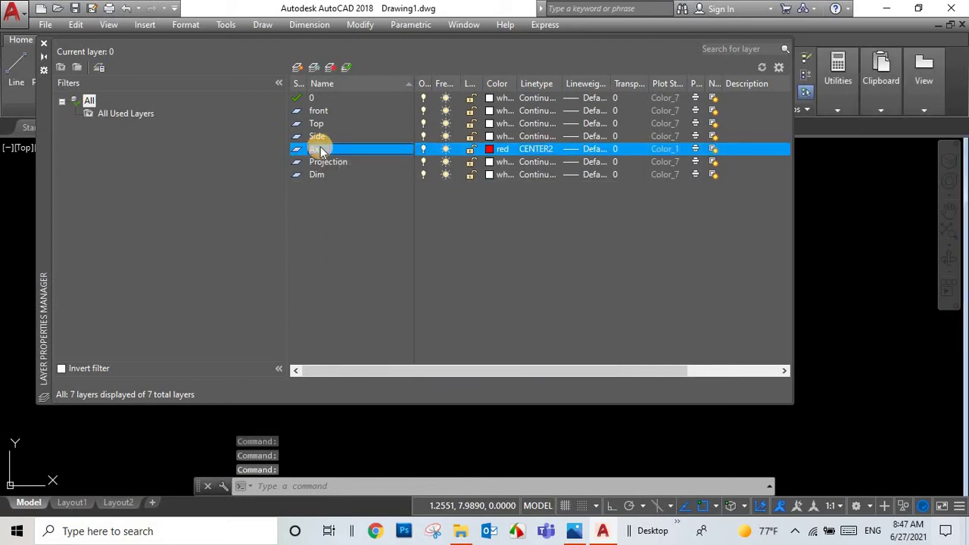
pyautogui.click(44, 45)
# - With Ortho on, draw a 100-unit horizontal centre line and zoom to its extents
pyautogui.click(30, 83)
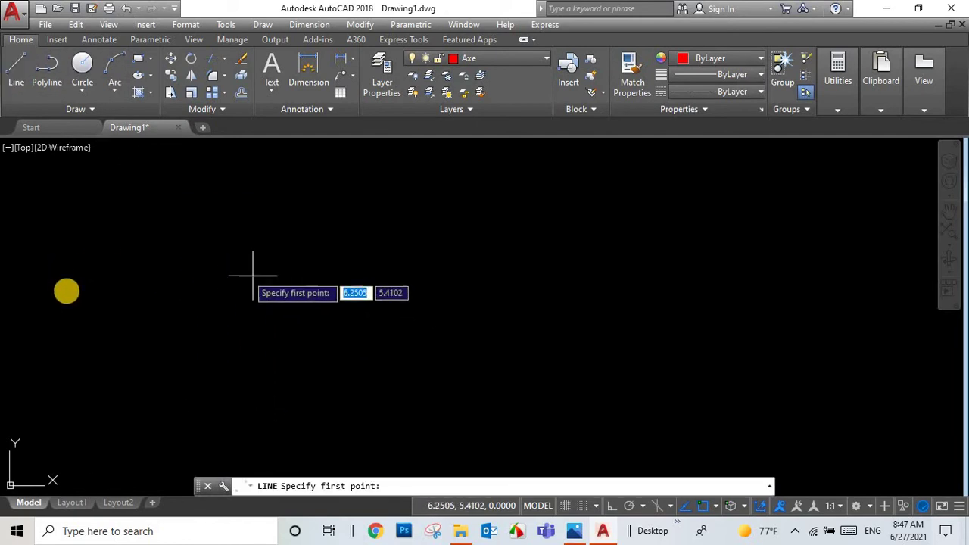
pyautogui.click(69, 295)
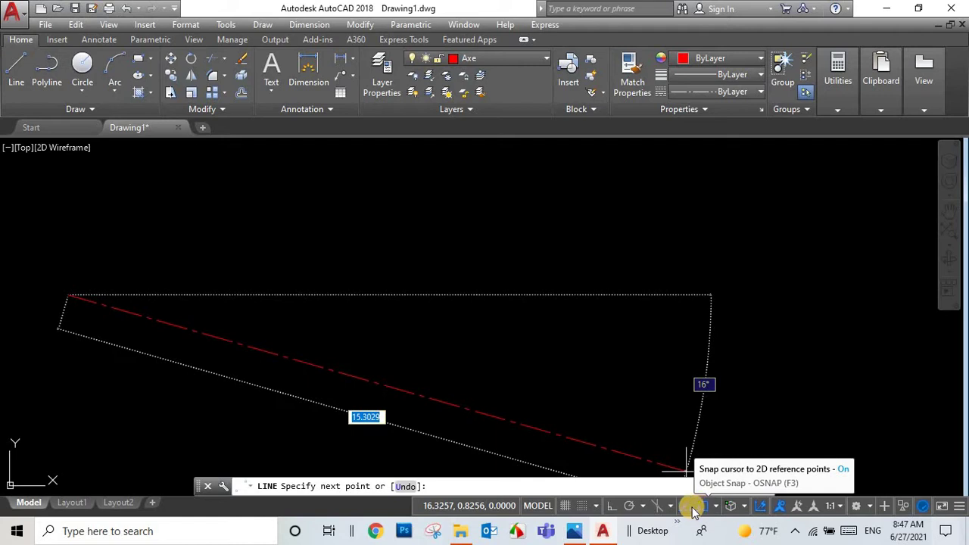
pyautogui.click(608, 506)
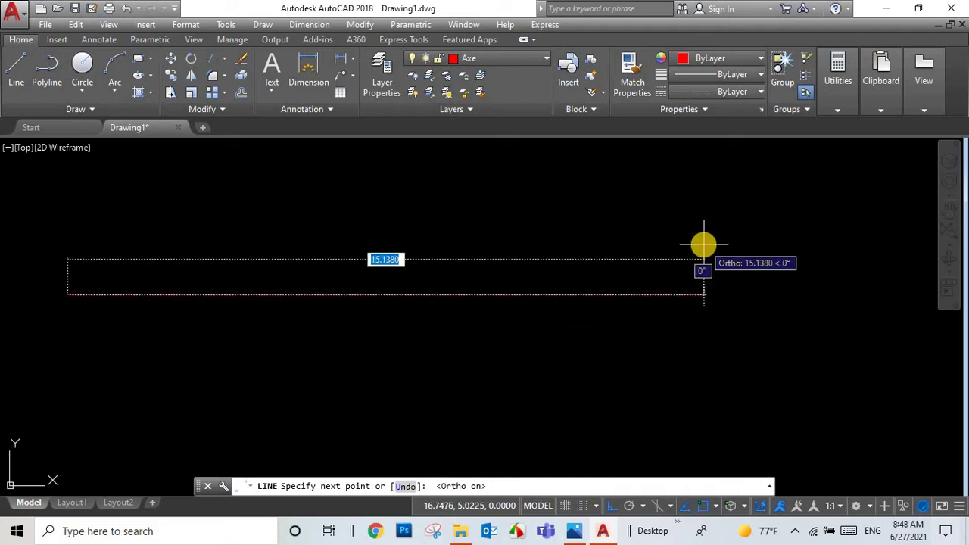
pyautogui.write('100')
pyautogui.press('Return')
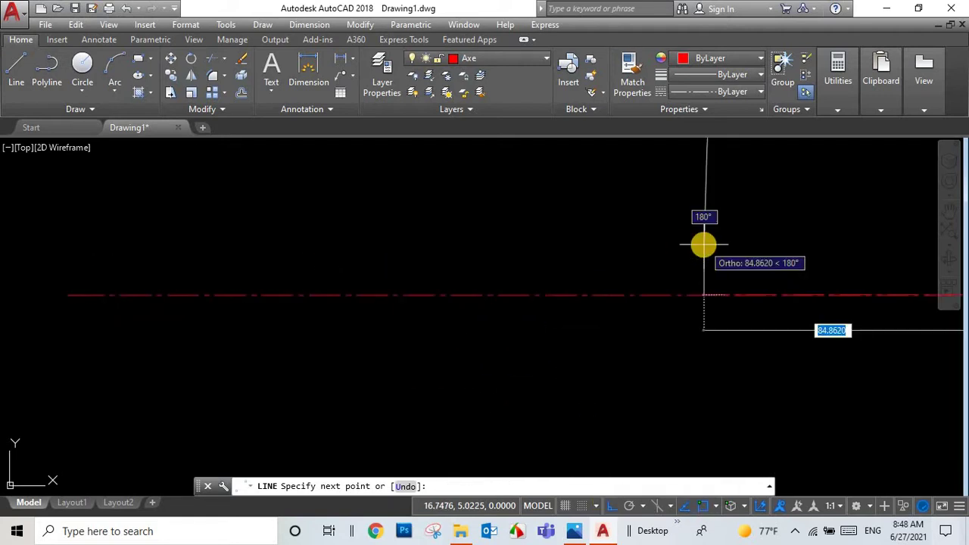
pyautogui.press('Return')
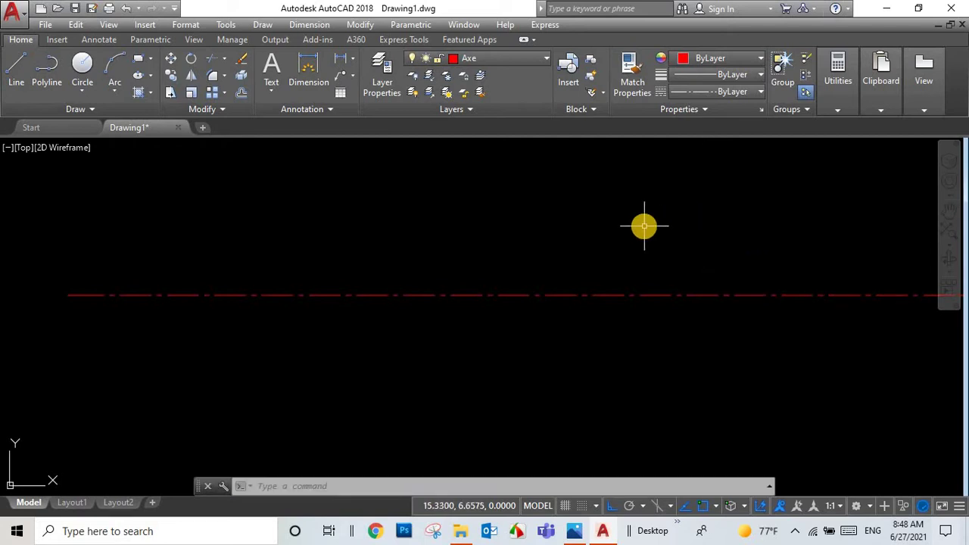
pyautogui.scroll(-3, 757, 212)
pyautogui.scroll(3, 828, 219)
pyautogui.scroll(-2, 957, 224)
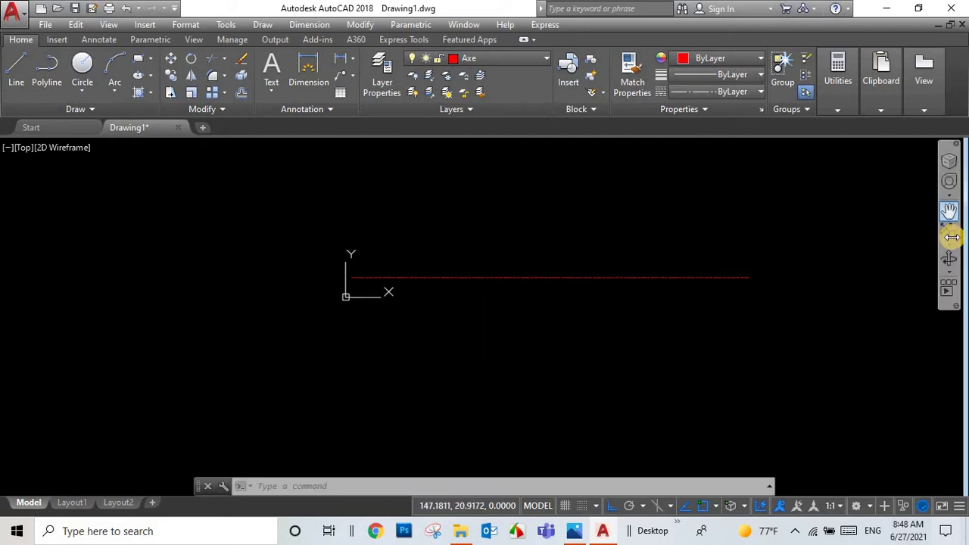
pyautogui.click(950, 237)
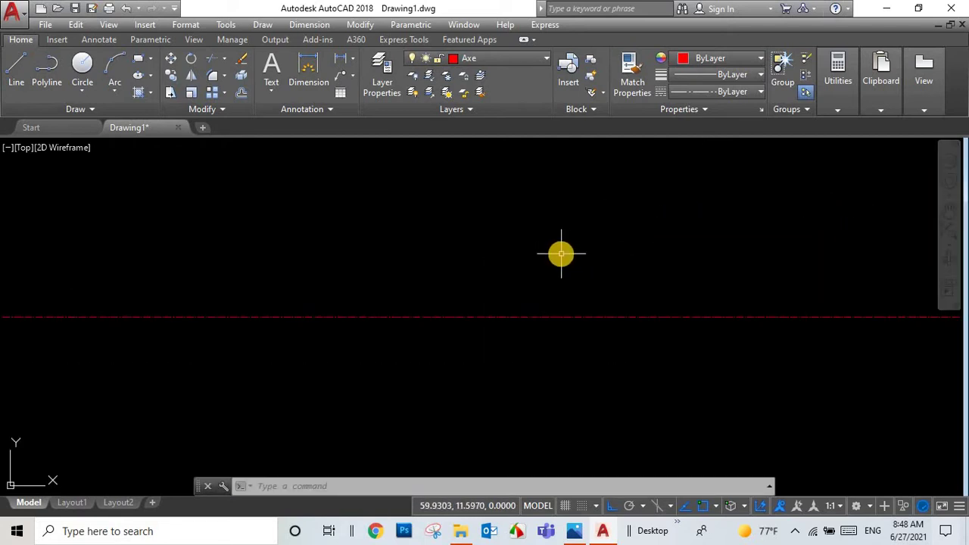
pyautogui.scroll(-6, 561, 253)
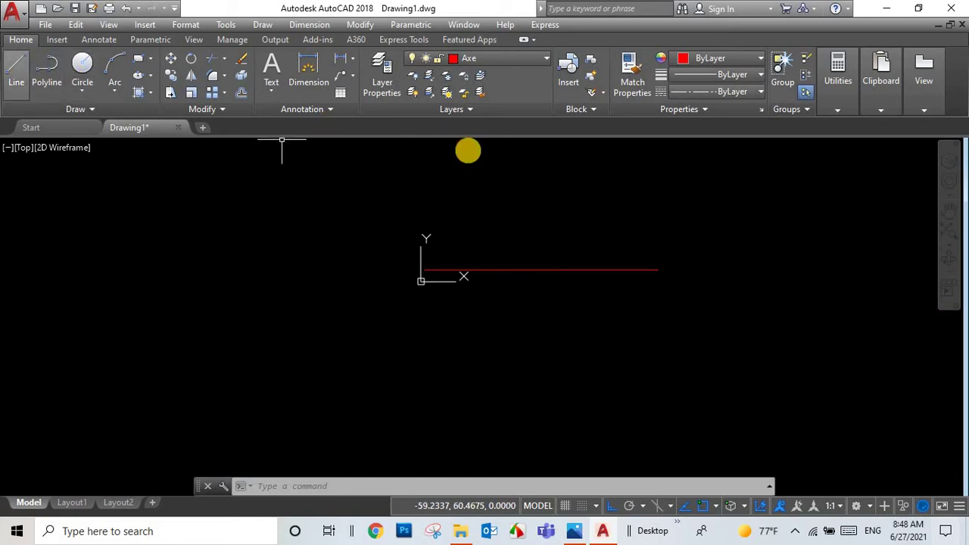
# - Draw the vertical centre axis crossing the horizontal one with LINE
pyautogui.write('l')
pyautogui.press('Return')
pyautogui.click(547, 153)
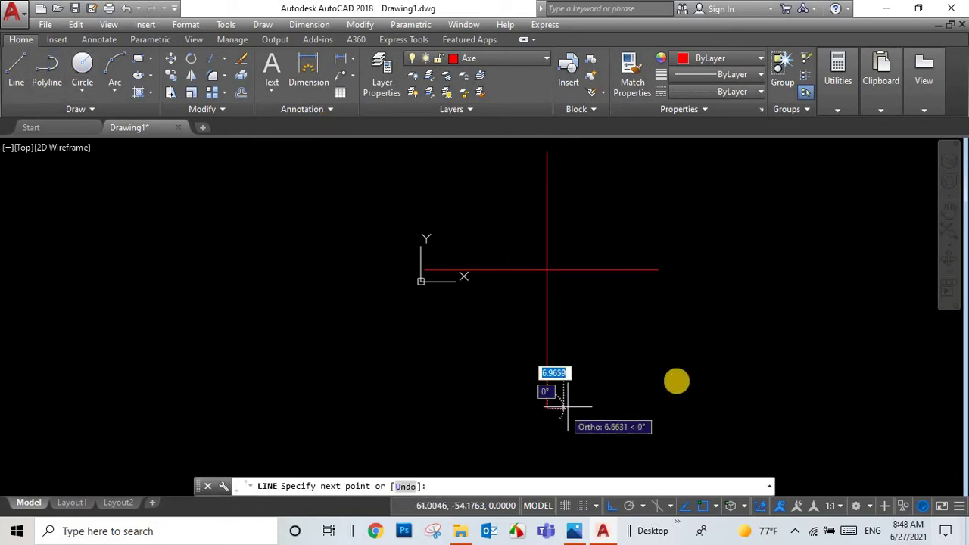
pyautogui.press('Escape')
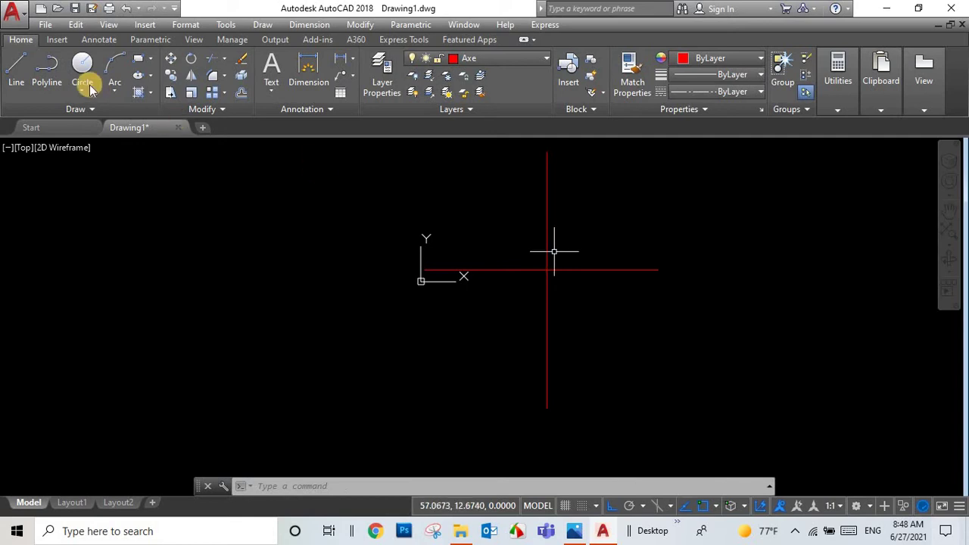
# - Browse the Format menu and re-frame the view around the two axes
pyautogui.click(185, 25)
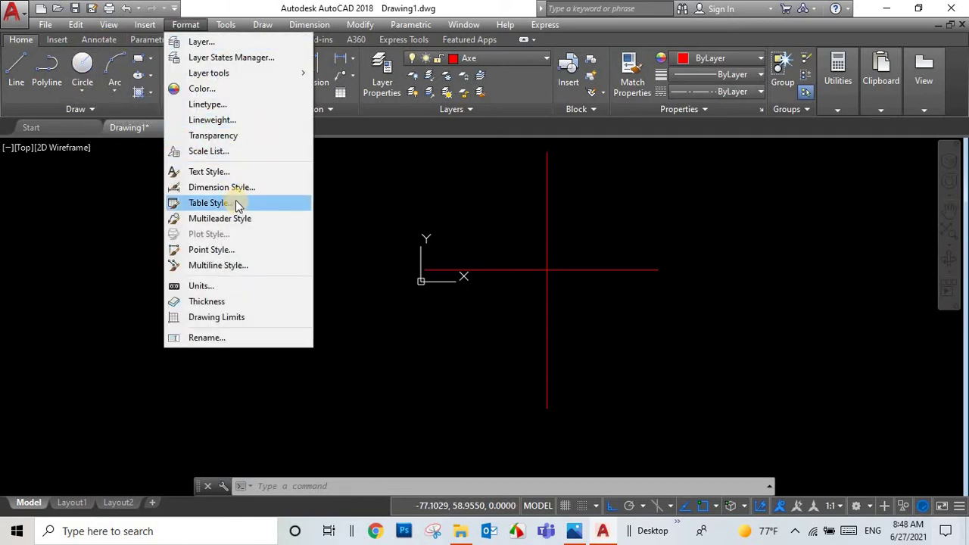
pyautogui.click(533, 224)
pyautogui.scroll(2, 533, 224)
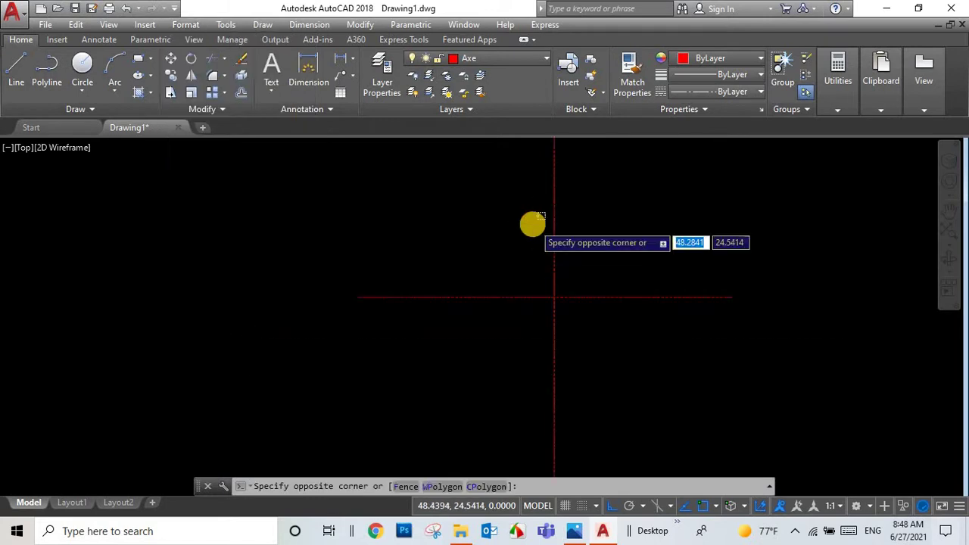
pyautogui.scroll(3, 533, 224)
pyautogui.scroll(-2, 532, 224)
pyautogui.scroll(-2, 533, 224)
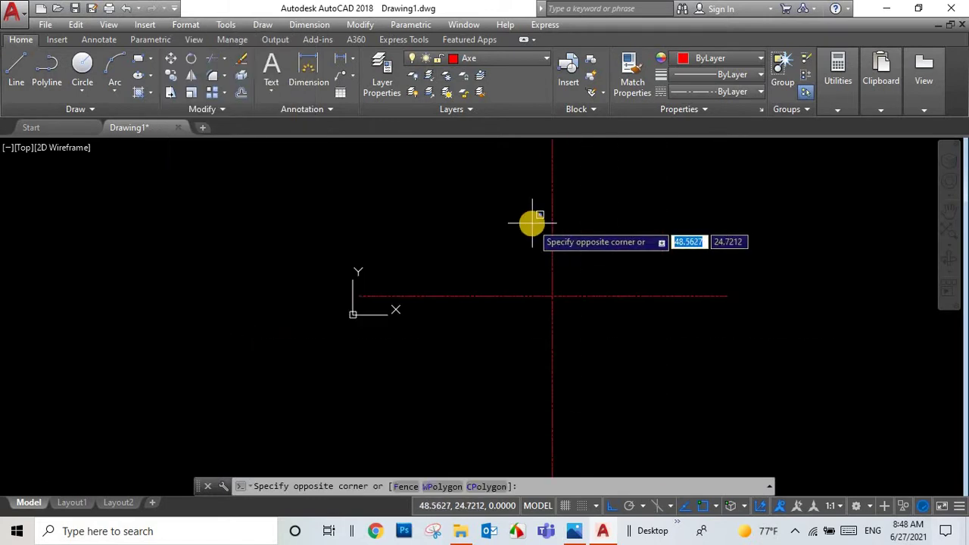
pyautogui.scroll(2, 531, 223)
pyautogui.click(407, 244)
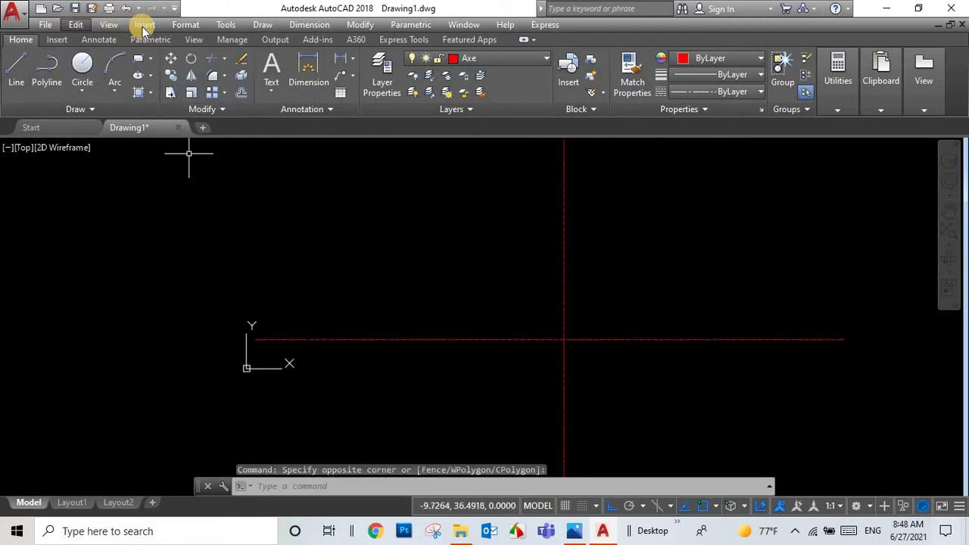
pyautogui.click(186, 24)
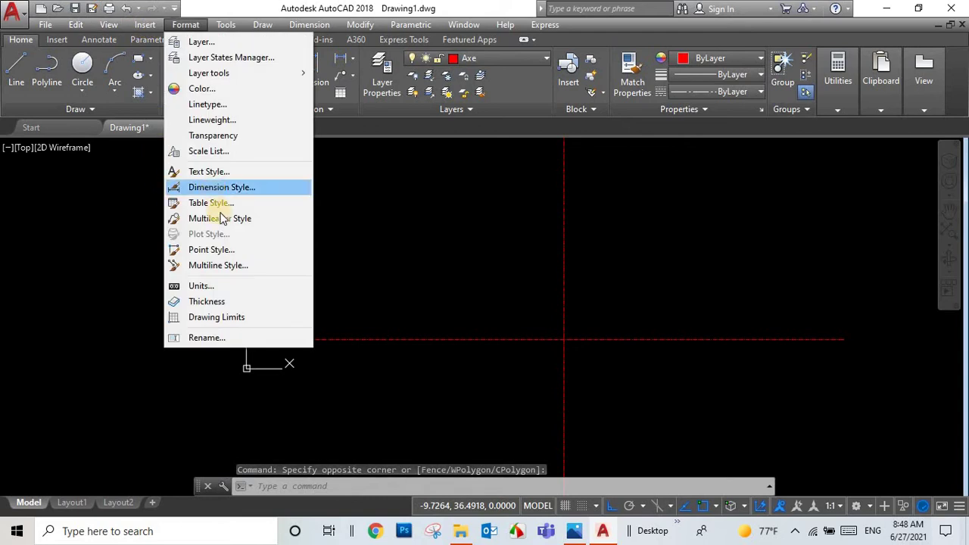
# - Raise the global linetype scale factor so the centre lines show as dash-dot
pyautogui.click(218, 106)
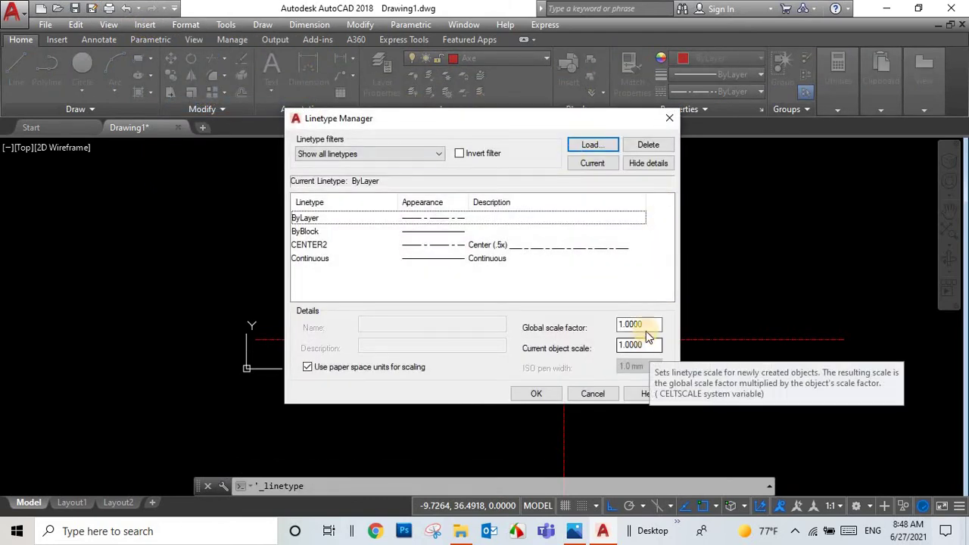
pyautogui.doubleClick(636, 324)
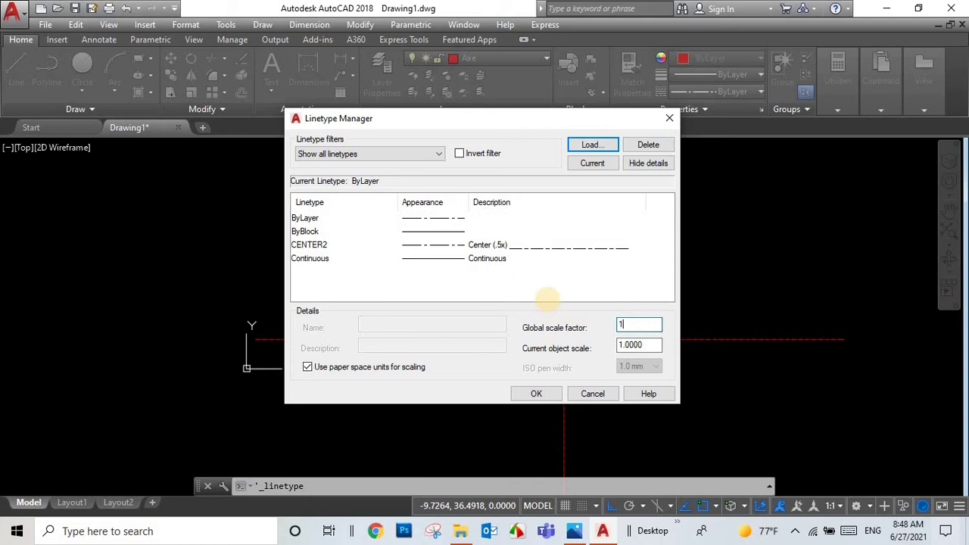
pyautogui.write('0')
pyautogui.click(532, 394)
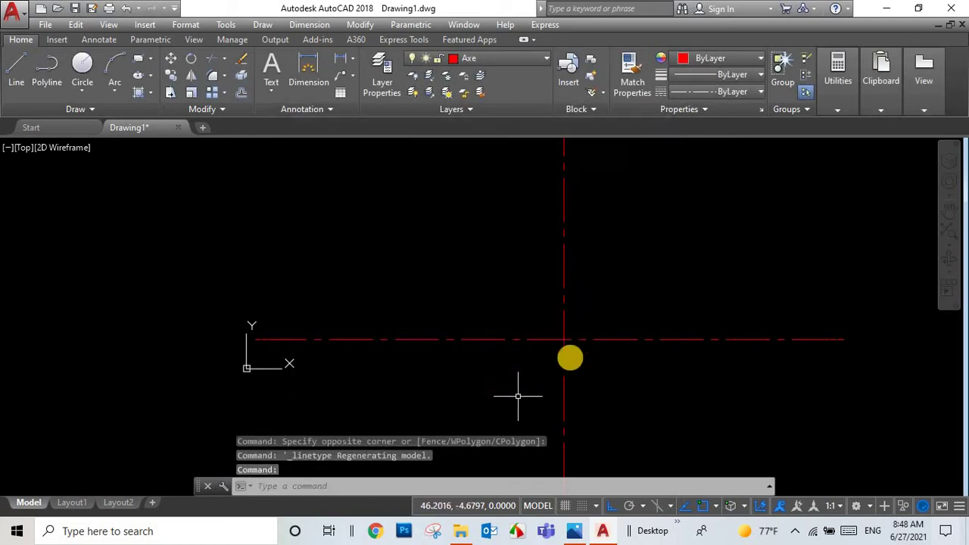
pyautogui.scroll(-3, 559, 377)
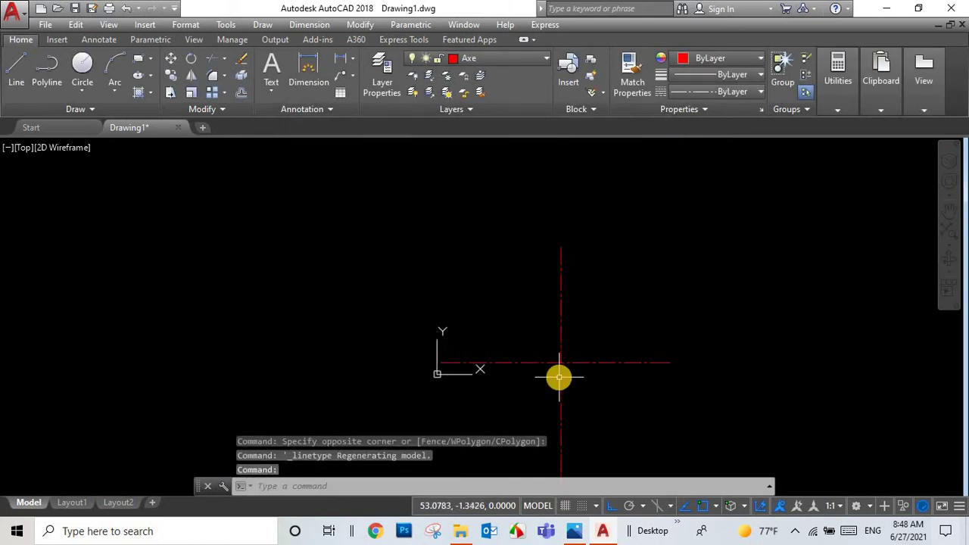
# - Make front the current layer and paste the Support reference image beside the axes
pyautogui.click(462, 59)
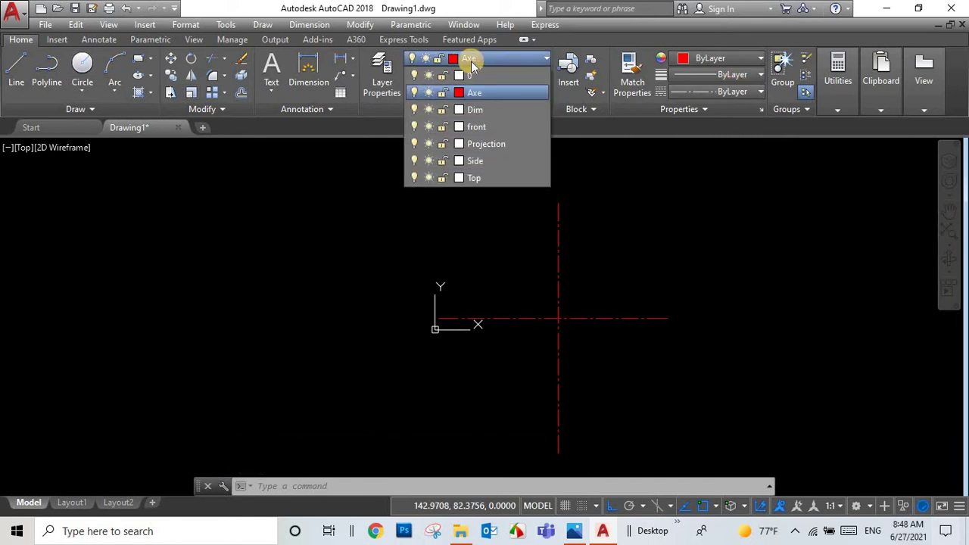
pyautogui.click(493, 127)
pyautogui.click(75, 24)
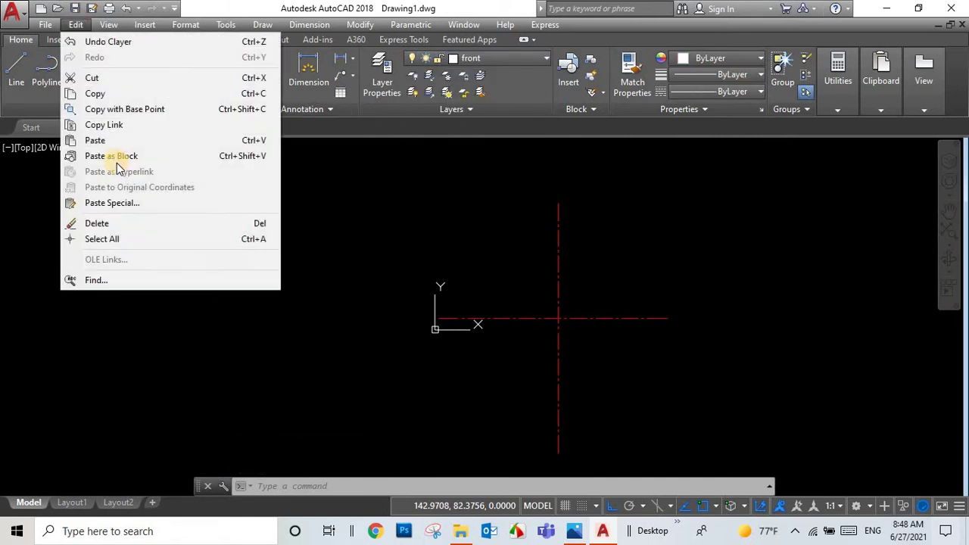
pyautogui.click(121, 139)
pyautogui.click(703, 444)
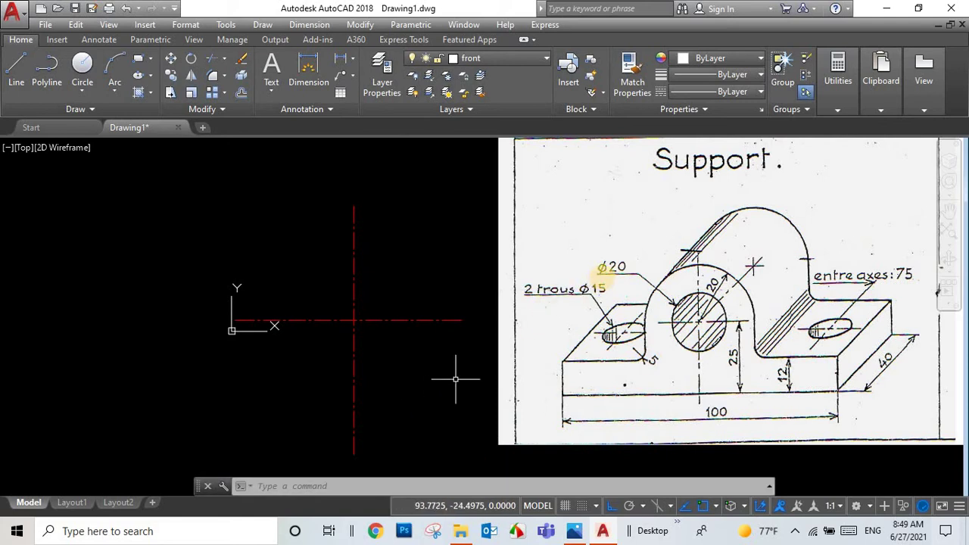
# - Draw concentric circles of diameter 20 and radius 20 at the axis intersection
pyautogui.click(83, 62)
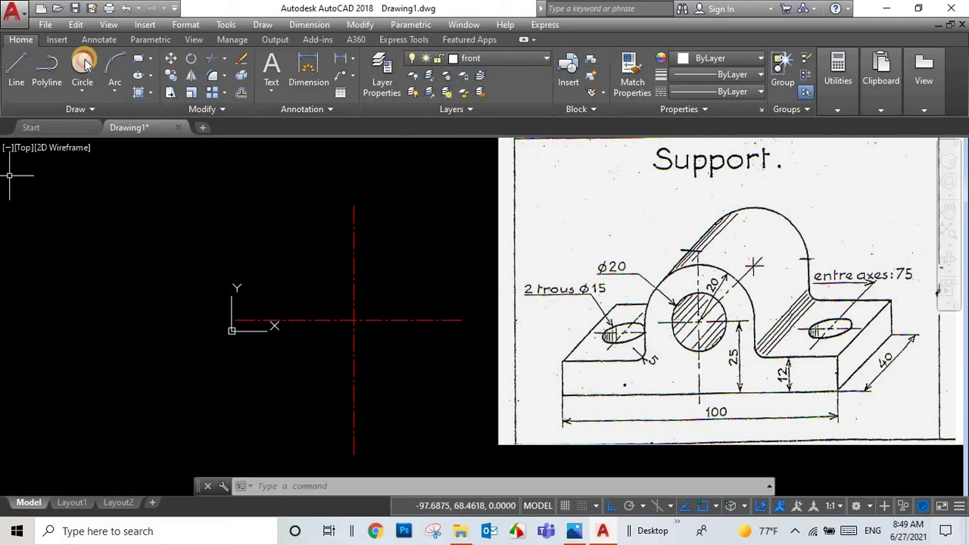
pyautogui.click(354, 320)
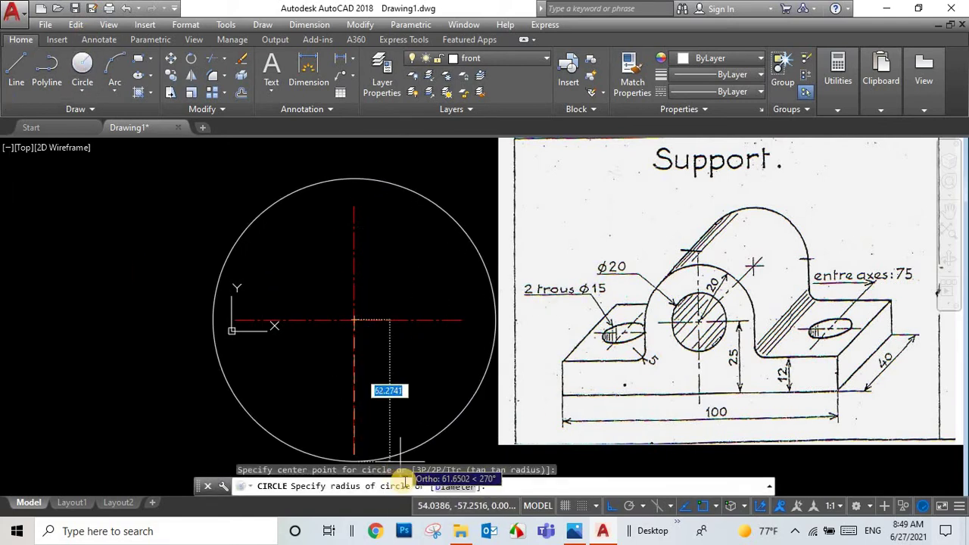
pyautogui.click(436, 486)
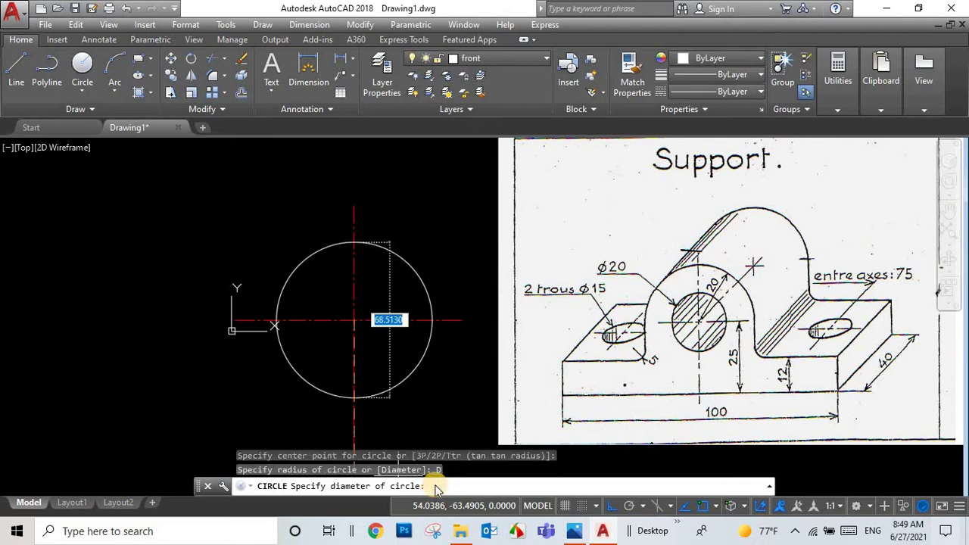
pyautogui.write('0')
pyautogui.press('Return')
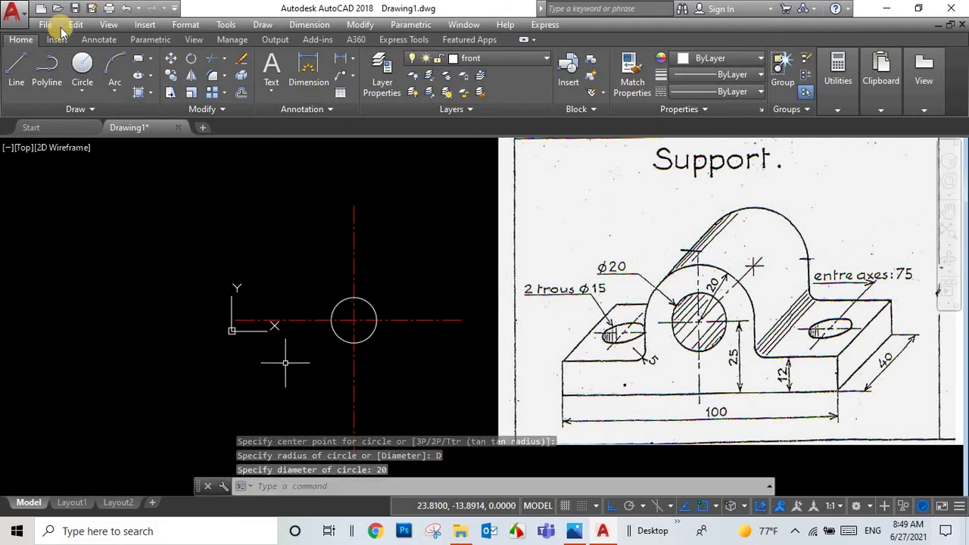
pyautogui.click(82, 82)
pyautogui.click(106, 116)
pyautogui.click(353, 323)
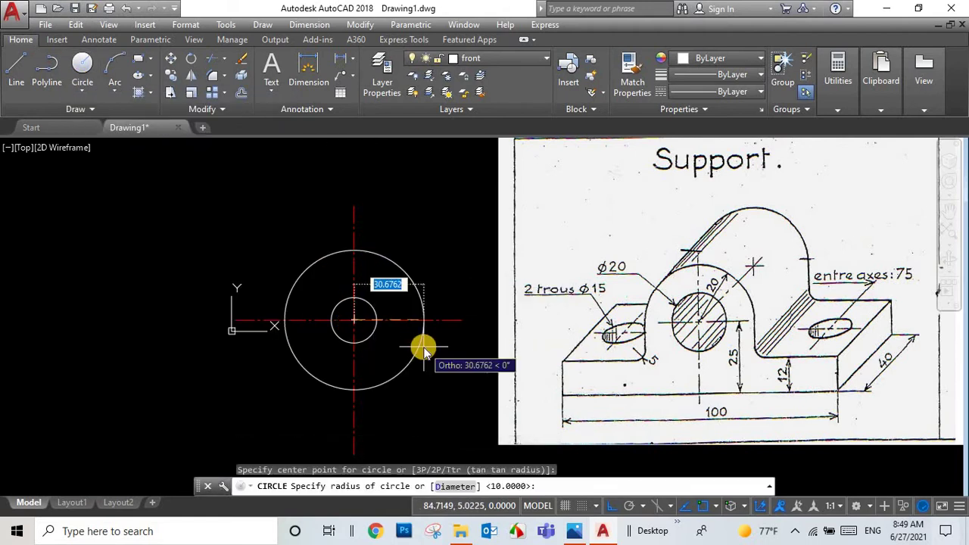
pyautogui.write('20')
pyautogui.press('Return')
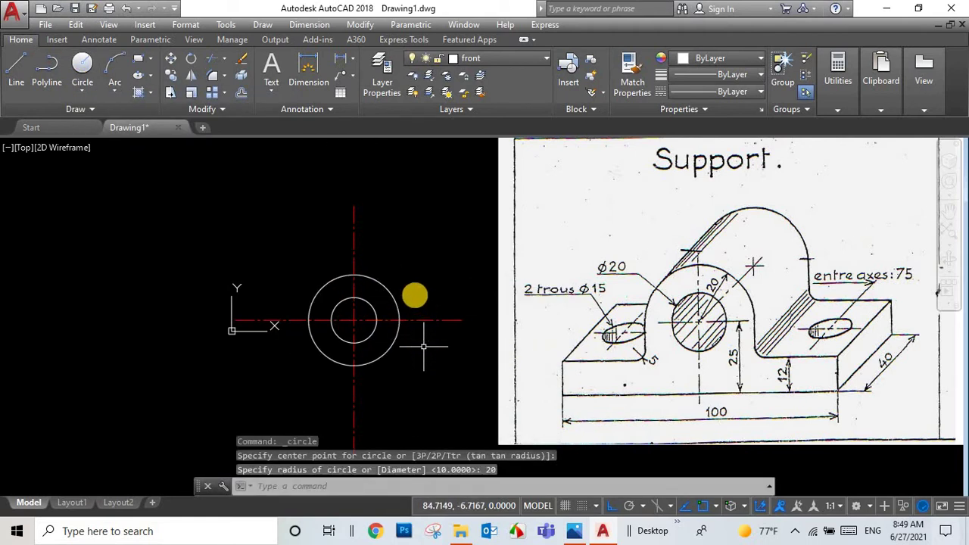
# - Check the sizes of the outer and inner circles, then deselect them
pyautogui.click(373, 278)
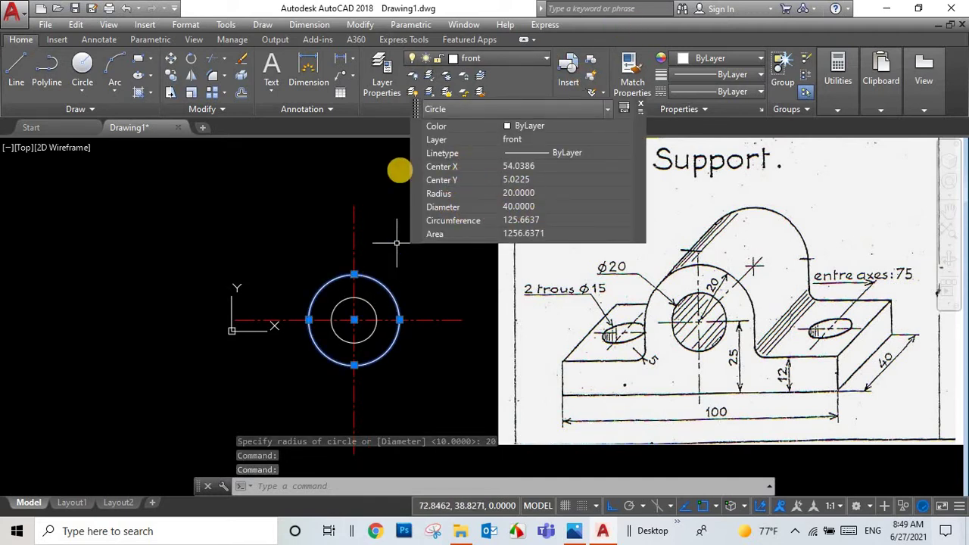
pyautogui.press('Escape')
pyautogui.press('Escape')
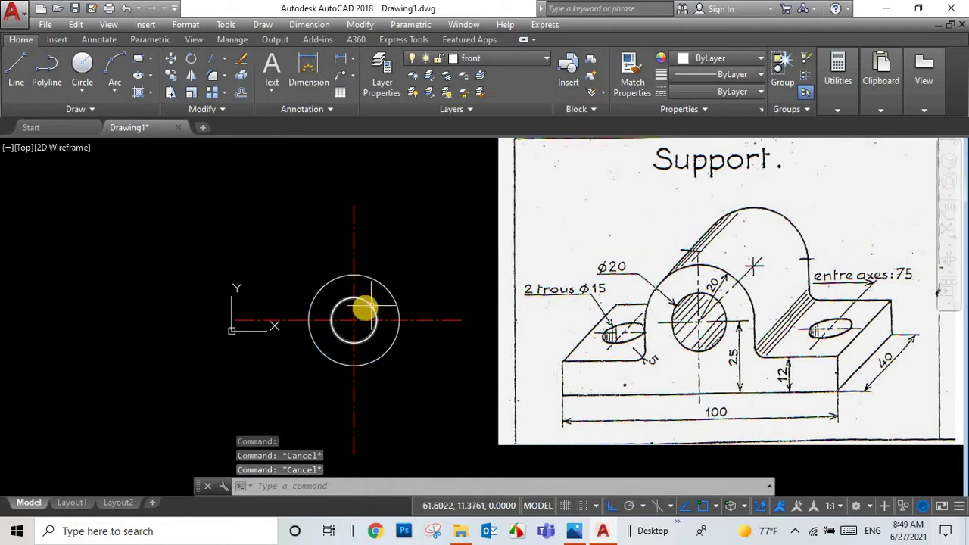
pyautogui.click(368, 302)
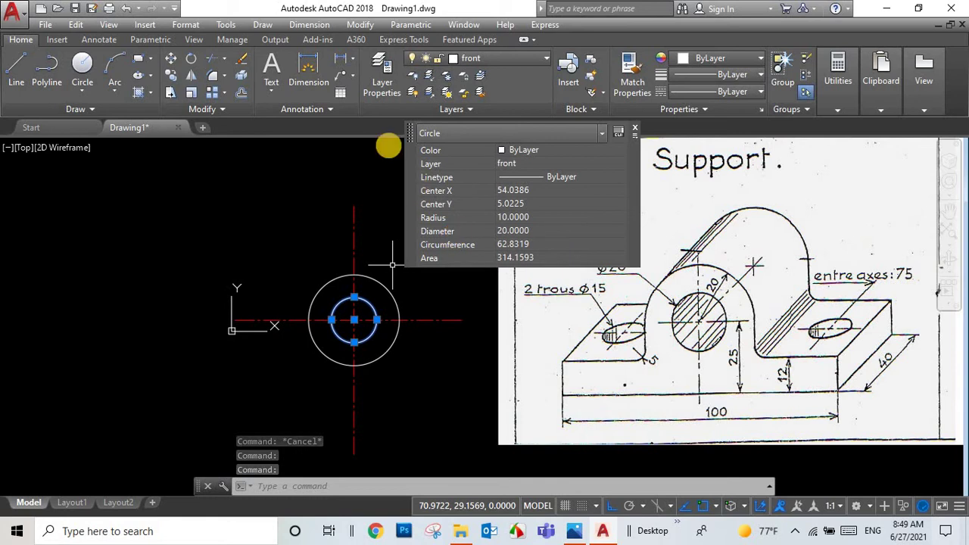
pyautogui.press('Escape')
pyautogui.press('Escape')
pyautogui.scroll(-2, 429, 336)
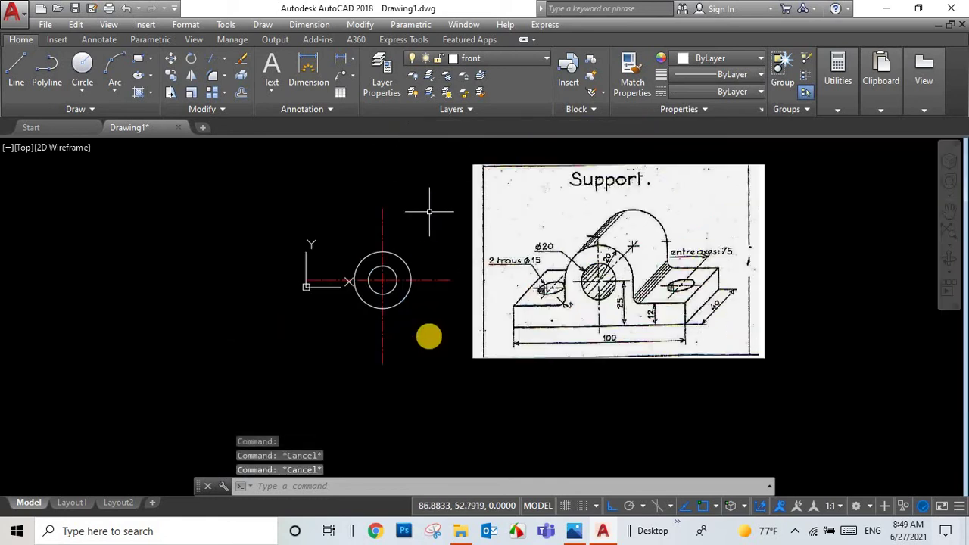
pyautogui.scroll(2, 428, 335)
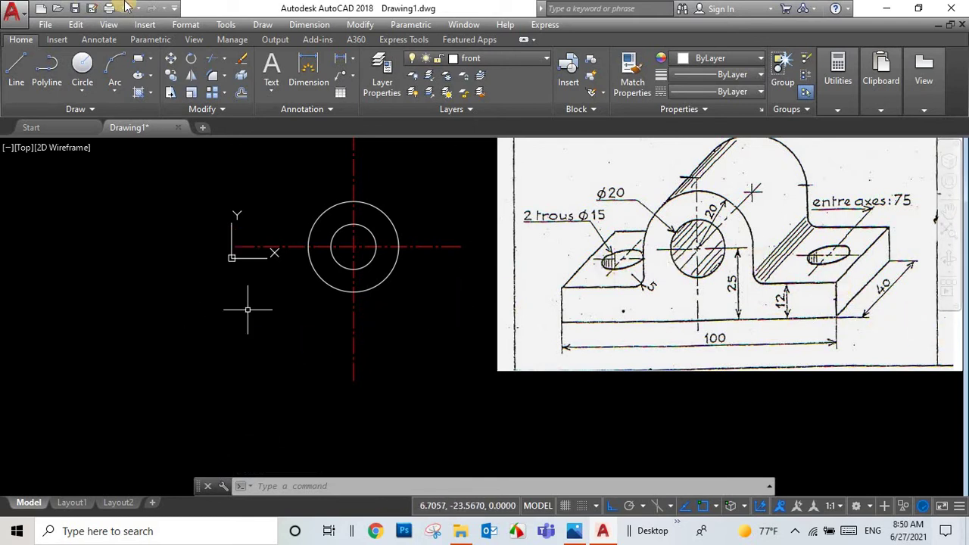
# - Offset the vertical centre axis 50 to the left and to the right
pyautogui.click(242, 91)
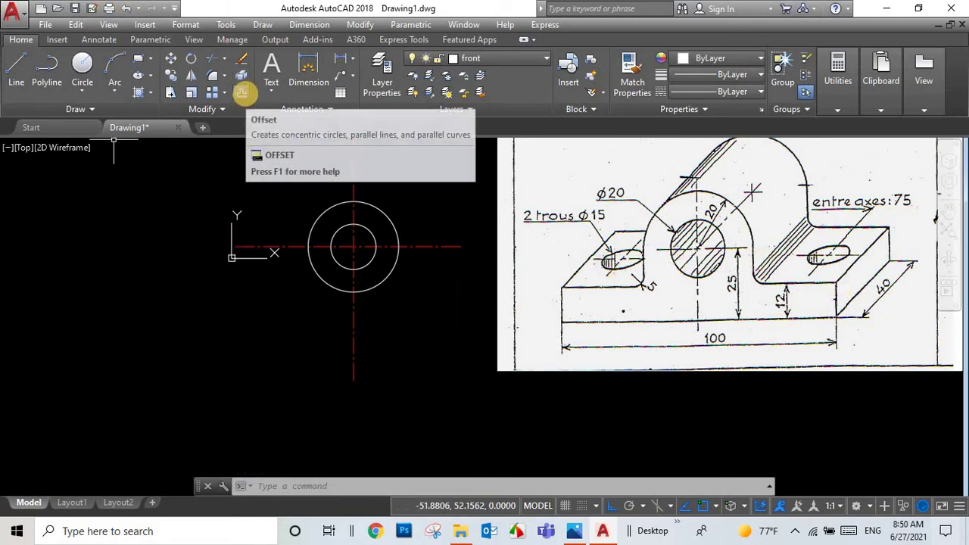
pyautogui.click(245, 94)
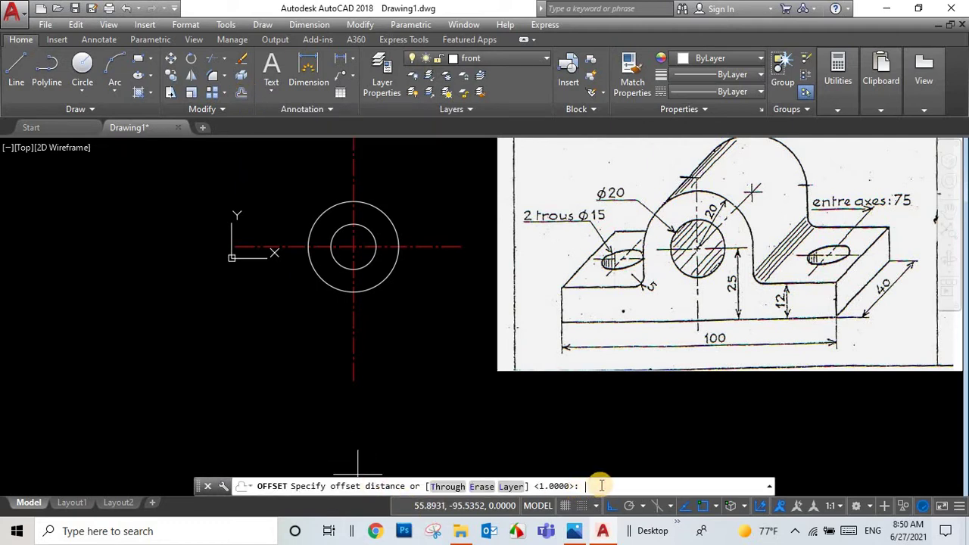
pyautogui.write('50')
pyautogui.press('Return')
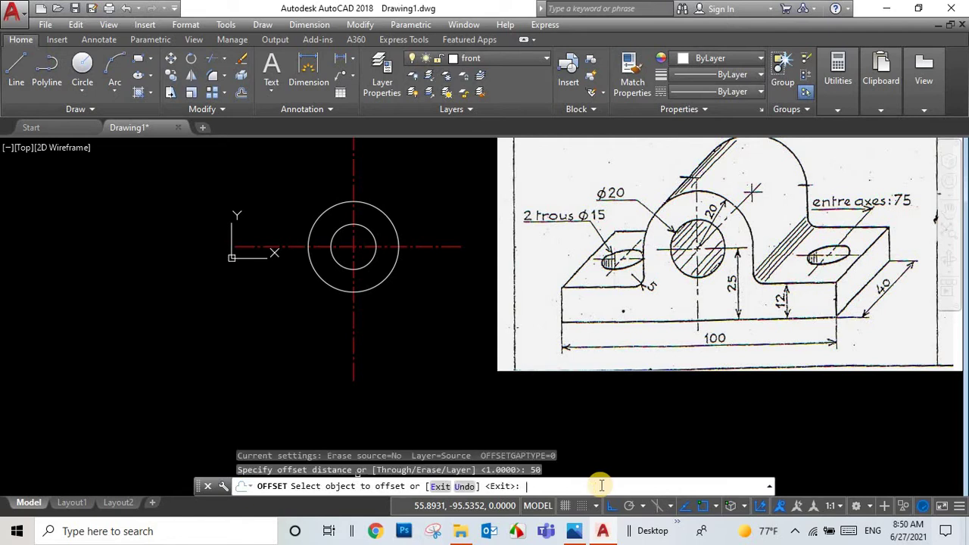
pyautogui.click(353, 328)
pyautogui.click(378, 333)
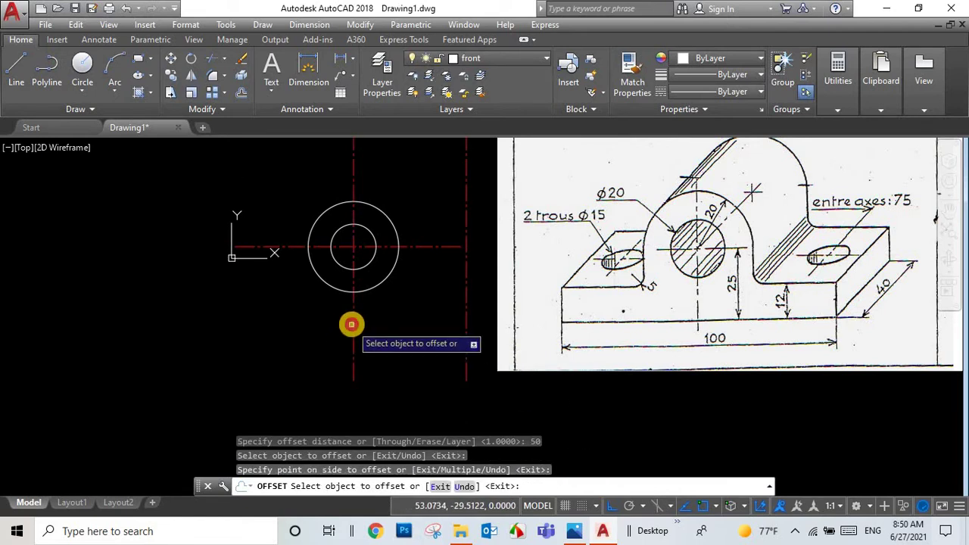
pyautogui.click(353, 324)
pyautogui.click(303, 318)
pyautogui.rightClick(303, 318)
pyautogui.click(336, 326)
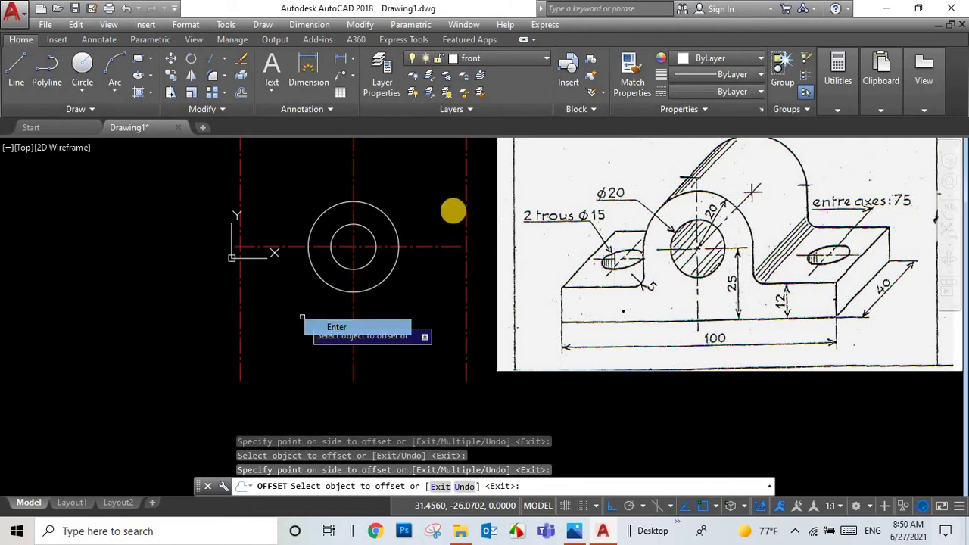
# - Offset the horizontal centre axis 25 downward to form a base line
pyautogui.click(457, 246)
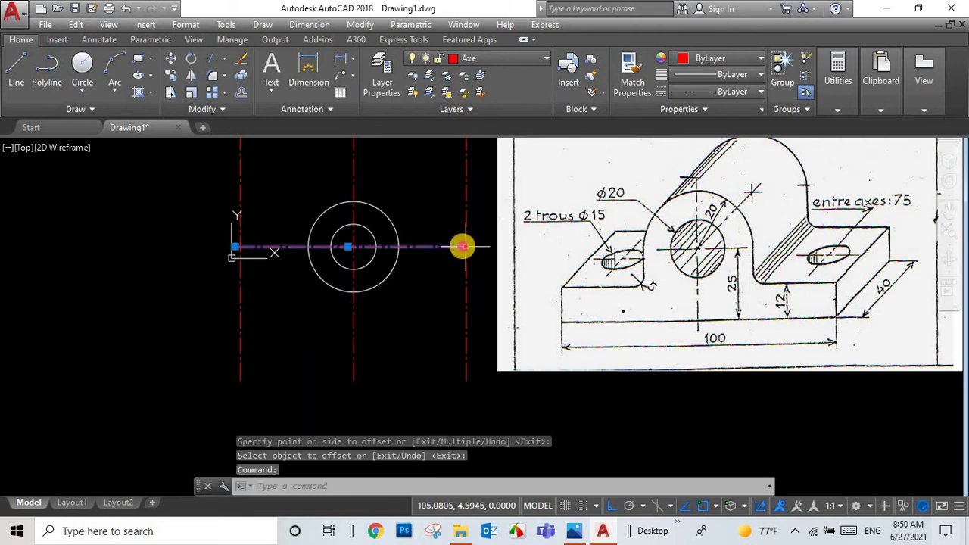
pyautogui.click(463, 246)
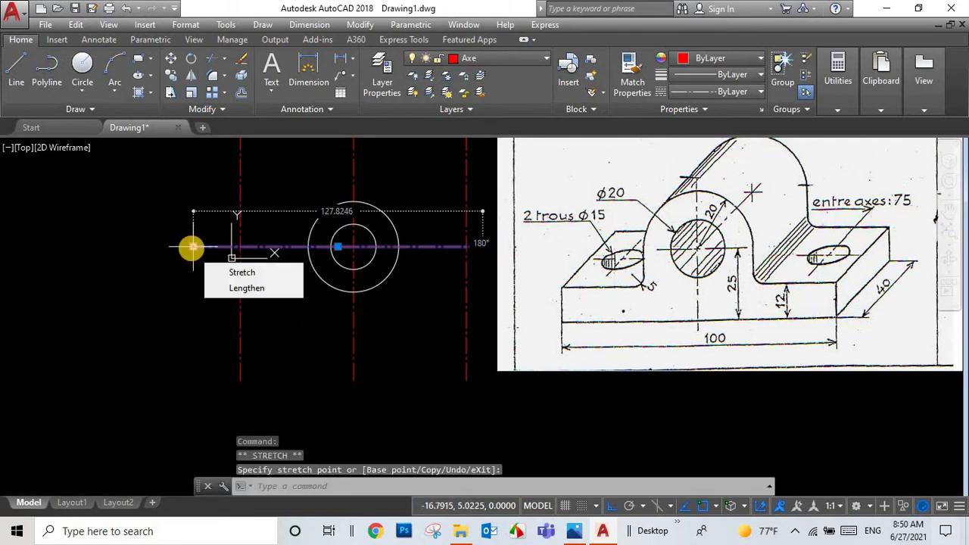
pyautogui.press('Escape')
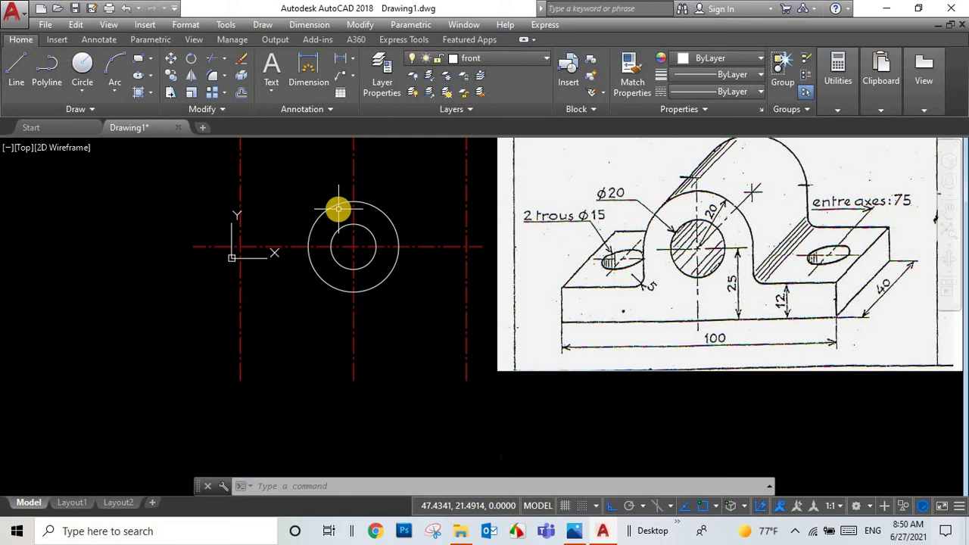
pyautogui.click(242, 94)
pyautogui.write('25')
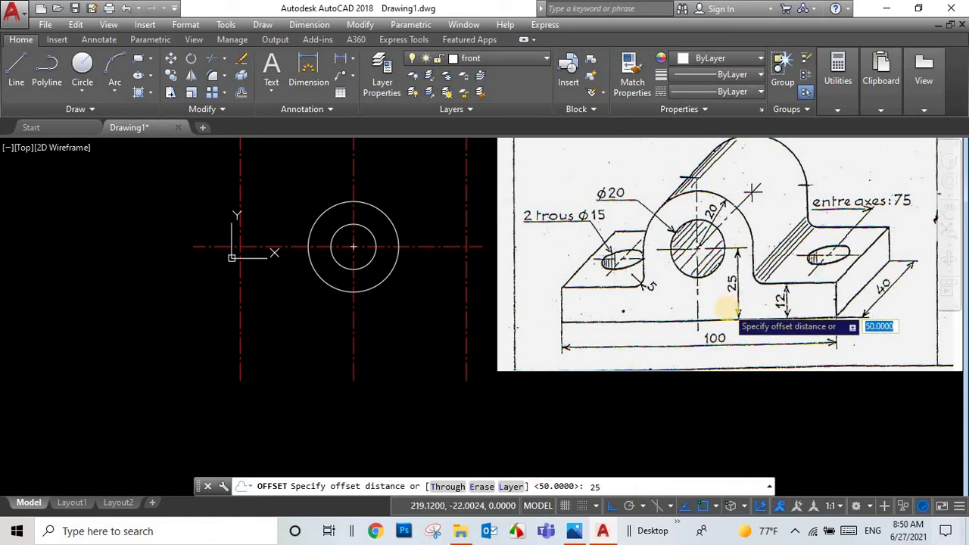
pyautogui.press('Return')
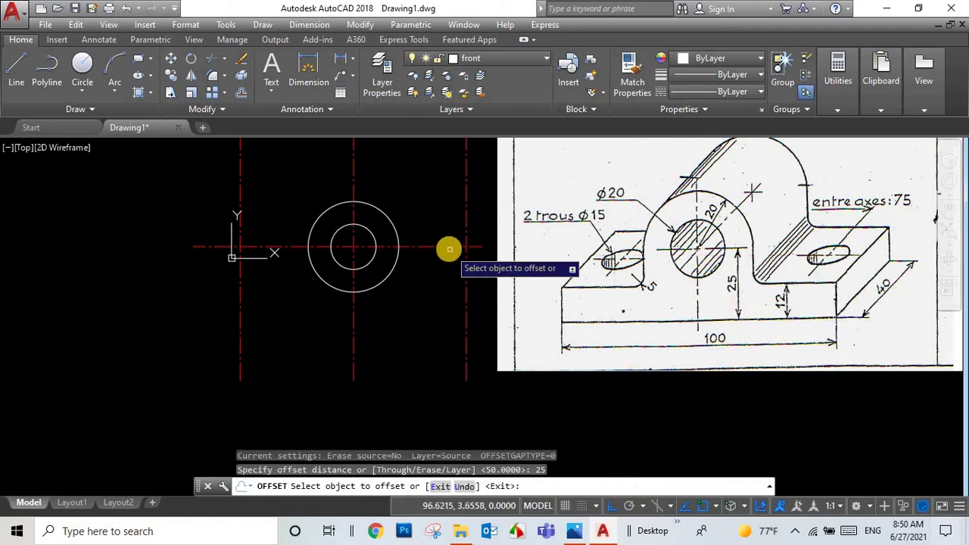
pyautogui.click(445, 247)
pyautogui.click(453, 331)
pyautogui.rightClick(445, 328)
pyautogui.click(458, 334)
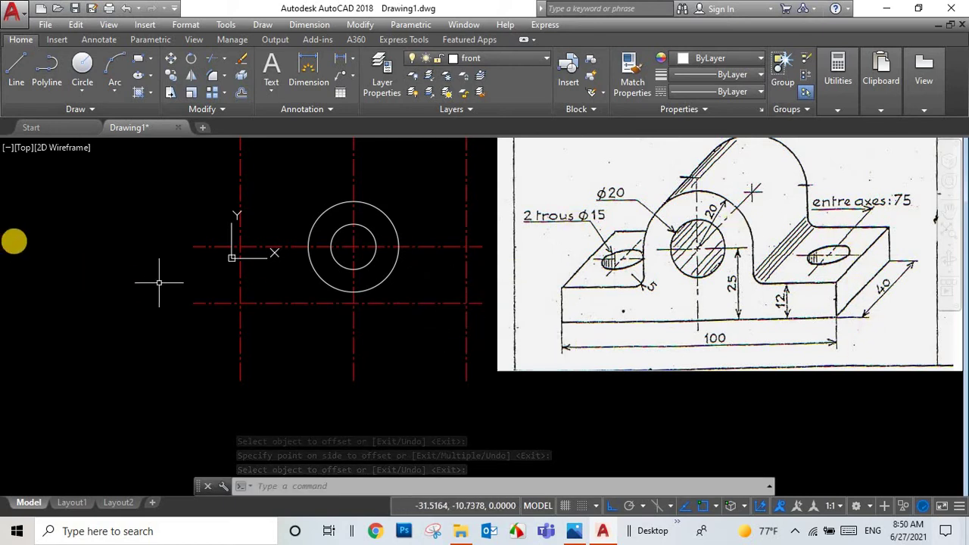
# - Offset the lower horizontal axis 12 upward
pyautogui.write('o')
pyautogui.press('Return')
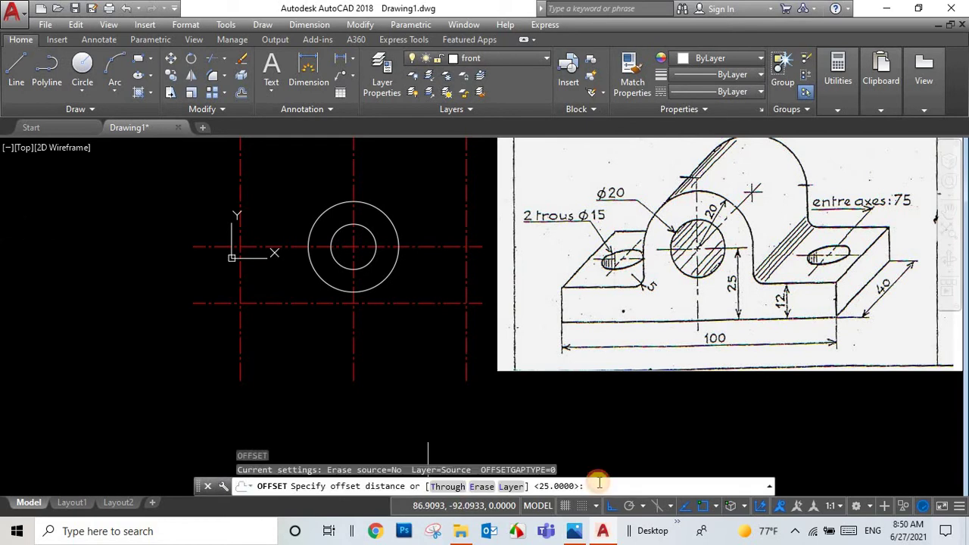
pyautogui.write('12')
pyautogui.press('Return')
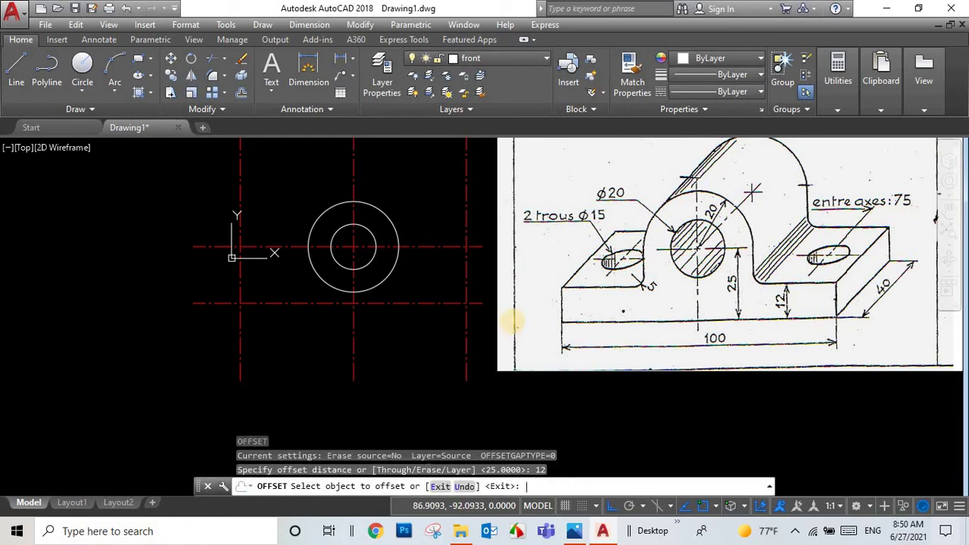
pyautogui.click(428, 303)
pyautogui.click(443, 284)
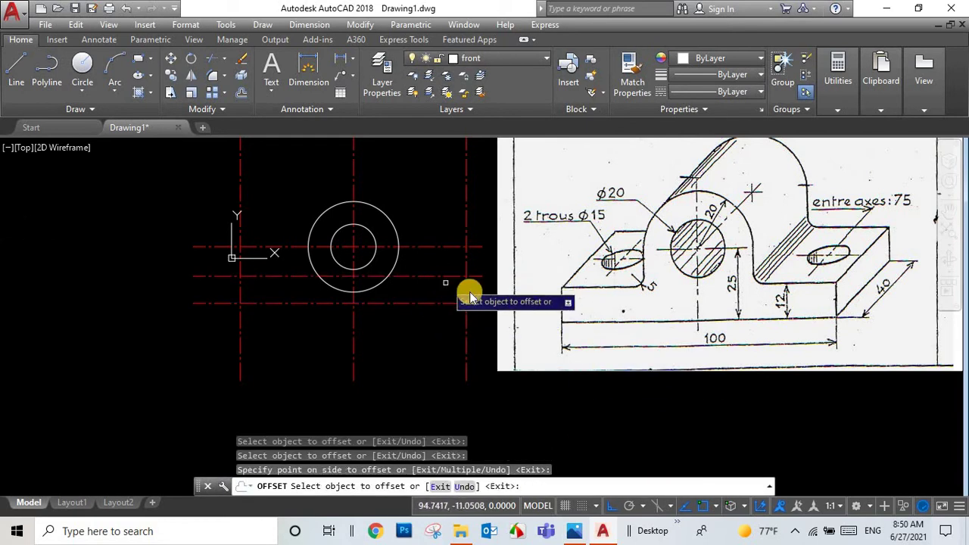
pyautogui.rightClick(444, 285)
pyautogui.click(466, 292)
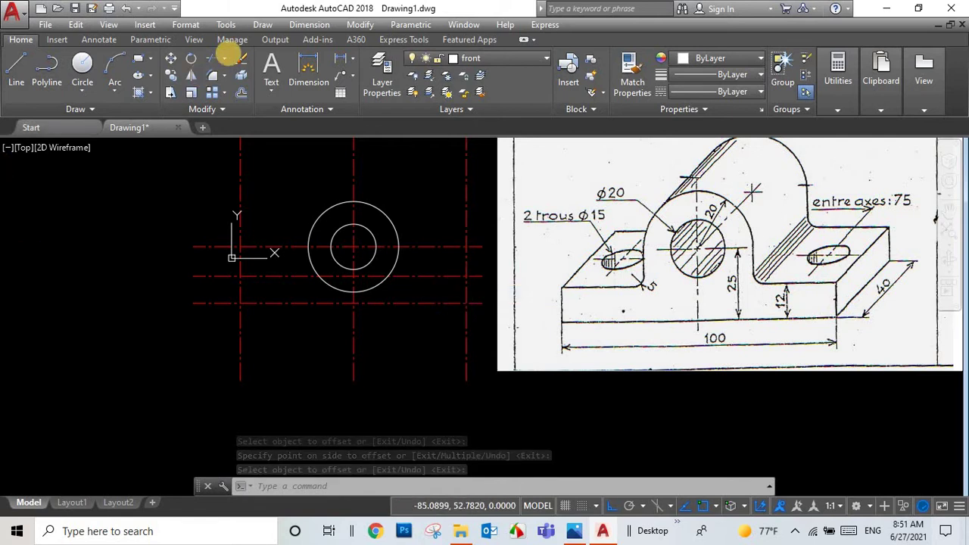
# - With Intersection and Perpendicular snaps on, trace the upright's right side and the base outline
pyautogui.click(17, 67)
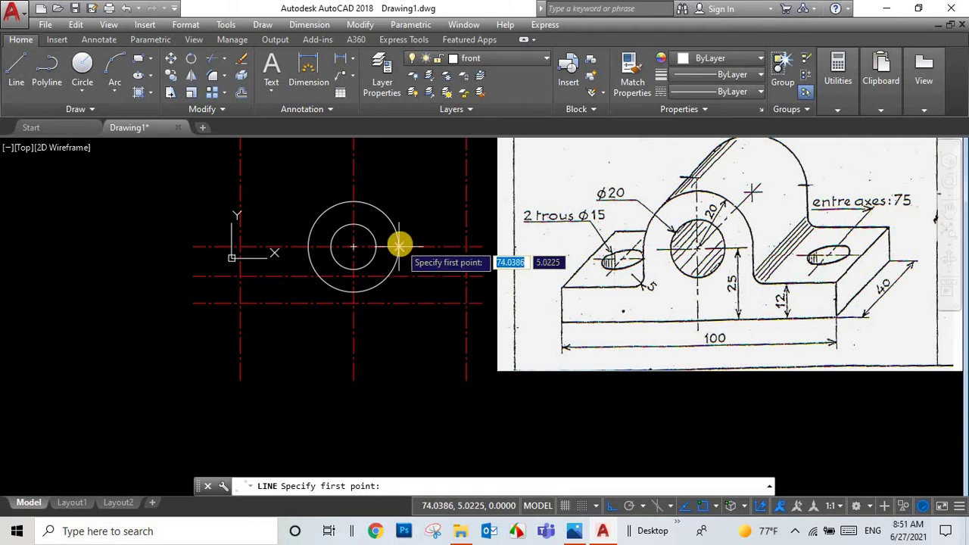
pyautogui.click(399, 246)
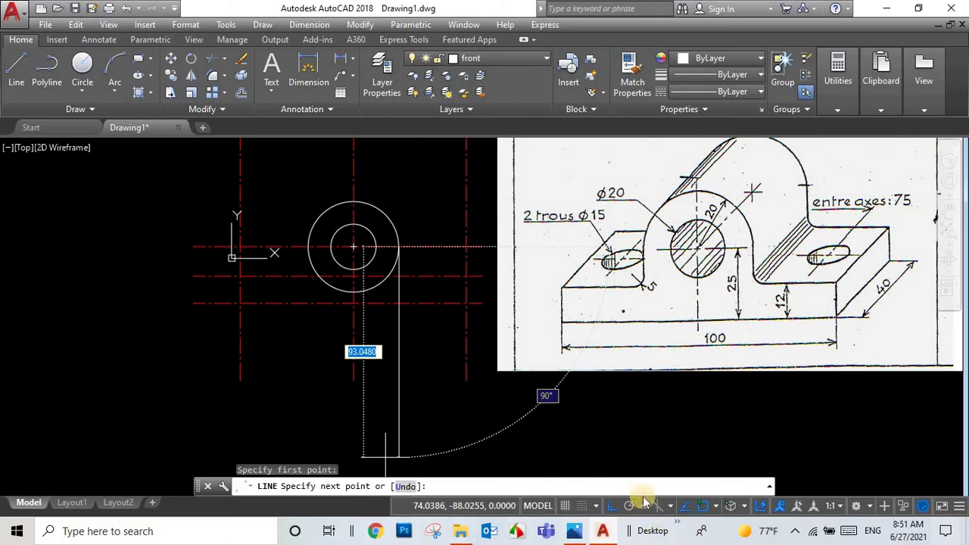
pyautogui.click(715, 512)
pyautogui.click(731, 341)
pyautogui.click(735, 395)
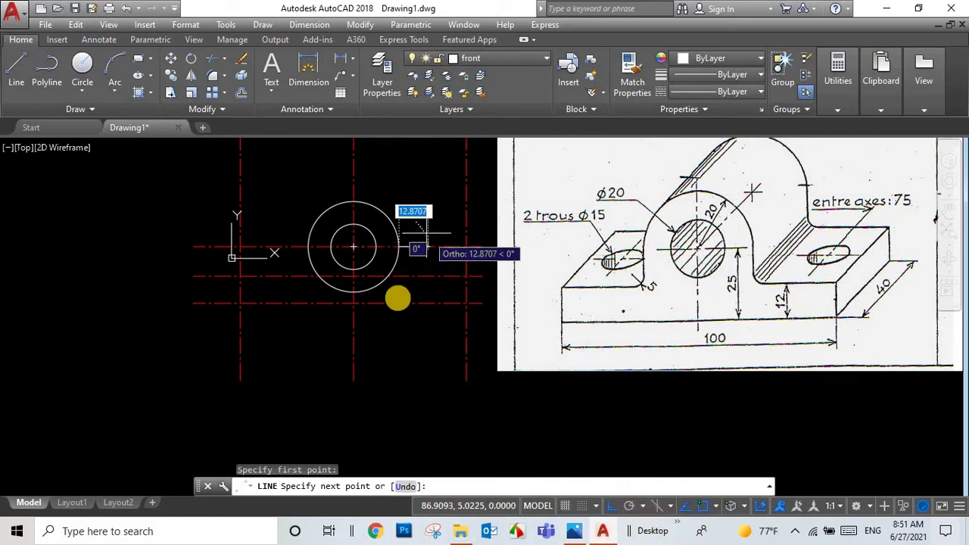
pyautogui.click(399, 275)
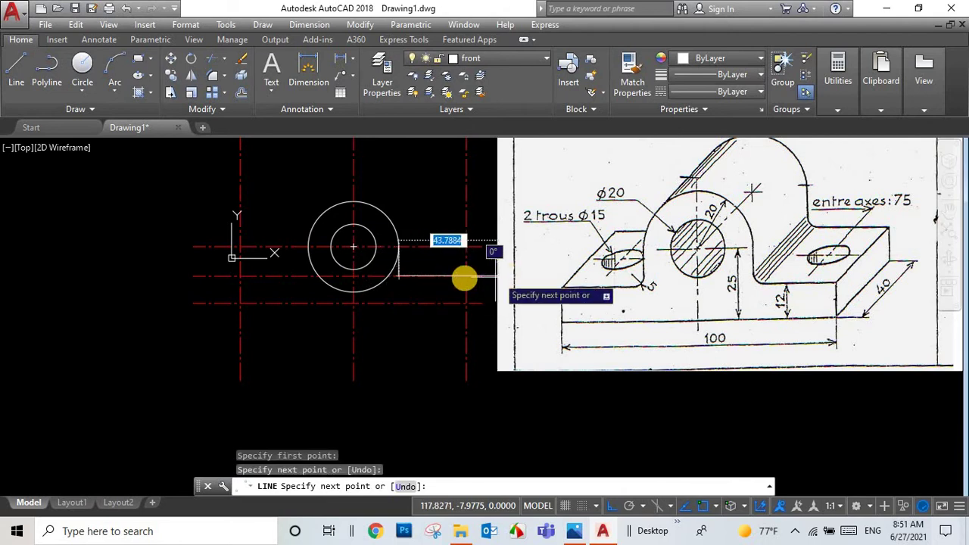
pyautogui.click(466, 276)
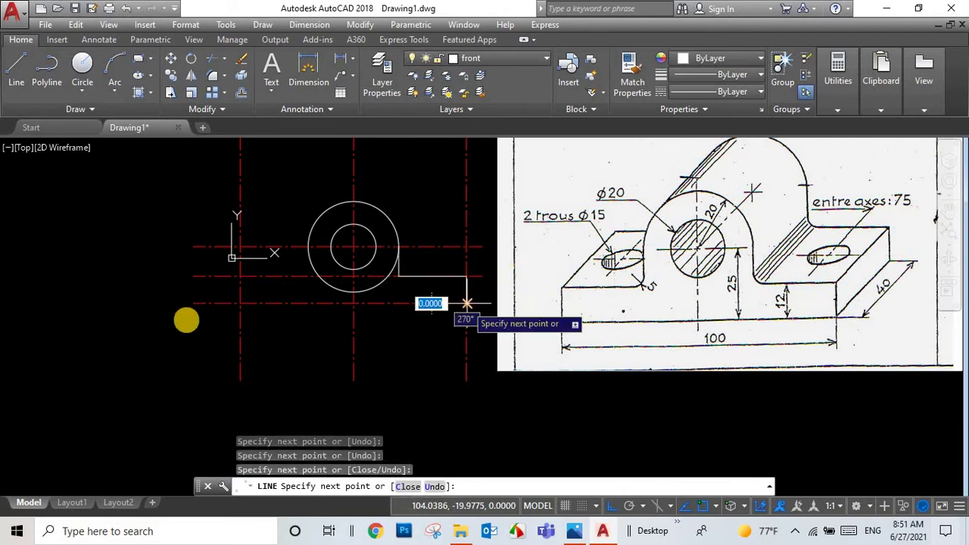
pyautogui.click(466, 303)
pyautogui.click(239, 315)
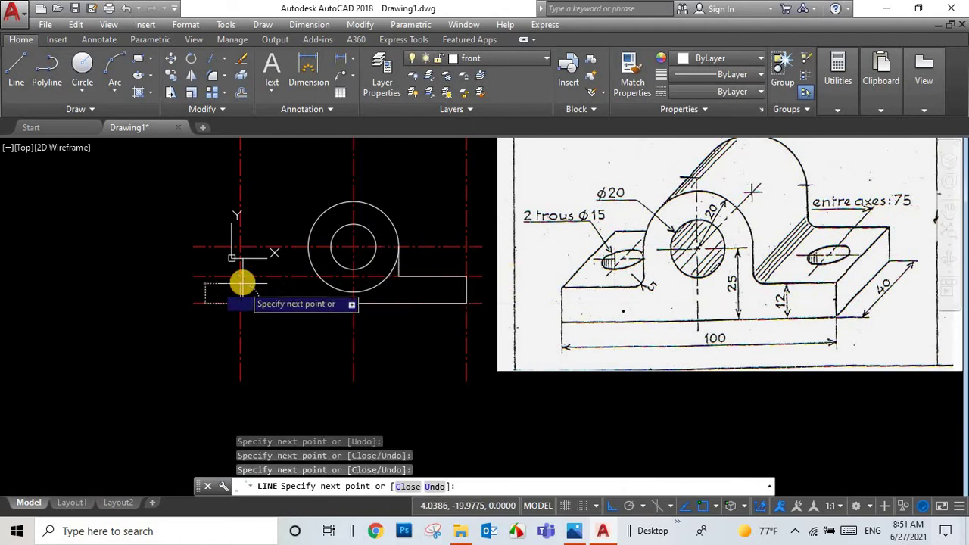
pyautogui.click(242, 277)
pyautogui.press('Escape')
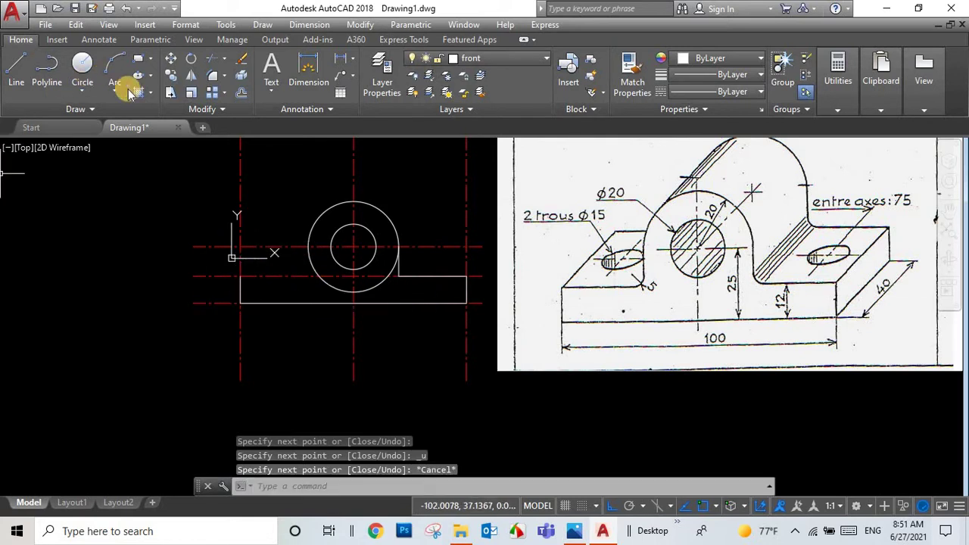
# - Draw the upright's left side down to the base and the base's left top edge
pyautogui.click(16, 65)
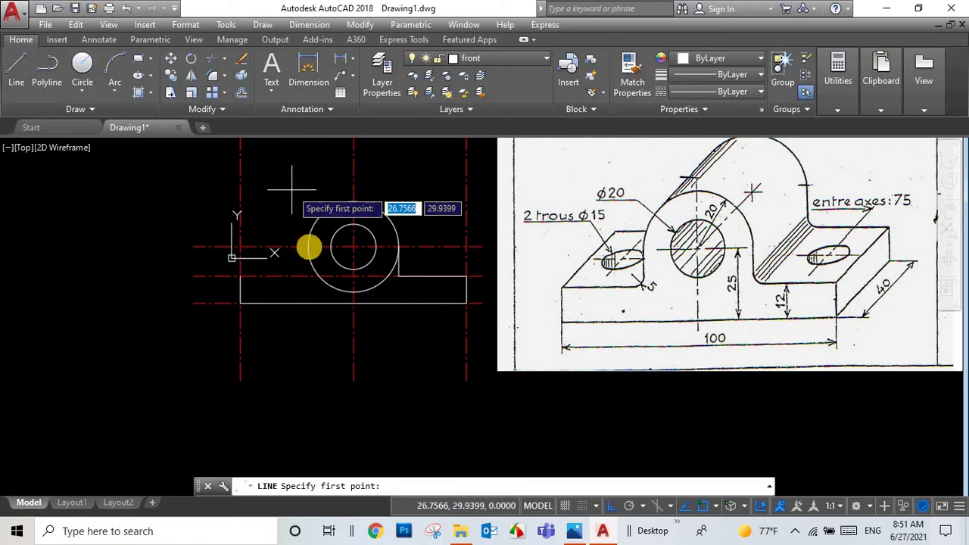
pyautogui.click(307, 247)
pyautogui.click(307, 275)
pyautogui.click(239, 275)
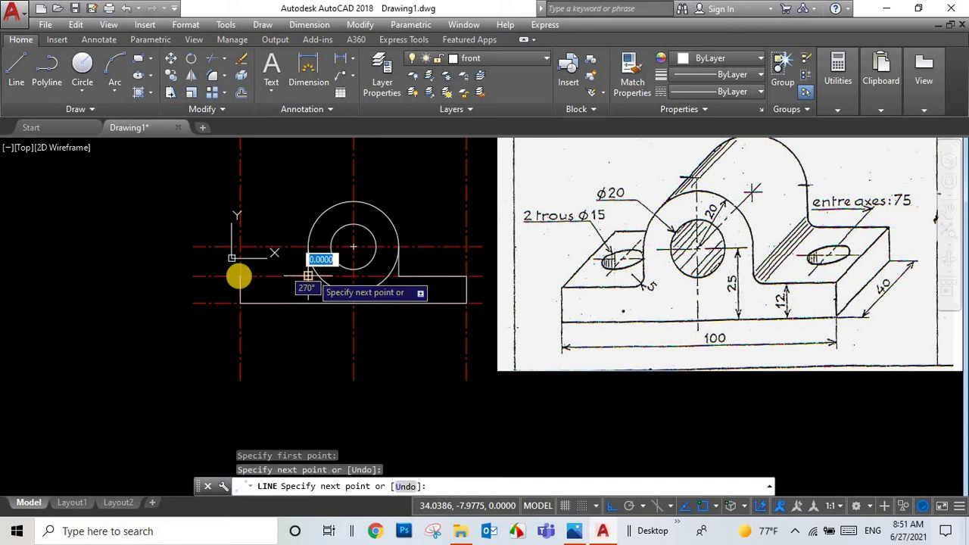
pyautogui.press('Return')
# - Erase the extra horizontal and left vertical construction axes, keeping the centre axes
pyautogui.click(207, 260)
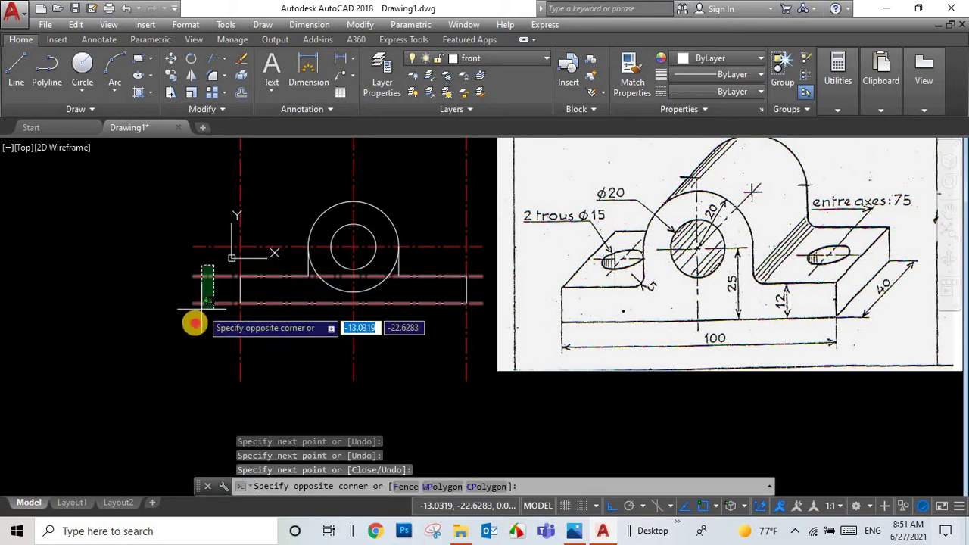
pyautogui.click(195, 323)
pyautogui.press('Delete')
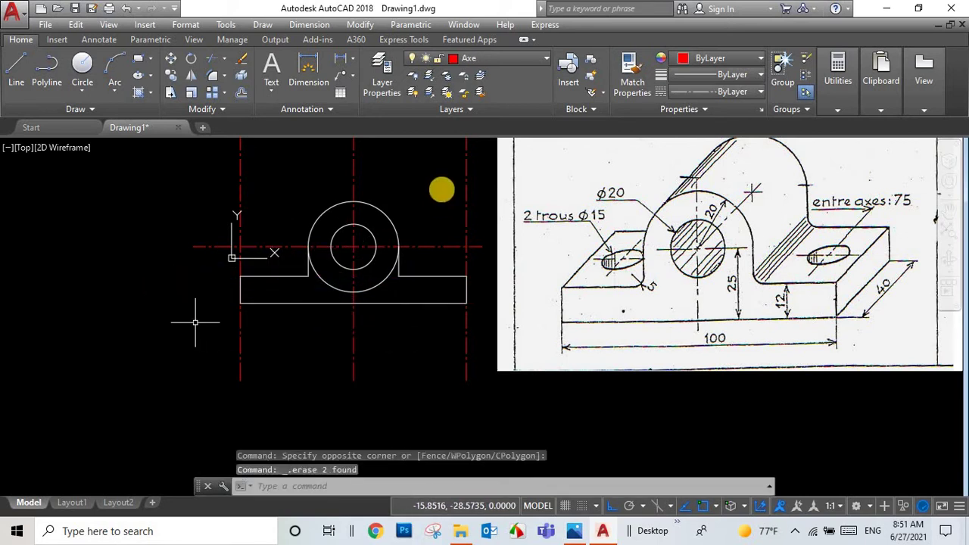
pyautogui.click(237, 168)
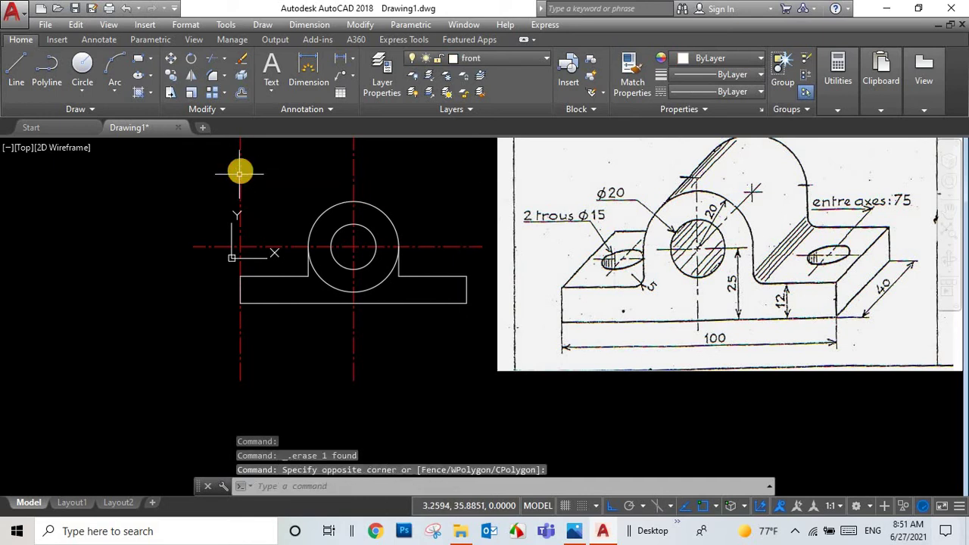
pyautogui.click(50, 204)
pyautogui.press('Delete')
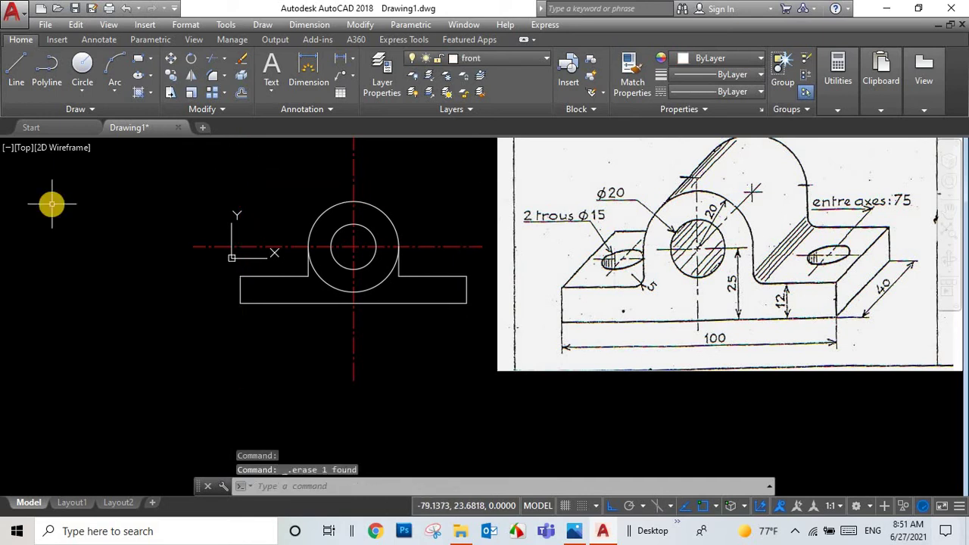
pyautogui.click(219, 60)
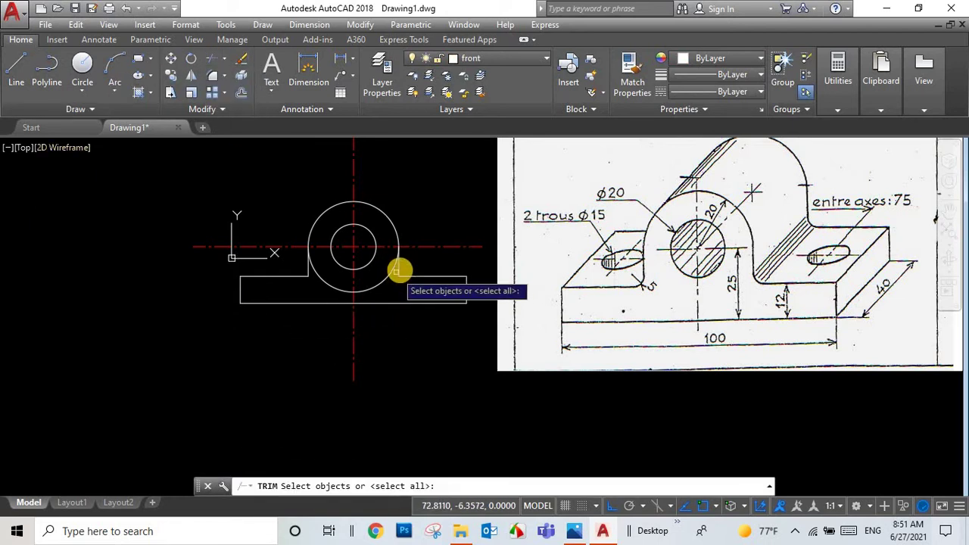
# - Trim the outer circle's lower half against the upright sides, leaving an arched upright
pyautogui.click(399, 269)
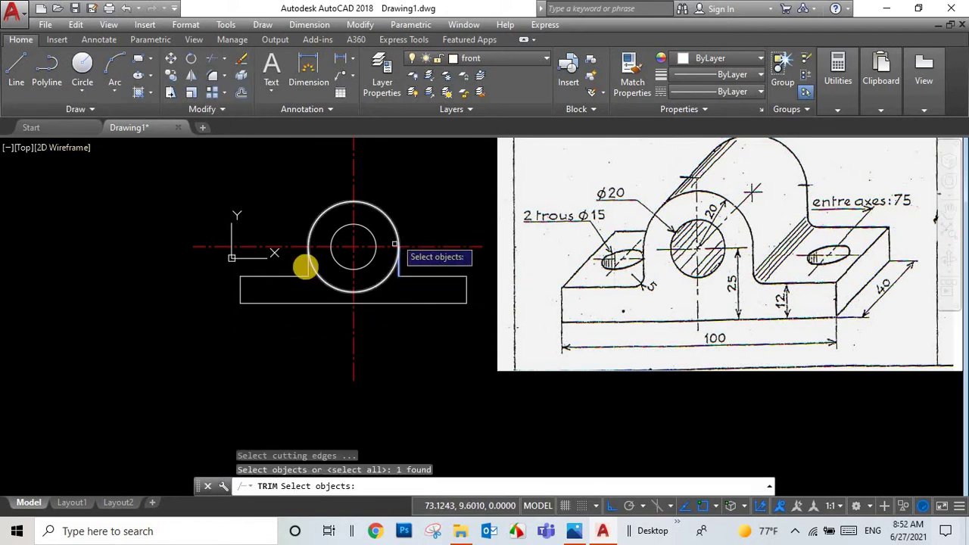
pyautogui.click(308, 270)
pyautogui.click(320, 278)
pyautogui.press('Return')
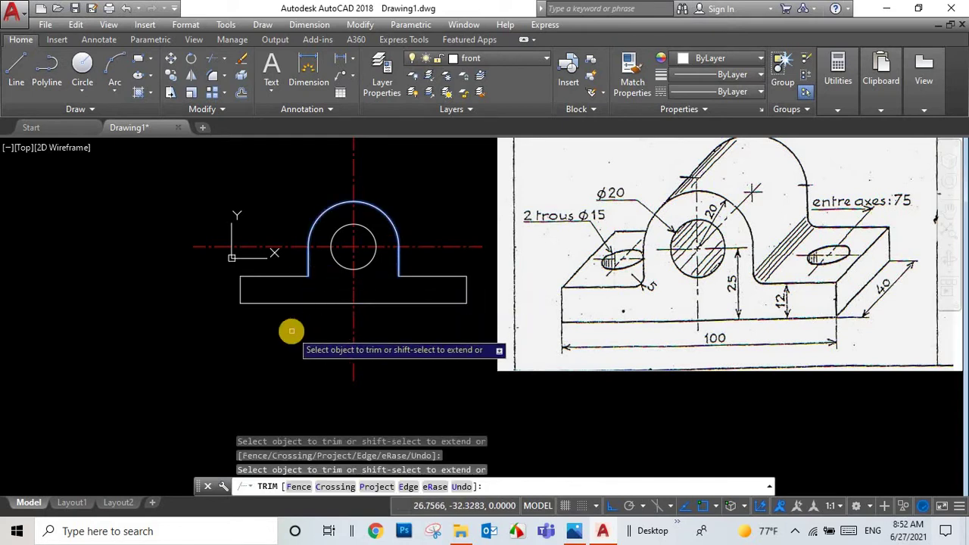
pyautogui.press('Escape')
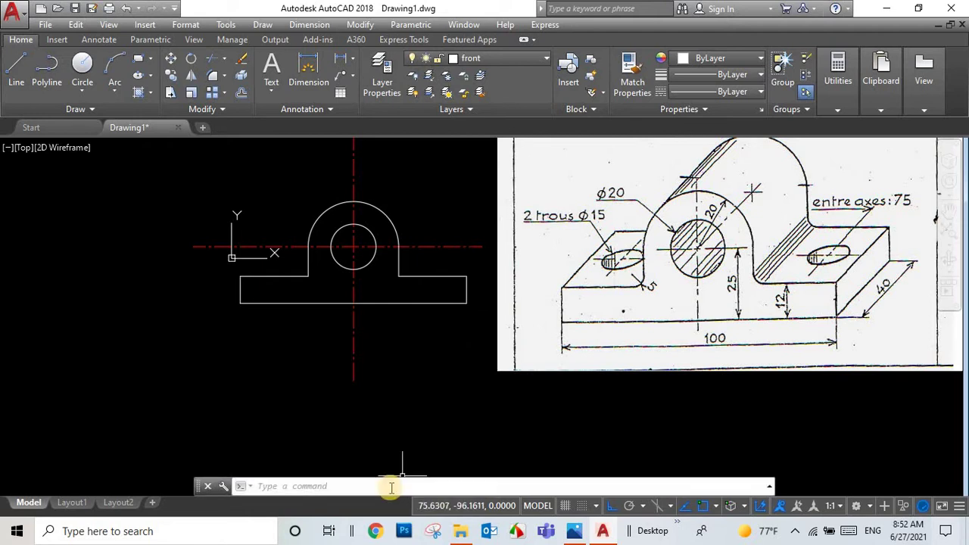
# - Offset the vertical centre line 37.5 to each side for the hole axes
pyautogui.press('Escape')
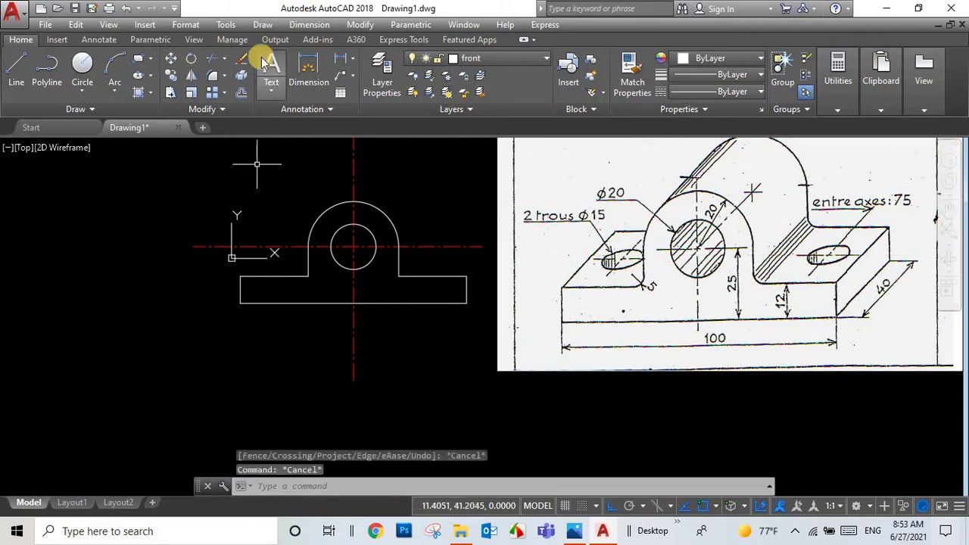
pyautogui.click(239, 91)
pyautogui.write('37.5')
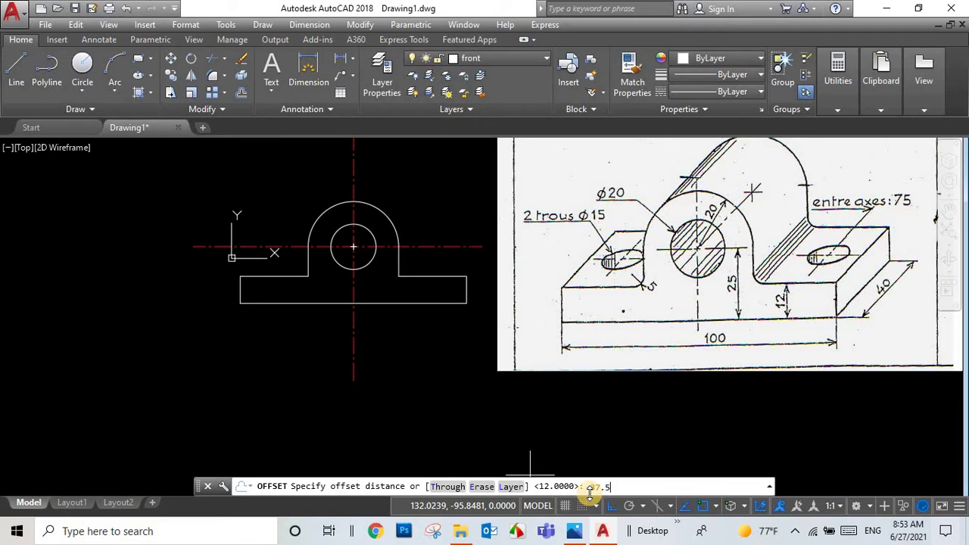
pyautogui.press('Return')
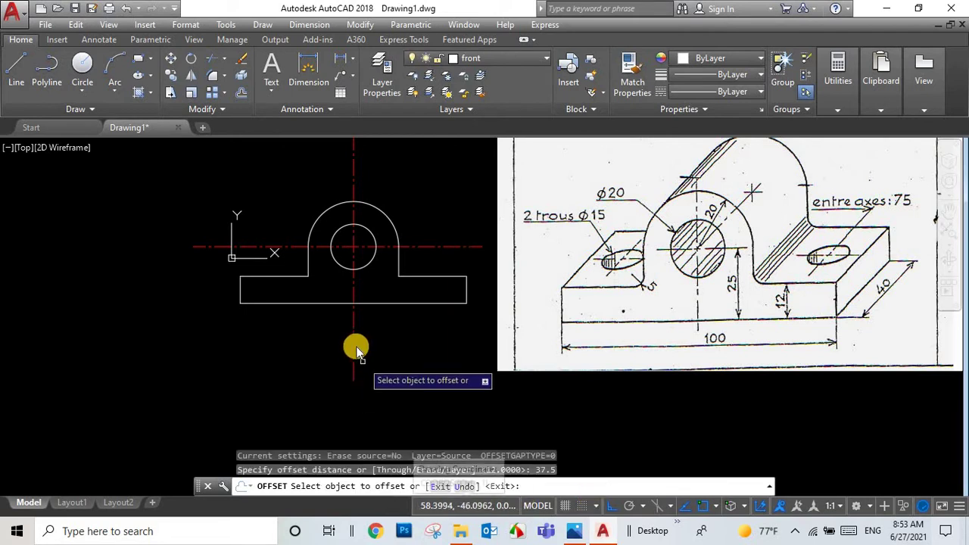
pyautogui.click(355, 344)
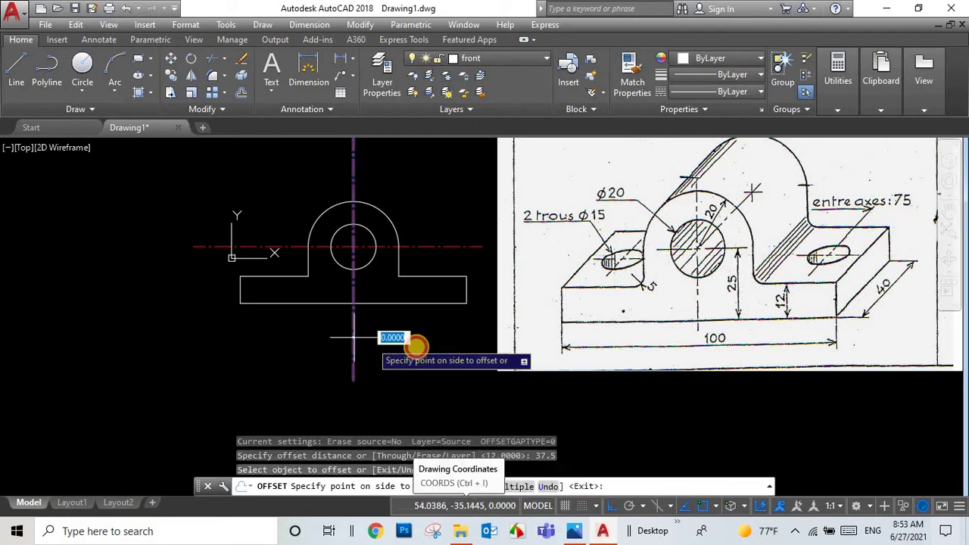
pyautogui.click(417, 335)
pyautogui.click(355, 345)
pyautogui.click(318, 345)
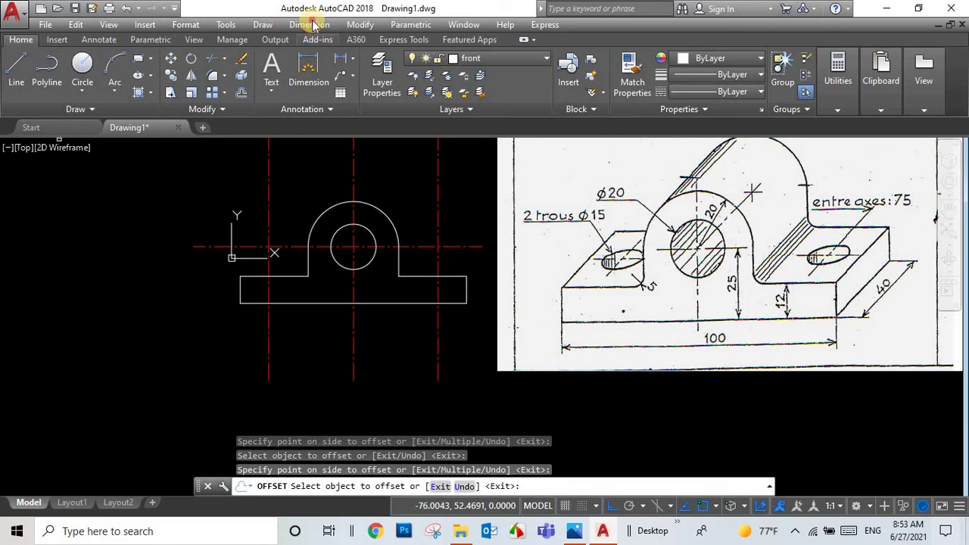
# - Verify the hole axes are 75 apart with a linear dimension, then delete it
pyautogui.click(315, 26)
pyautogui.click(317, 62)
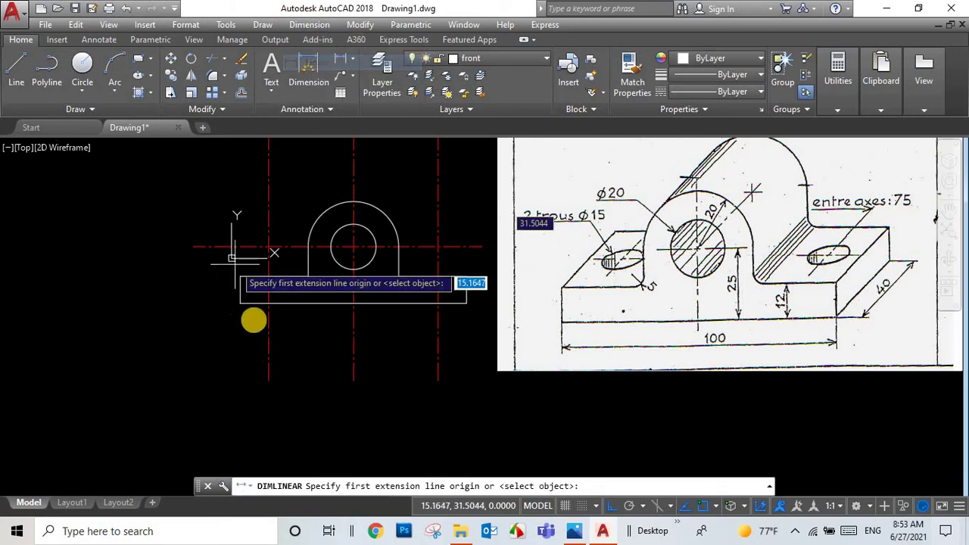
pyautogui.click(240, 303)
pyautogui.click(437, 303)
pyautogui.scroll(5, 288, 302)
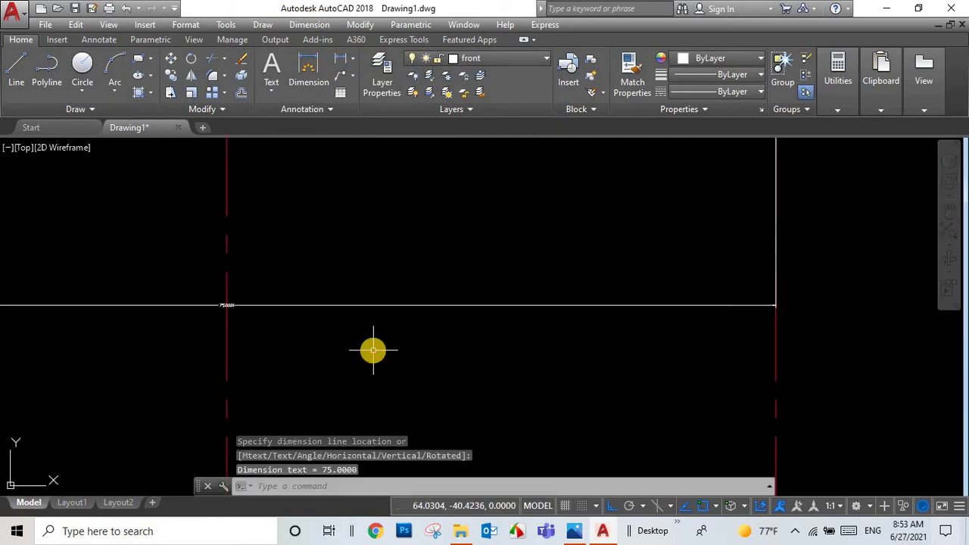
pyautogui.click(298, 316)
pyautogui.scroll(-5, 227, 310)
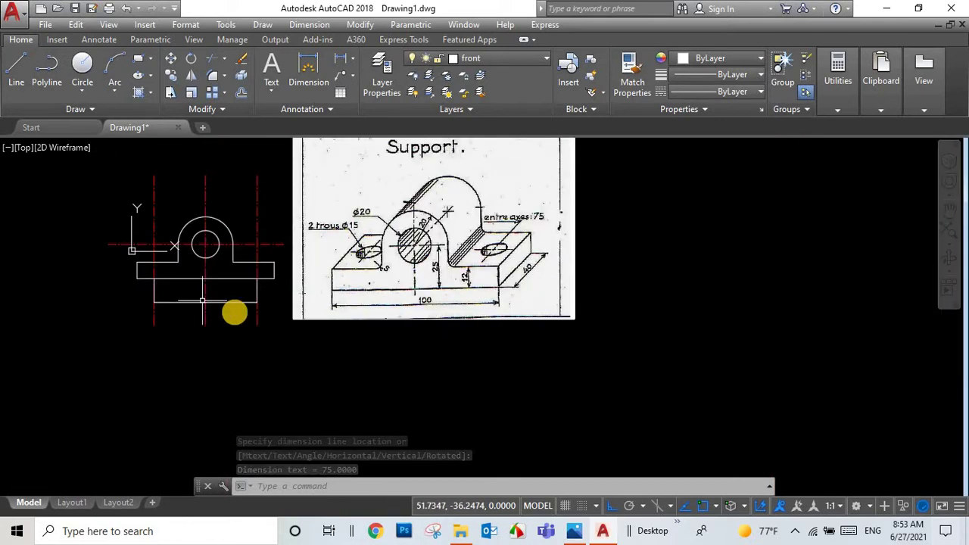
pyautogui.moveTo(152, 333); pyautogui.dragTo(262, 277)
pyautogui.press('Delete')
pyautogui.scroll(2, 221, 248)
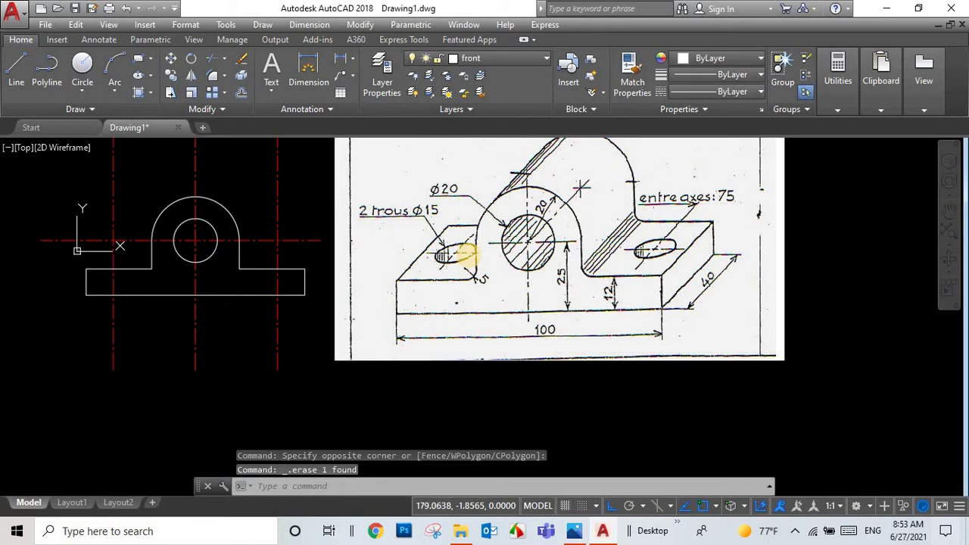
# - Set a 7.5 offset distance, then cancel the mistaken offset attempt
pyautogui.scroll(2, 235, 307)
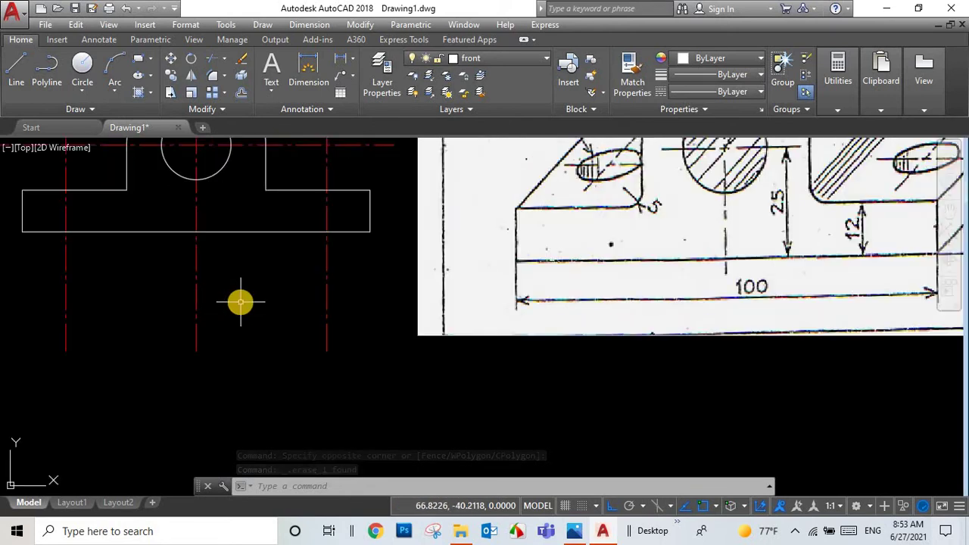
pyautogui.write('o')
pyautogui.press('Return')
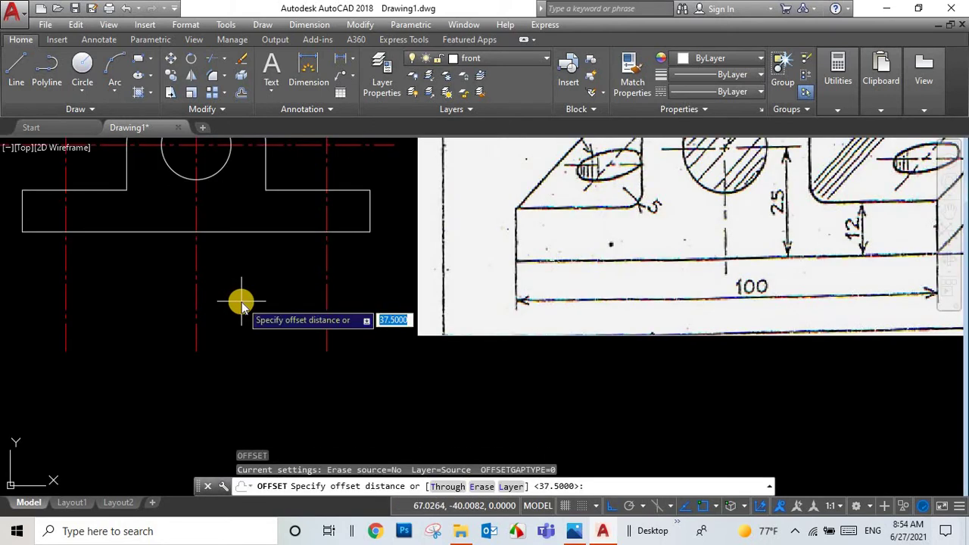
pyautogui.write('7.5')
pyautogui.press('Return')
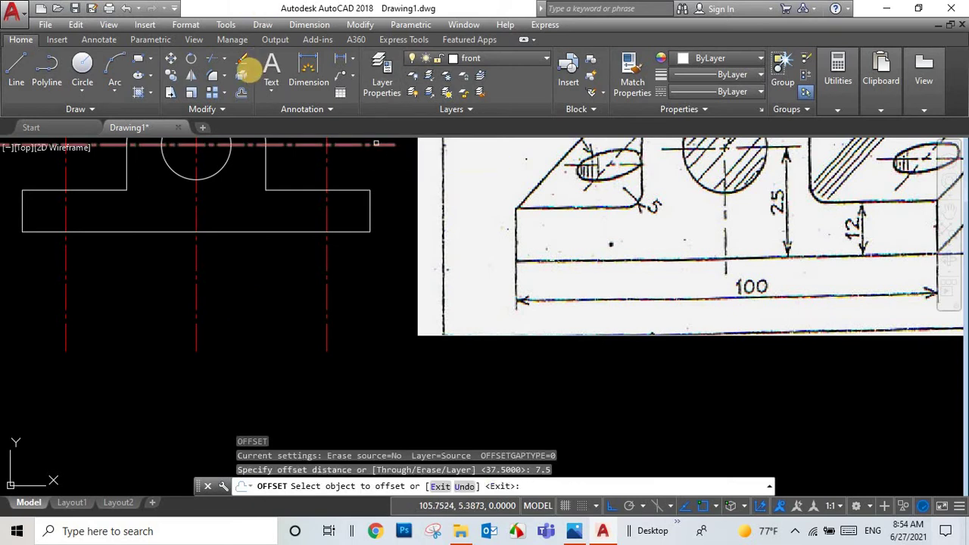
pyautogui.click(242, 94)
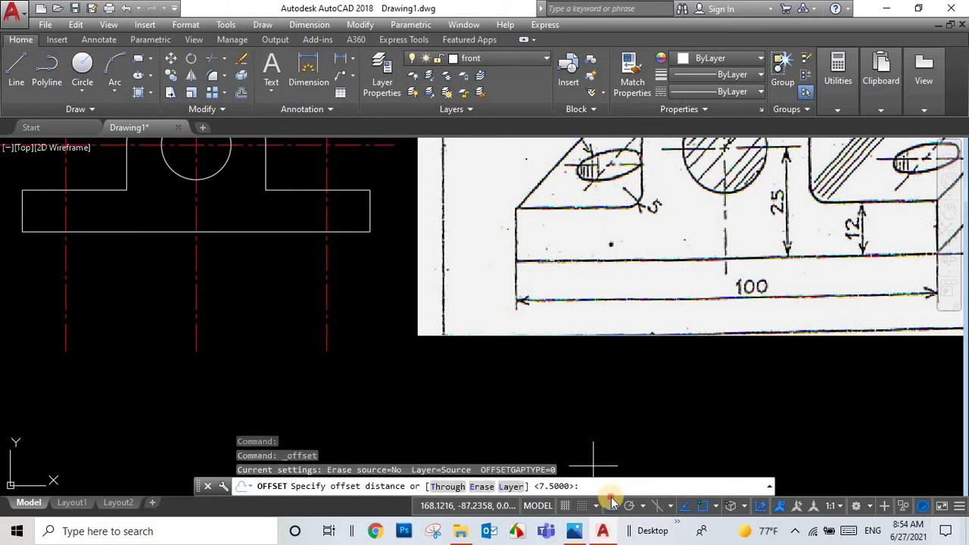
pyautogui.click(593, 467)
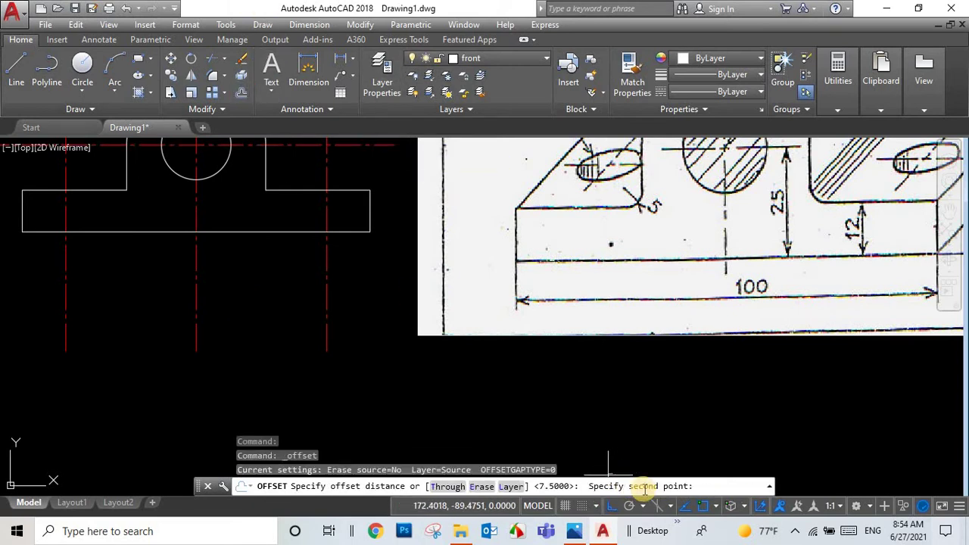
pyautogui.press('Escape')
# - Offset the right hole axis 7.5 to each side to mark the Ø15 hole edges
pyautogui.click(242, 91)
pyautogui.write('7.5')
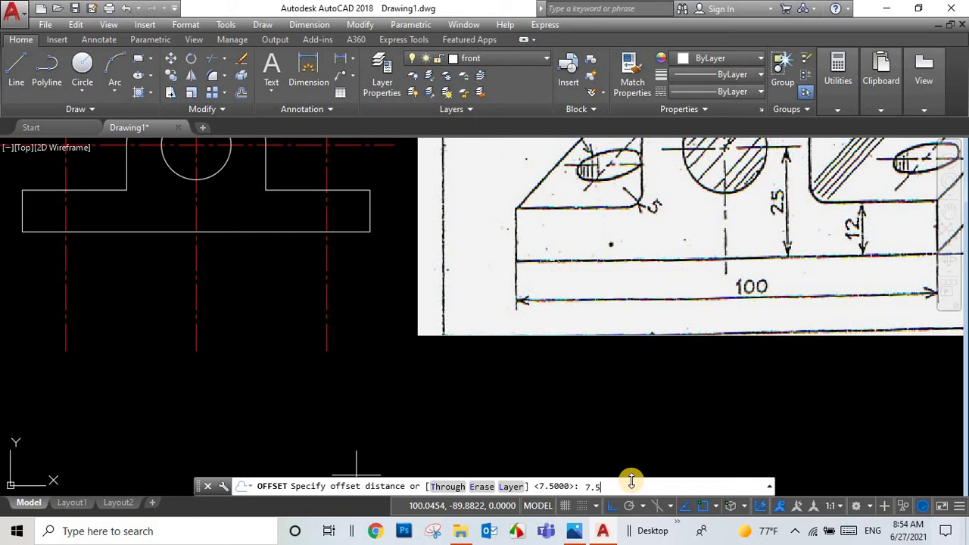
pyautogui.press('Return')
pyautogui.click(326, 283)
pyautogui.click(346, 287)
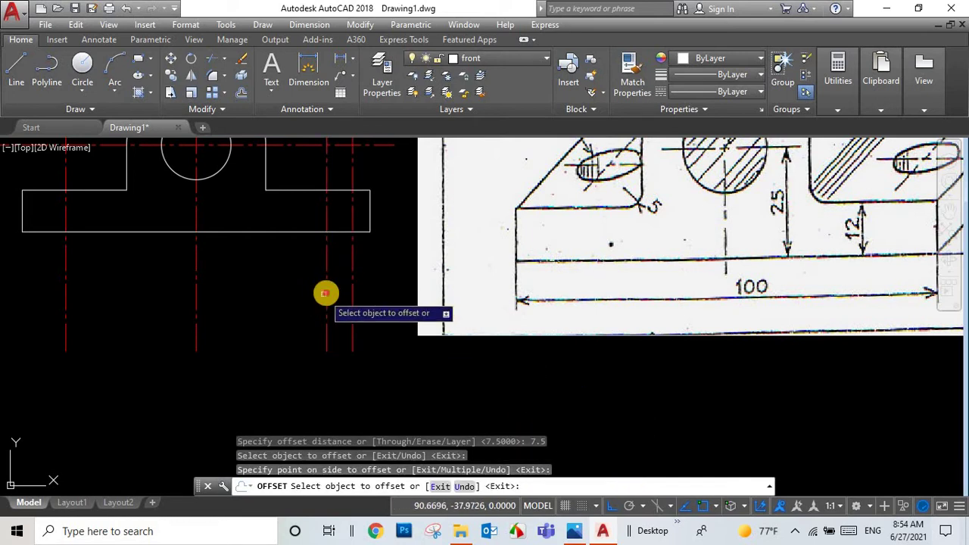
pyautogui.click(324, 293)
pyautogui.click(296, 288)
pyautogui.rightClick(236, 328)
pyautogui.click(266, 334)
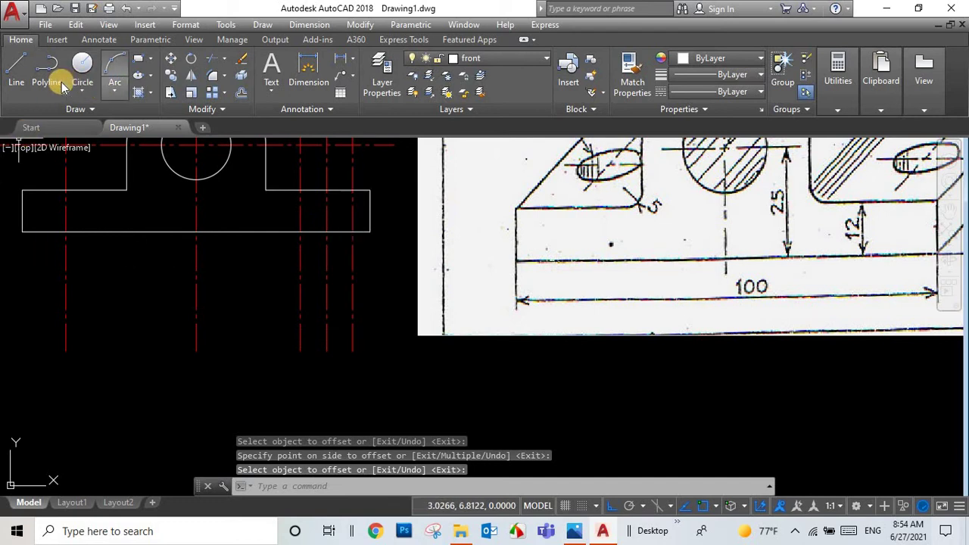
# - Draw a vertical hole-edge line across the base plate between its top and bottom edges
pyautogui.click(16, 67)
pyautogui.click(353, 231)
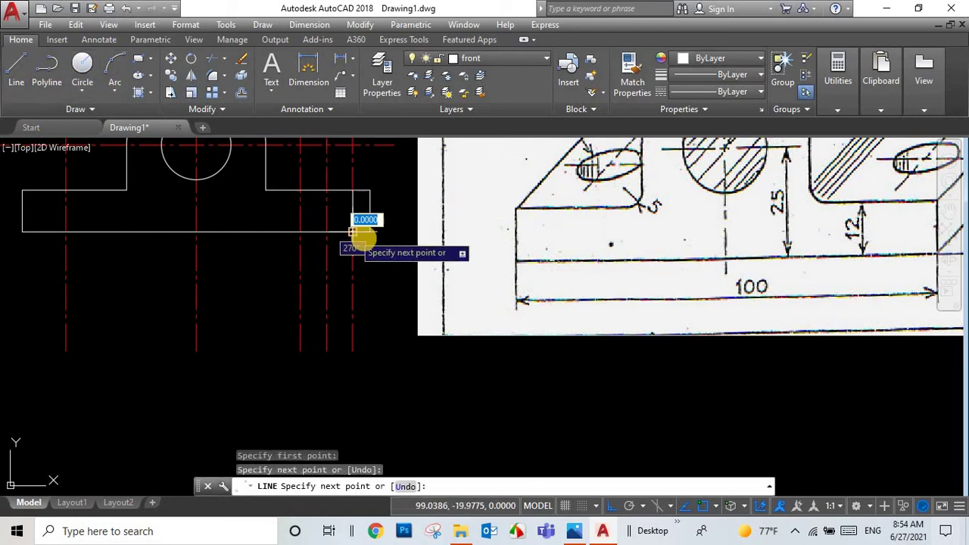
pyautogui.click(352, 189)
pyautogui.press('Escape')
pyautogui.click(16, 66)
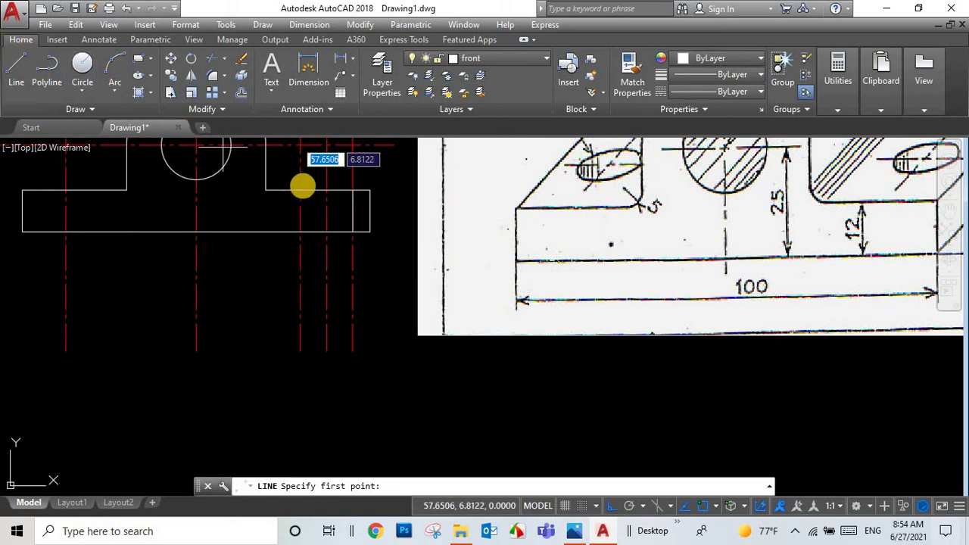
pyautogui.click(303, 214)
pyautogui.press('Escape')
# - Delete the leftover red offset construction lines around the right hole
pyautogui.click(383, 293)
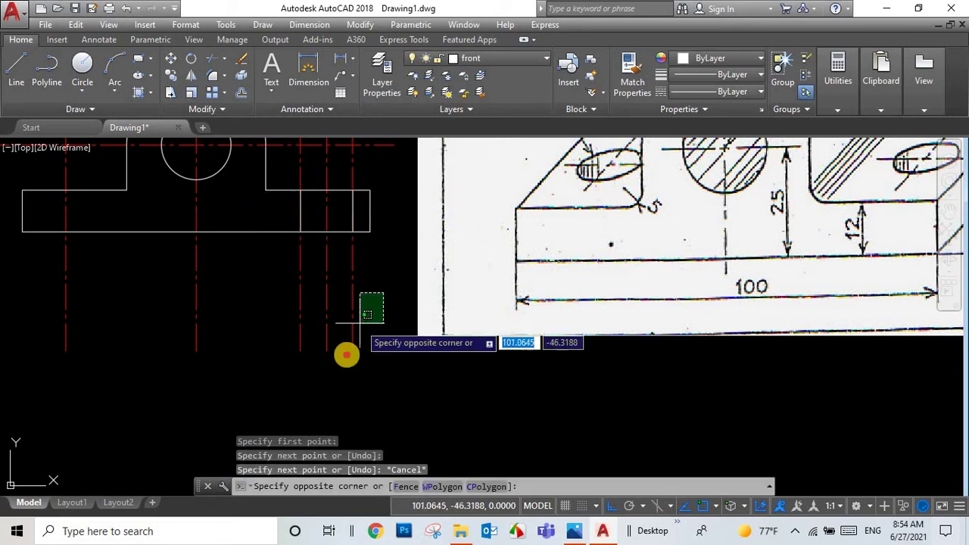
pyautogui.click(344, 345)
pyautogui.press('Delete')
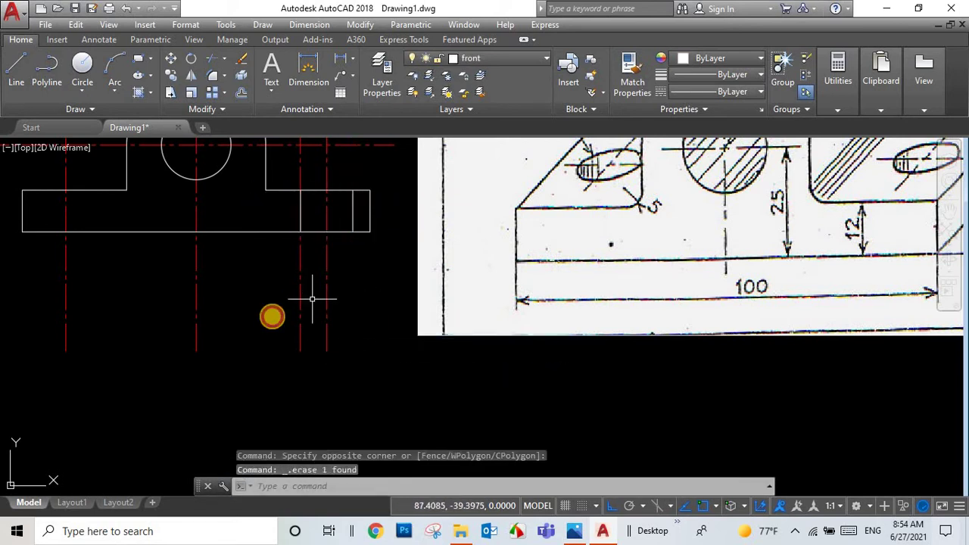
pyautogui.click(312, 299)
pyautogui.click(272, 317)
pyautogui.press('Delete')
pyautogui.scroll(4, 351, 227)
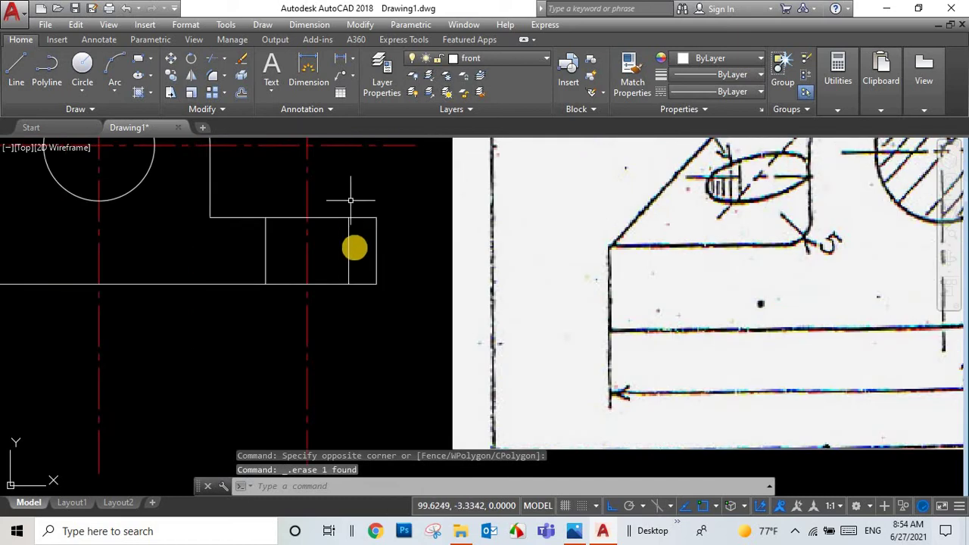
pyautogui.scroll(-4, 355, 248)
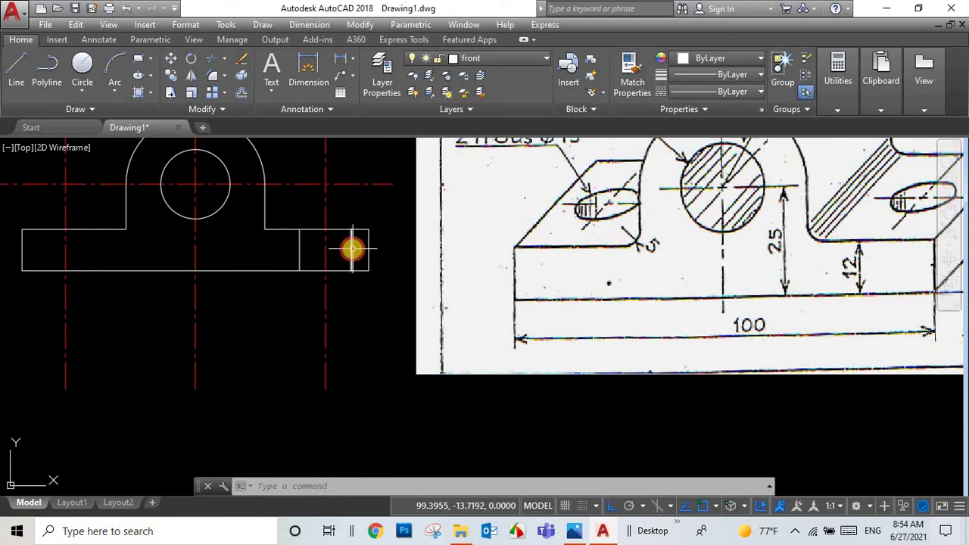
pyautogui.click(352, 249)
# - Load the DASHED linetype through the Linetype Manager
pyautogui.click(300, 249)
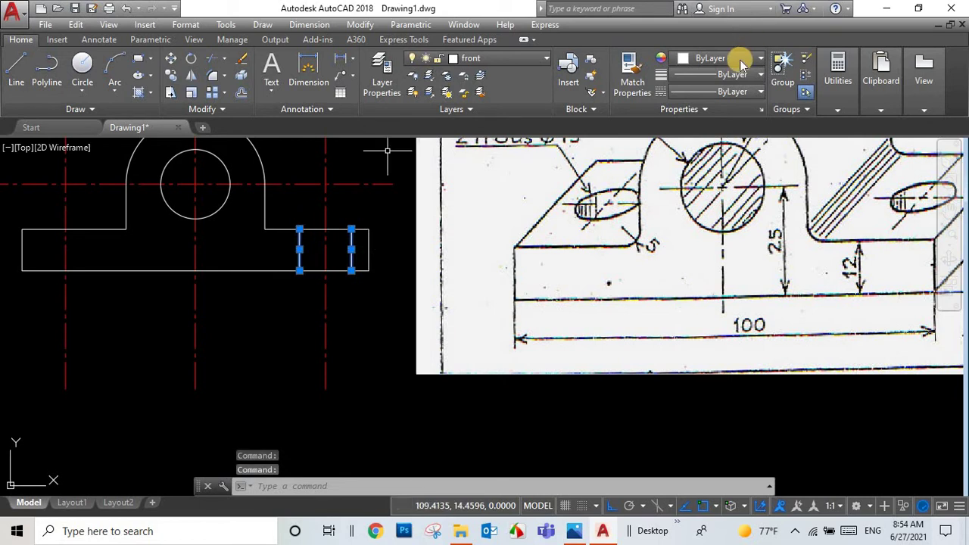
pyautogui.click(719, 75)
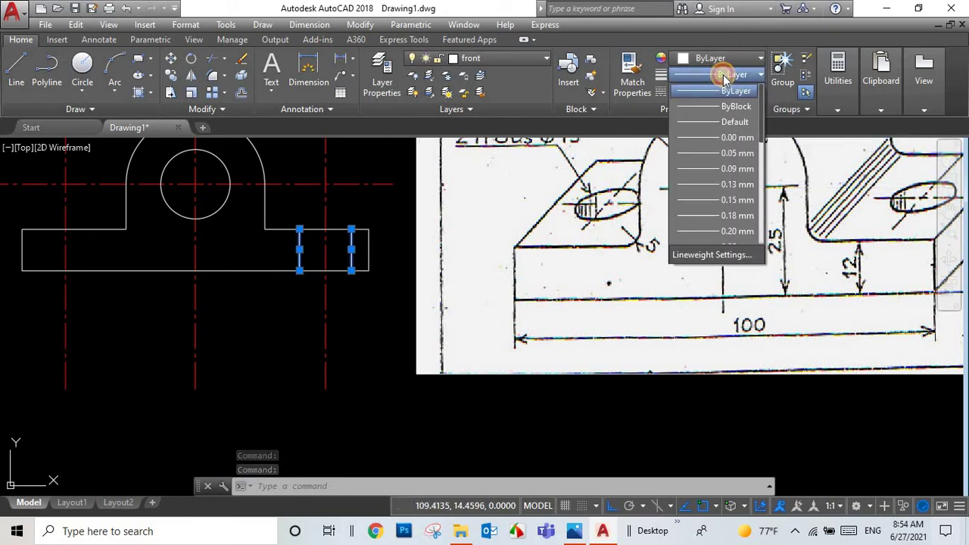
pyautogui.click(699, 93)
pyautogui.click(707, 91)
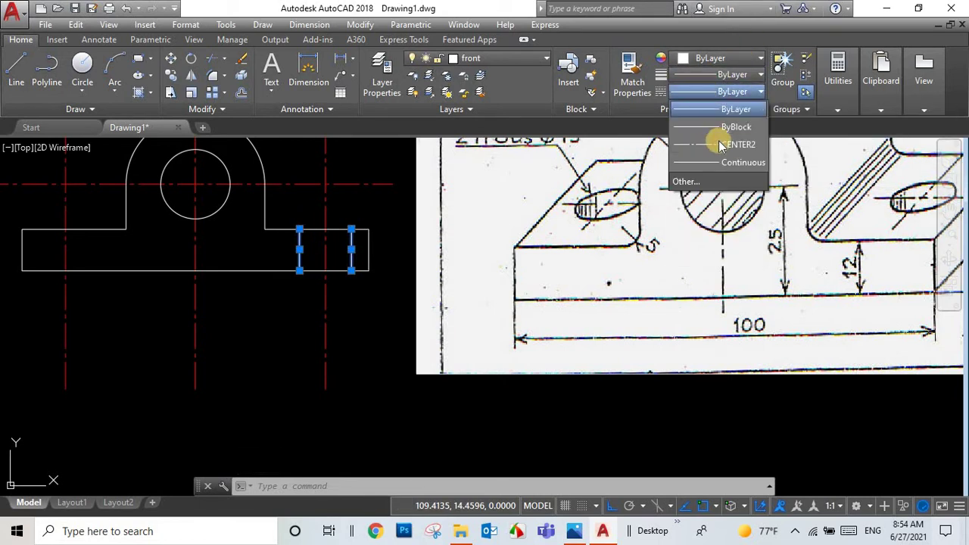
pyautogui.click(685, 180)
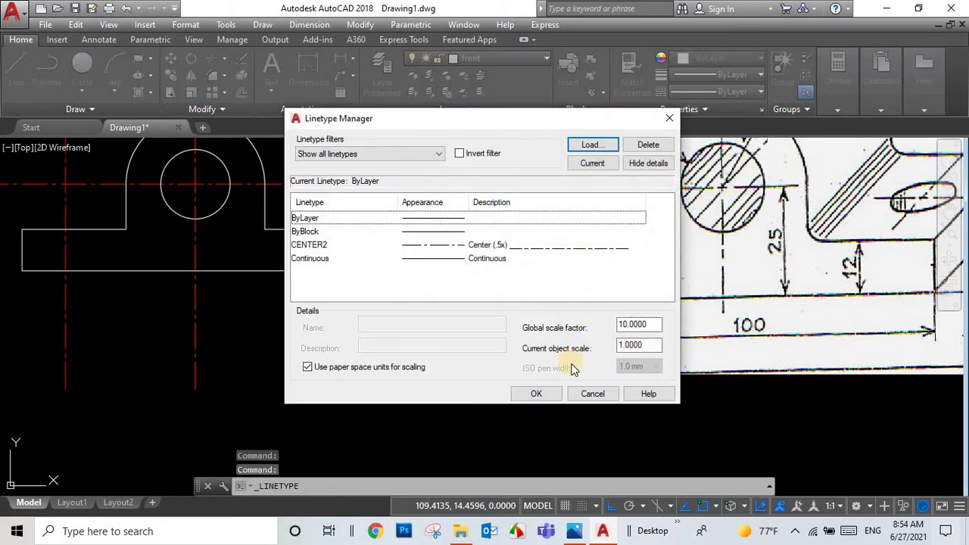
pyautogui.click(591, 144)
pyautogui.click(397, 267)
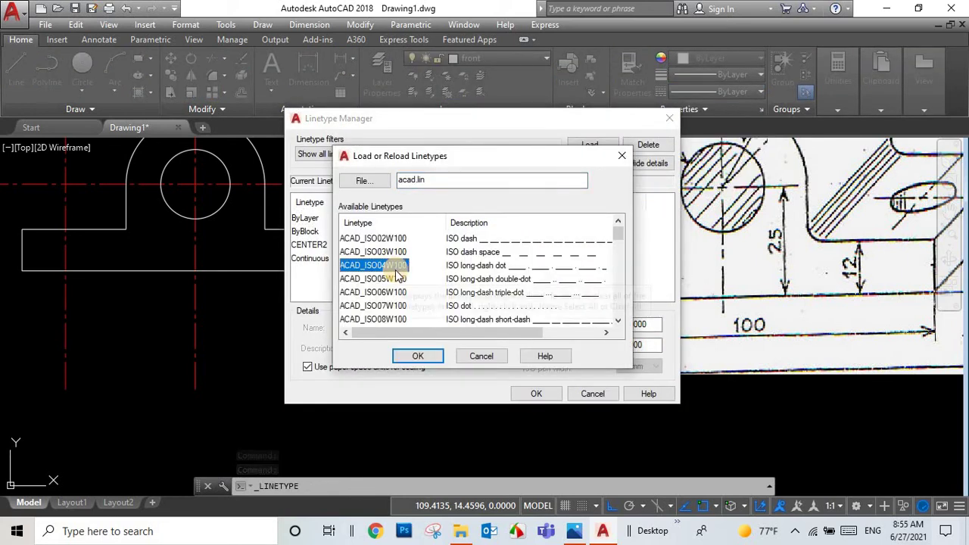
pyautogui.scroll(-7, 399, 276)
pyautogui.click(356, 279)
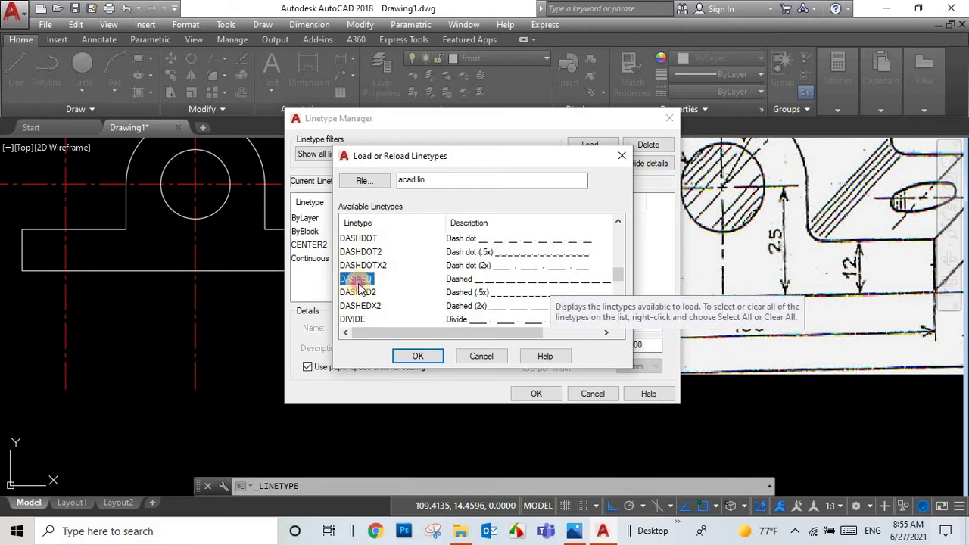
pyautogui.doubleClick(357, 280)
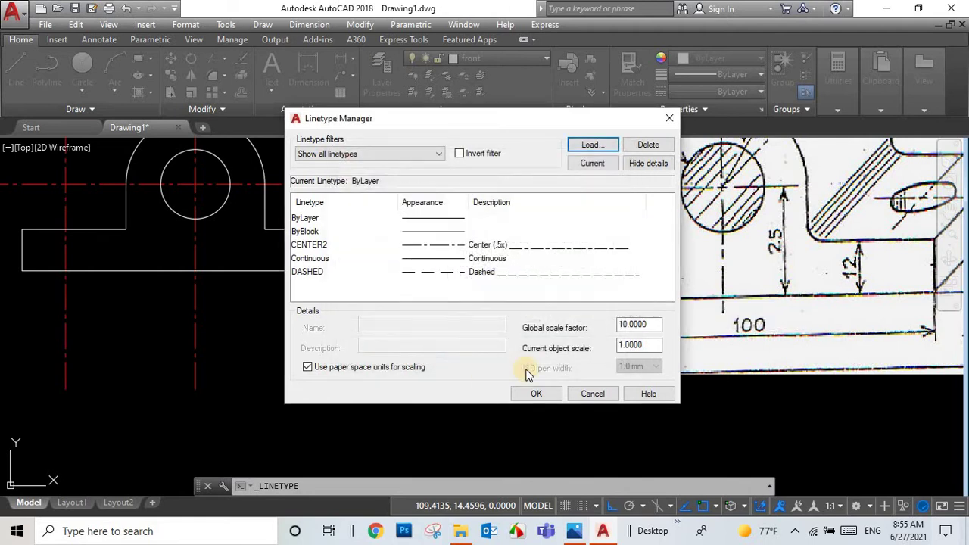
pyautogui.click(308, 273)
pyautogui.click(530, 394)
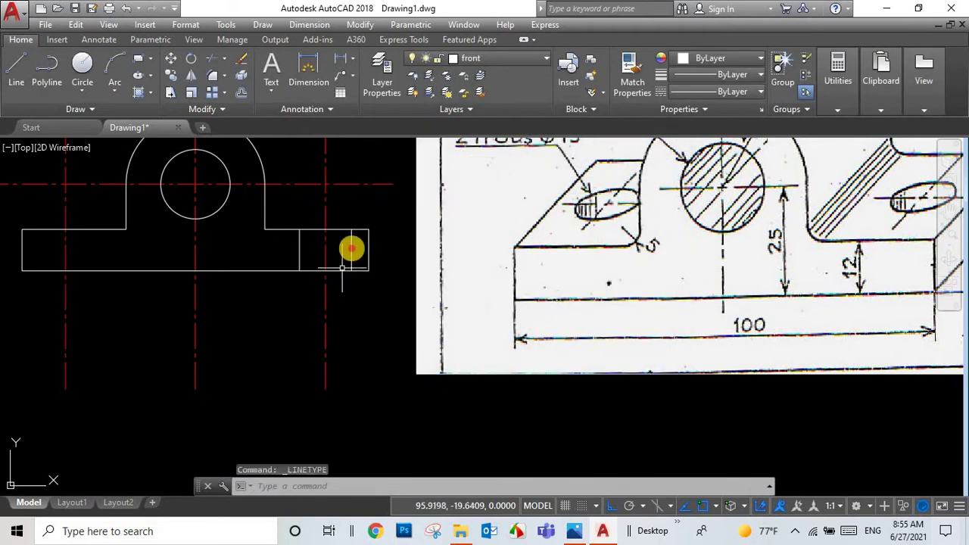
# - Give the right hole's two edge lines the DASHED linetype
pyautogui.click(352, 250)
pyautogui.click(299, 250)
pyautogui.click(732, 91)
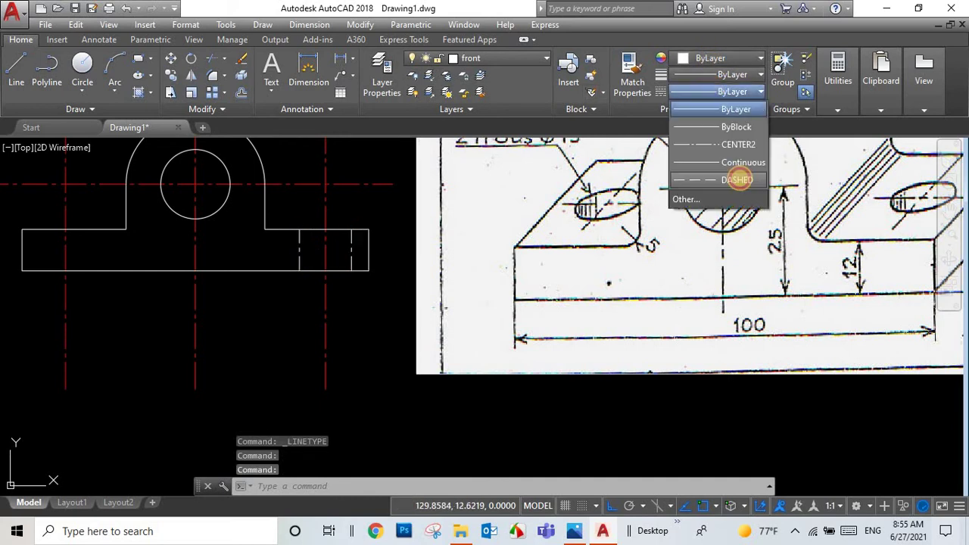
pyautogui.click(737, 180)
pyautogui.press('Escape')
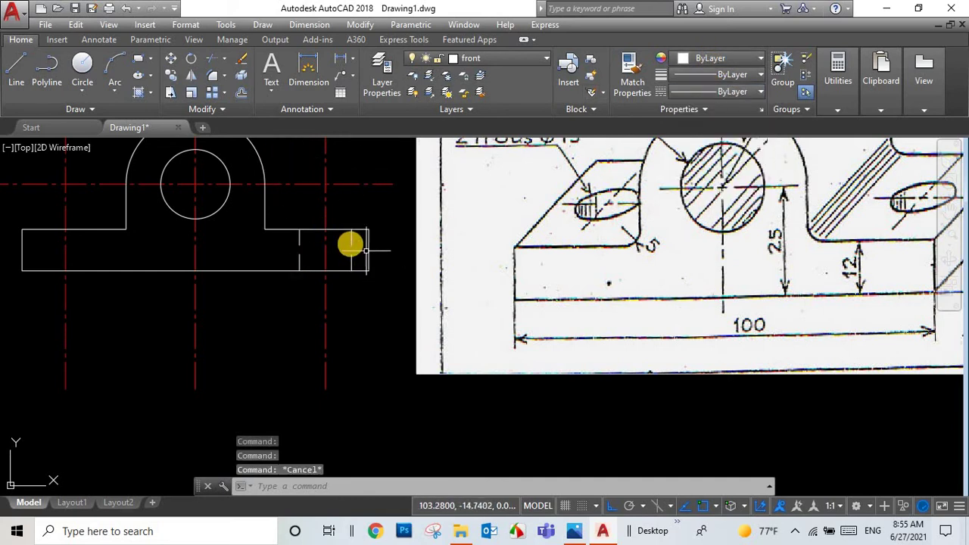
# - Colour the two dashed hole edge lines yellow
pyautogui.click(351, 246)
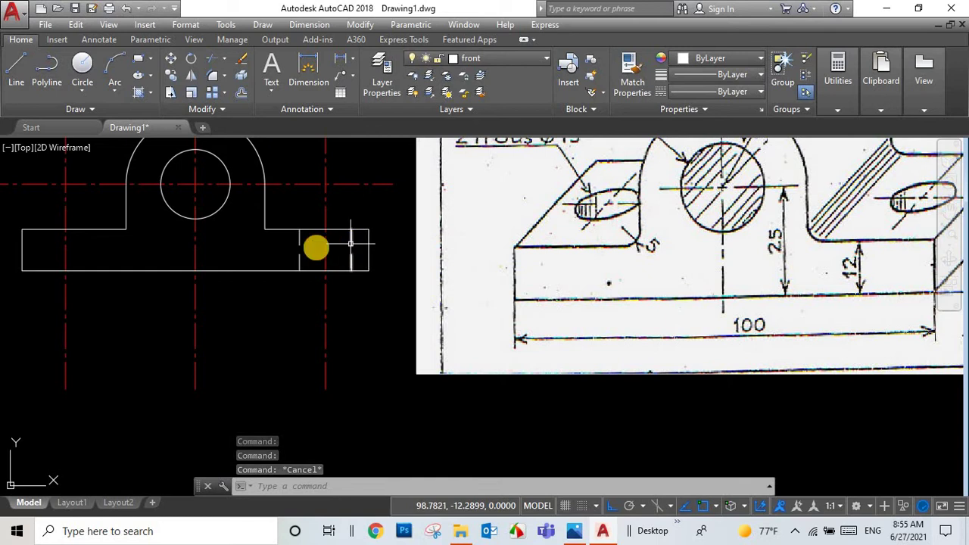
pyautogui.click(299, 253)
pyautogui.click(719, 58)
pyautogui.click(707, 67)
pyautogui.press('Escape')
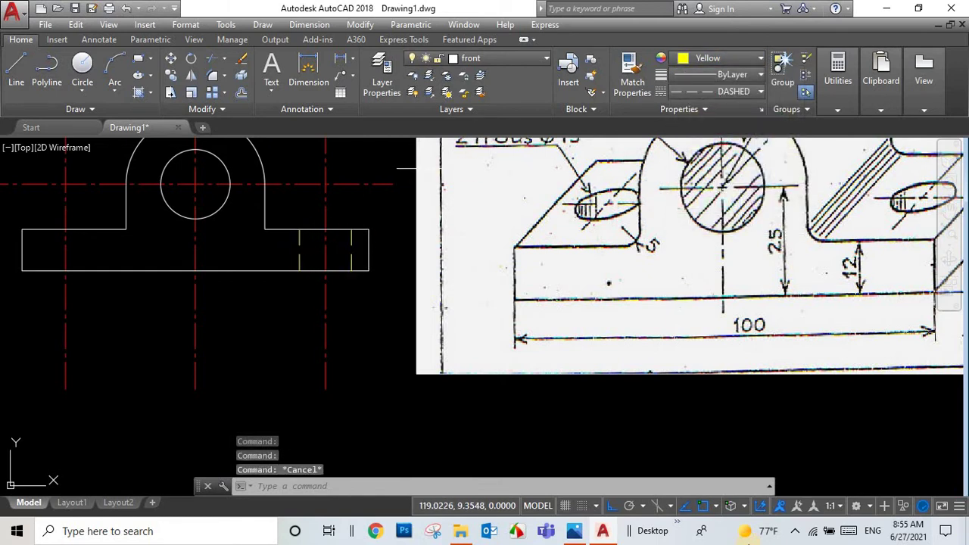
pyautogui.press('Escape')
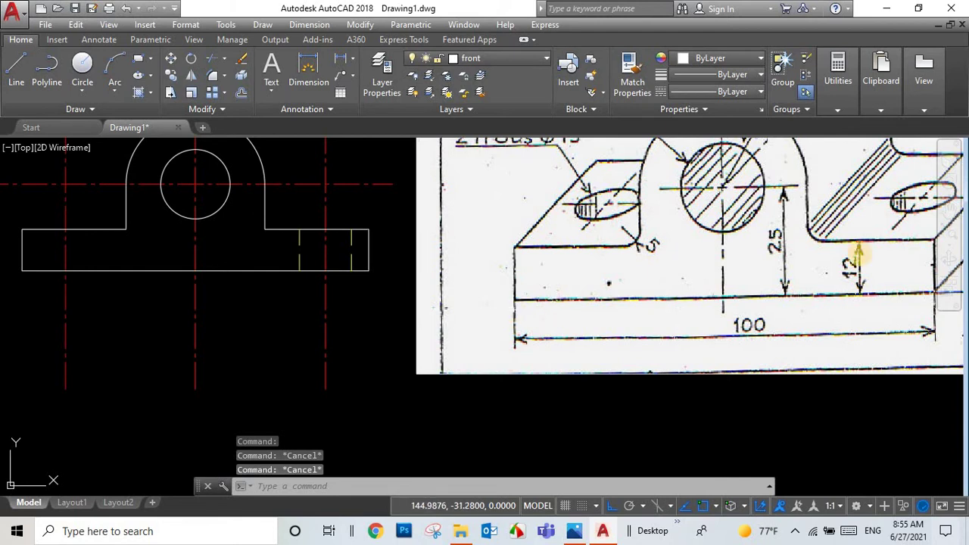
# - Set the Global linetype scale factor to 15 via Format > Linetype
pyautogui.click(186, 24)
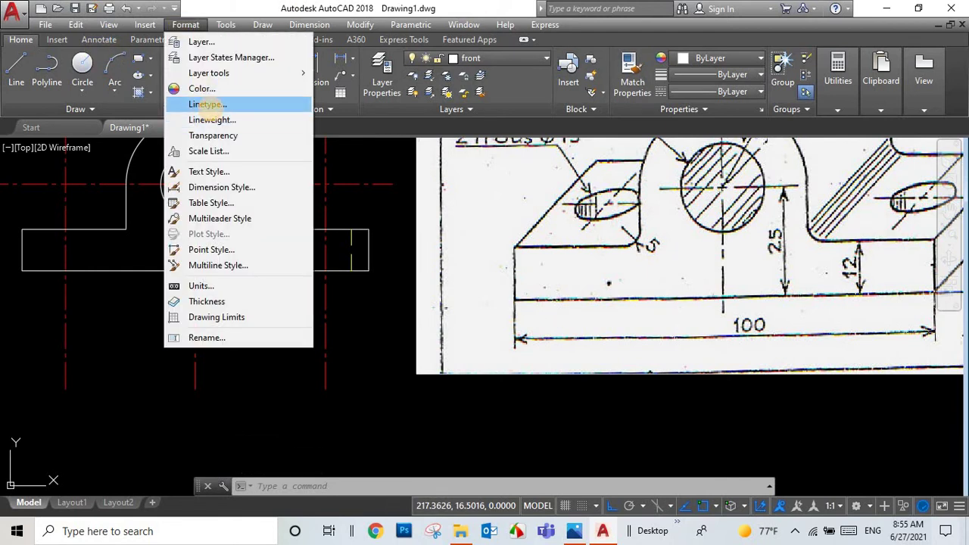
pyautogui.click(216, 99)
pyautogui.click(649, 322)
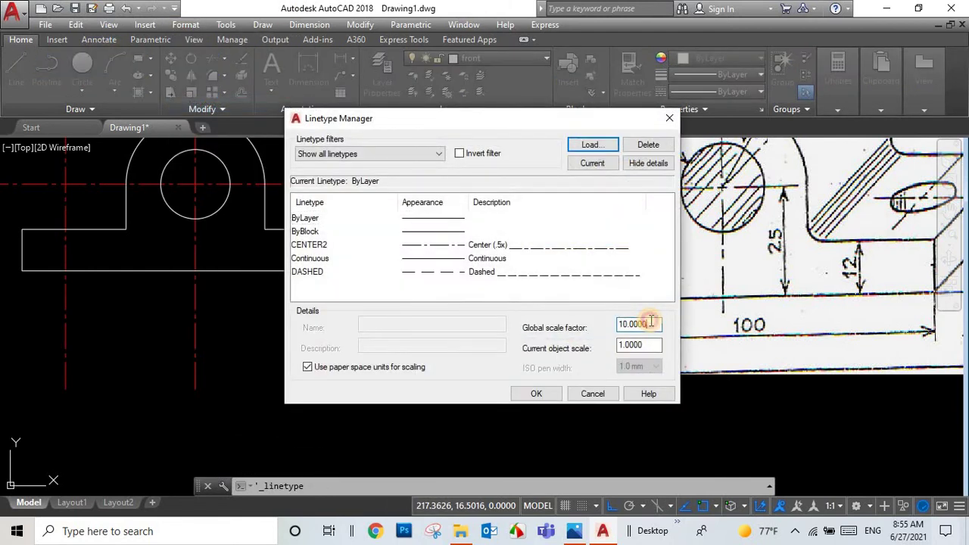
pyautogui.click(532, 395)
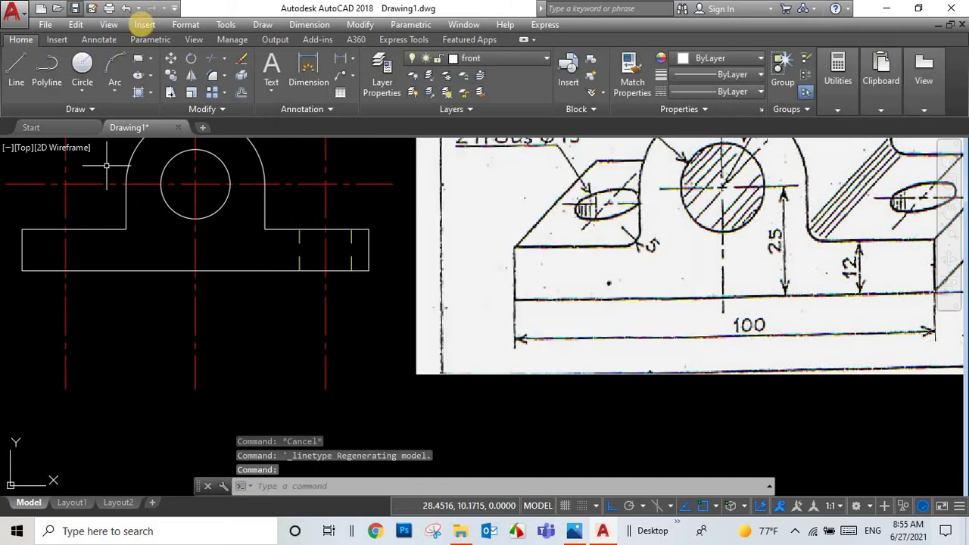
pyautogui.click(186, 24)
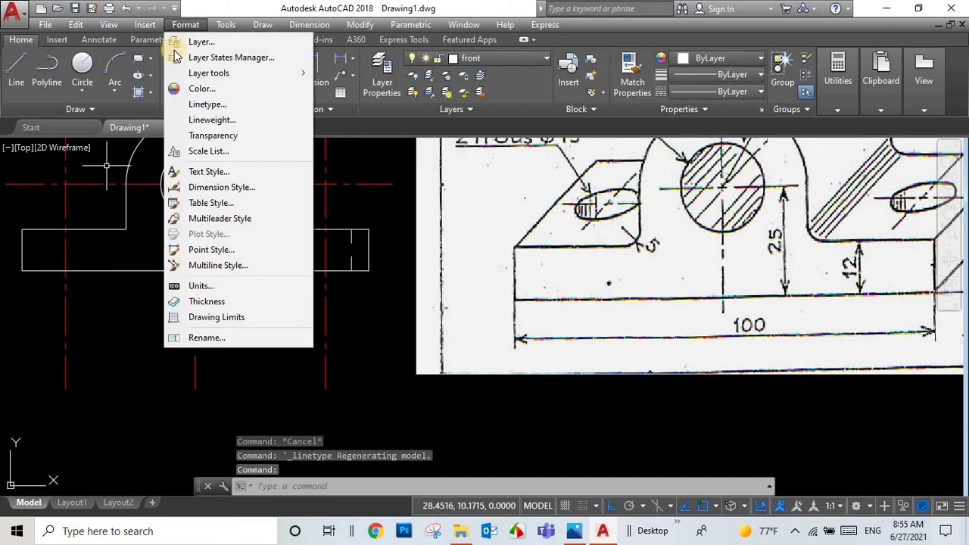
pyautogui.click(206, 103)
pyautogui.click(629, 326)
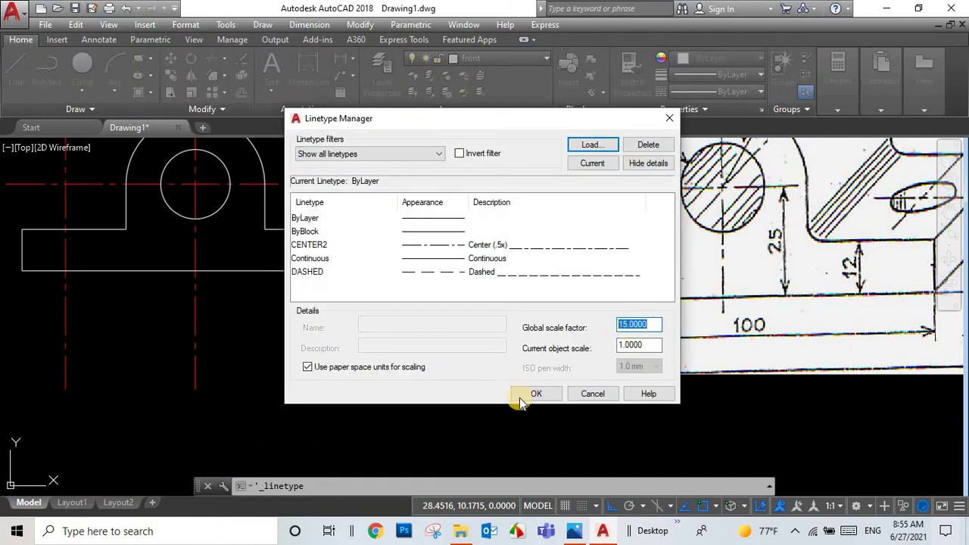
pyautogui.click(555, 393)
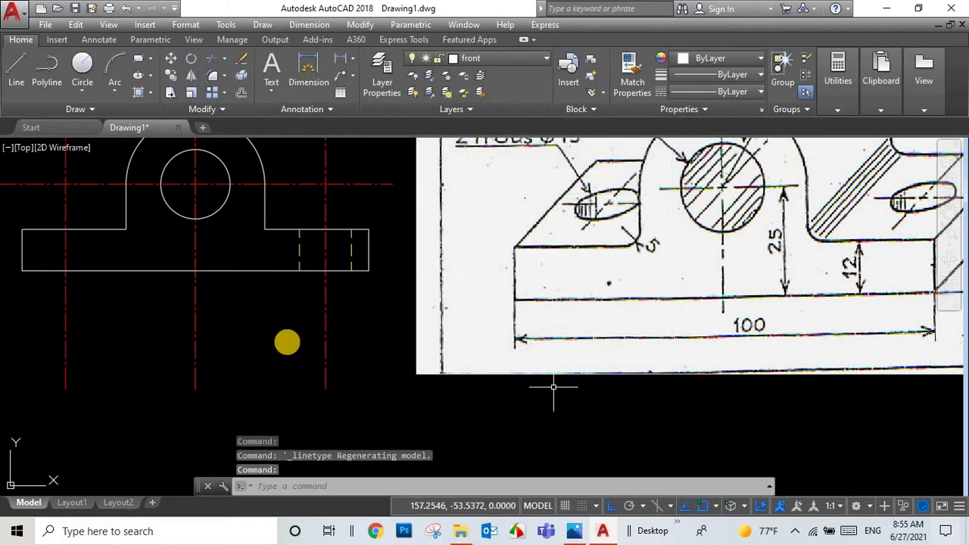
pyautogui.scroll(3, 228, 219)
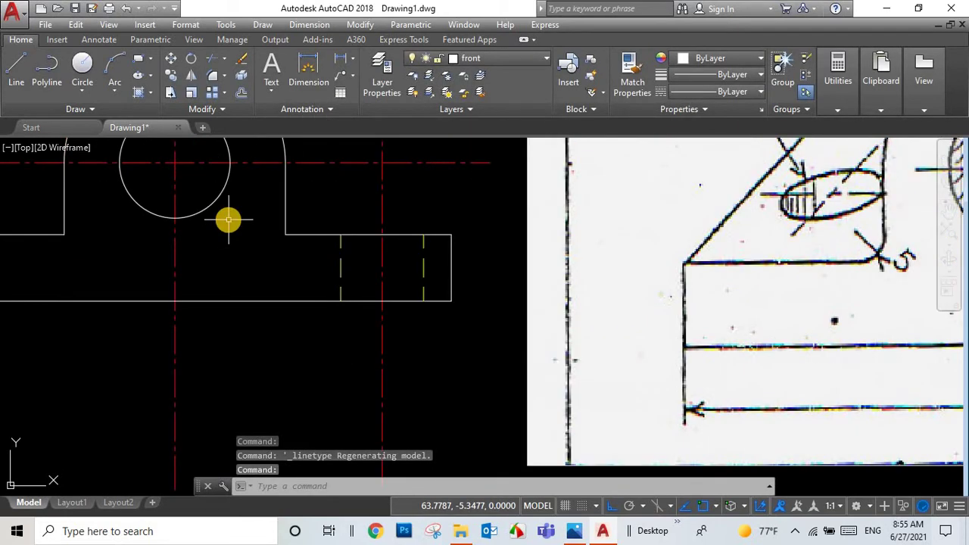
pyautogui.scroll(-3, 186, 252)
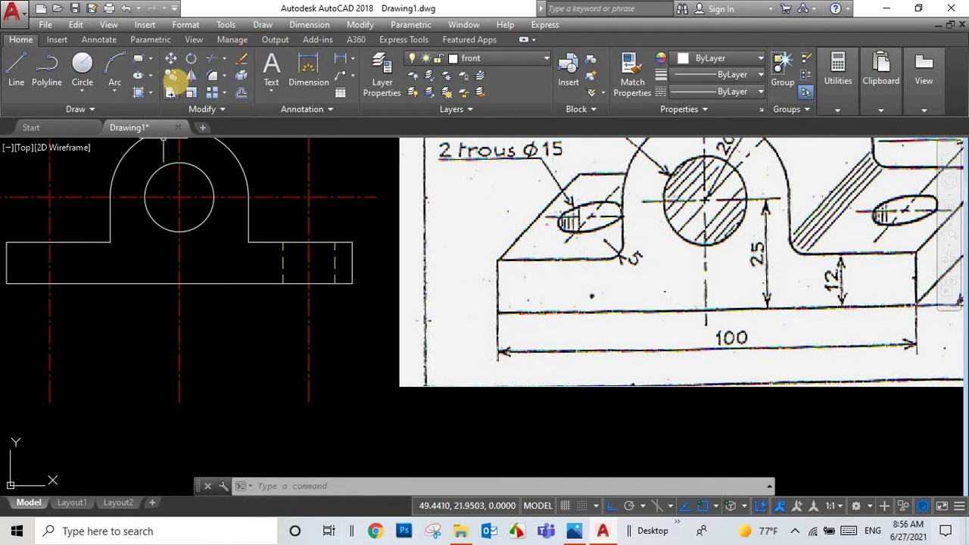
# - Copy the two dashed hidden lines to the left hole position on the base
pyautogui.click(170, 75)
pyautogui.click(282, 268)
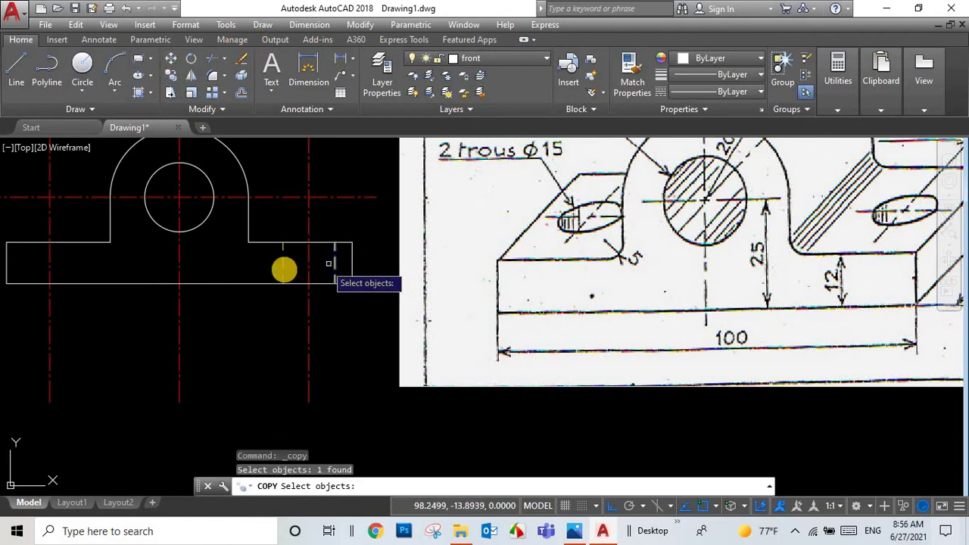
pyautogui.click(282, 269)
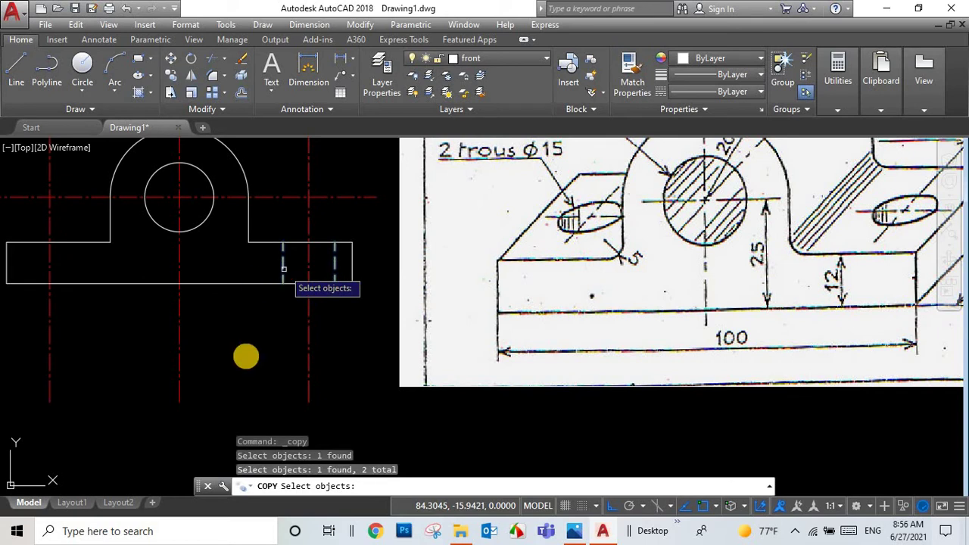
pyautogui.press('Return')
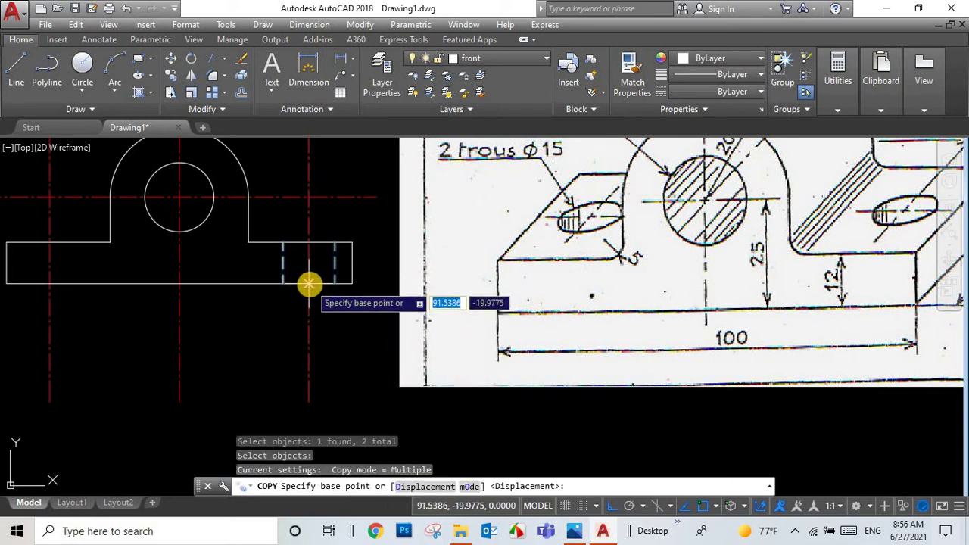
pyautogui.click(308, 284)
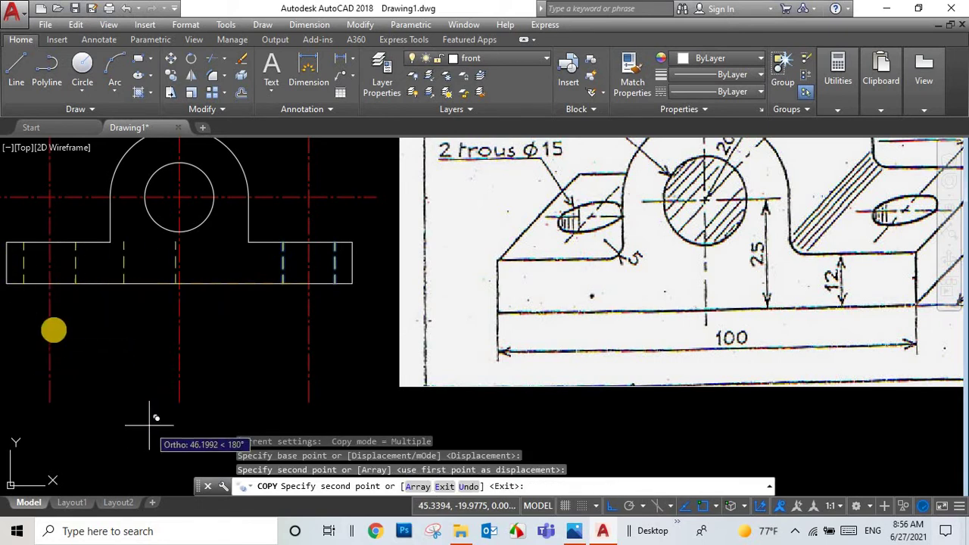
pyautogui.press('Escape')
# - Zoom in and out to review the front view with both holes
pyautogui.scroll(-4, 53, 317)
pyautogui.scroll(-4, 53, 316)
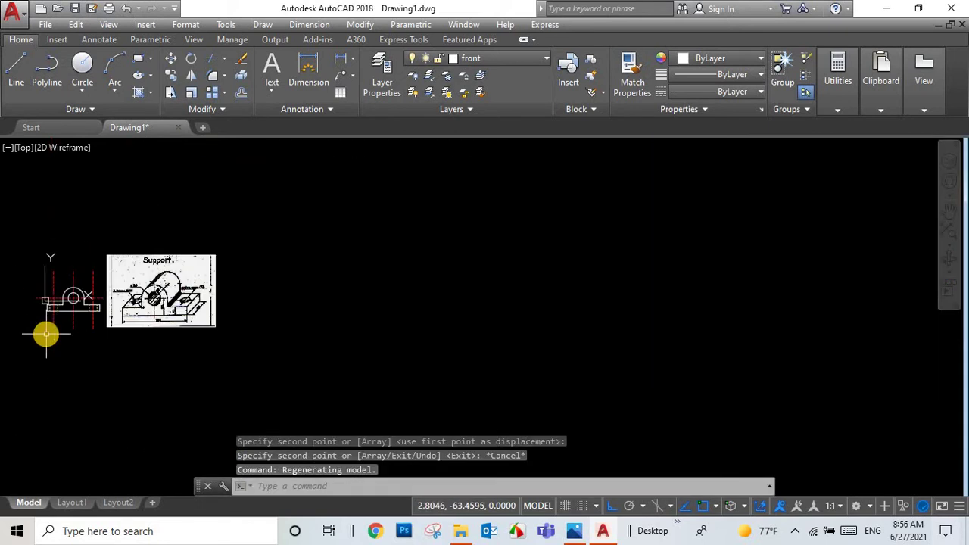
pyautogui.scroll(4, 46, 334)
pyautogui.scroll(2, 45, 334)
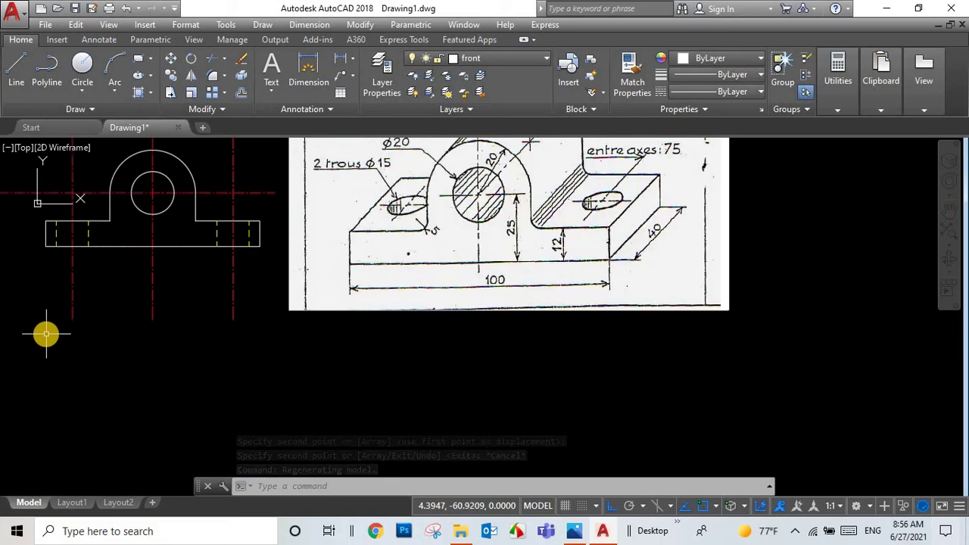
pyautogui.scroll(-2, 45, 333)
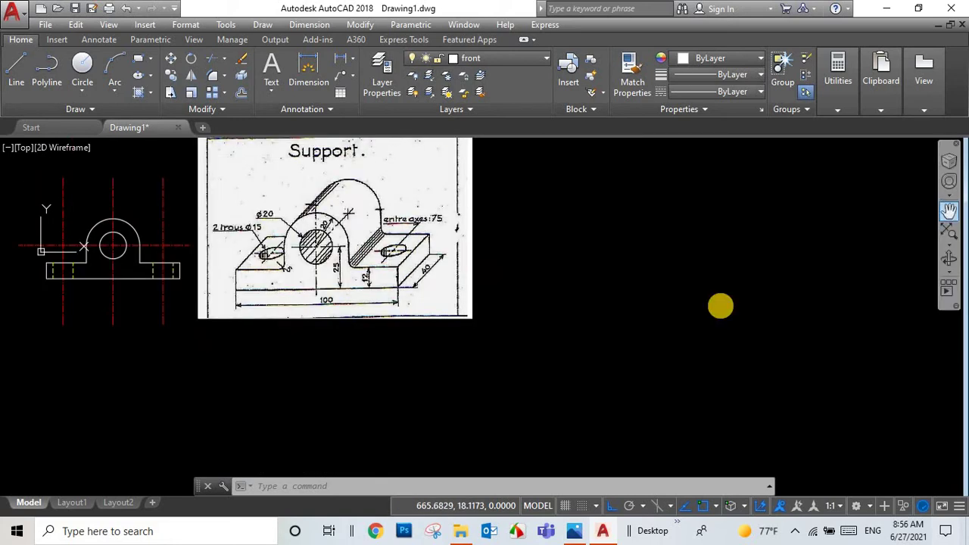
pyautogui.scroll(2, 688, 302)
pyautogui.scroll(-3, 654, 302)
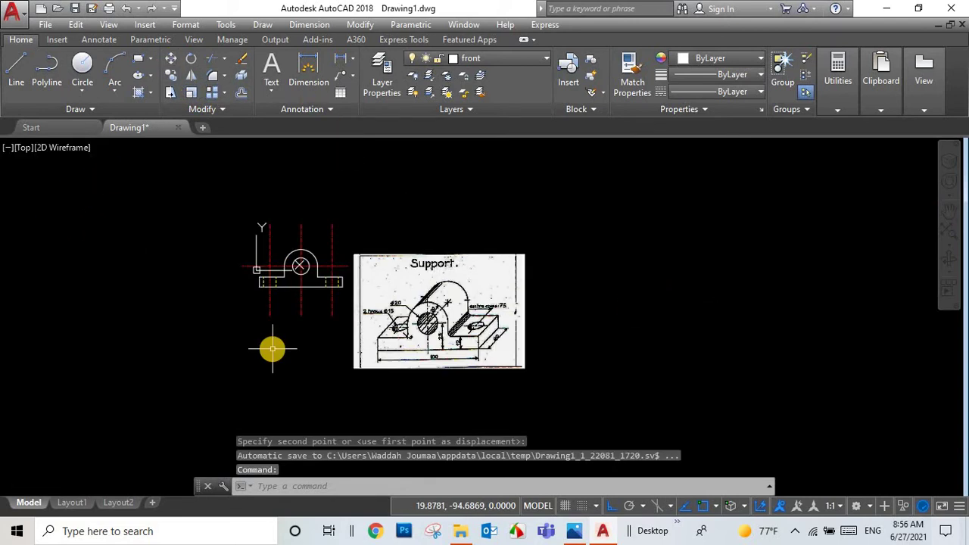
pyautogui.scroll(2, 272, 348)
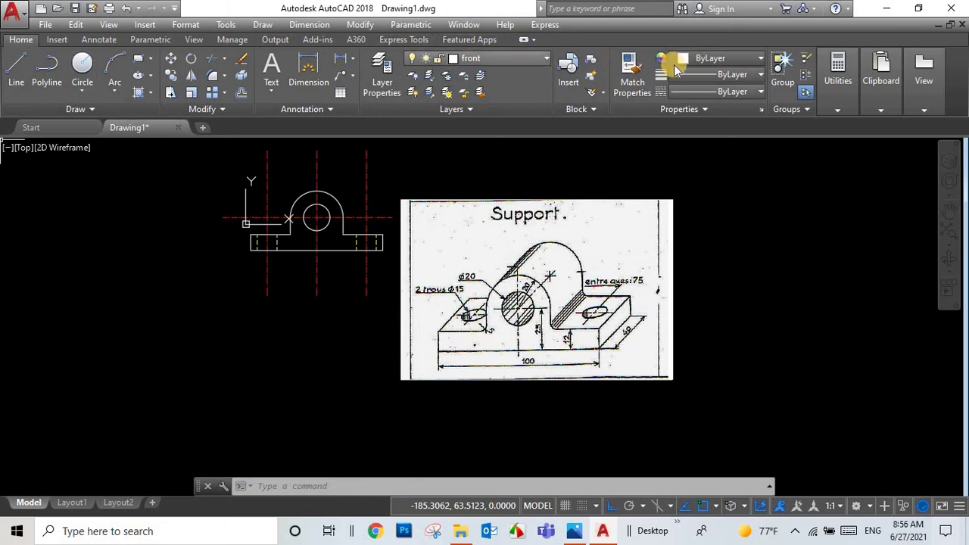
# - Make the Projection layer blue in the Layer Properties Manager and adjust its linetype
pyautogui.click(378, 65)
pyautogui.click(319, 163)
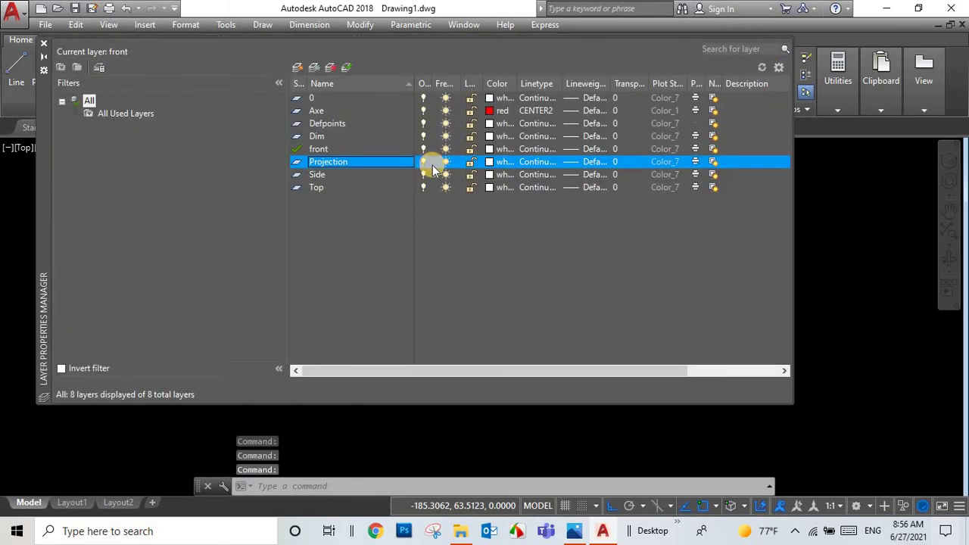
pyautogui.click(498, 161)
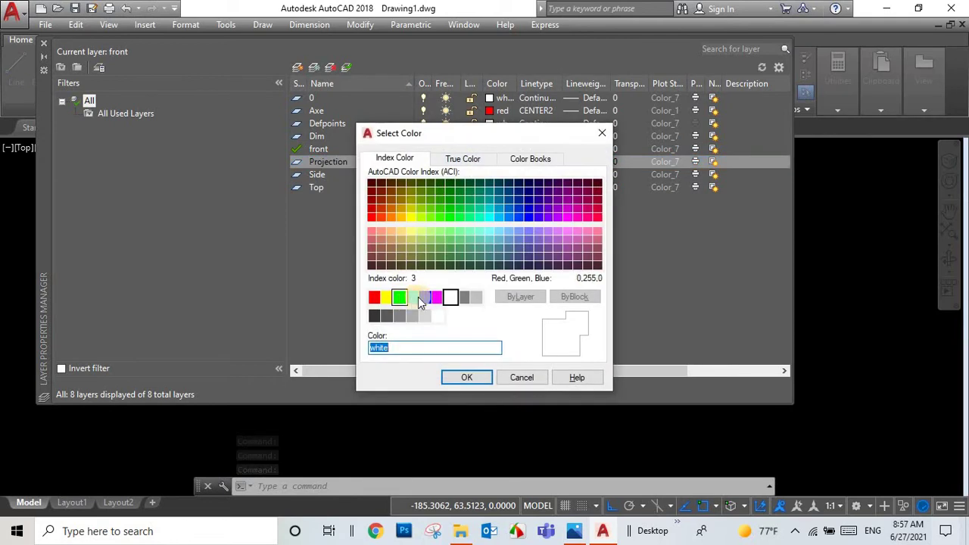
pyautogui.click(423, 298)
pyautogui.click(466, 377)
pyautogui.click(528, 162)
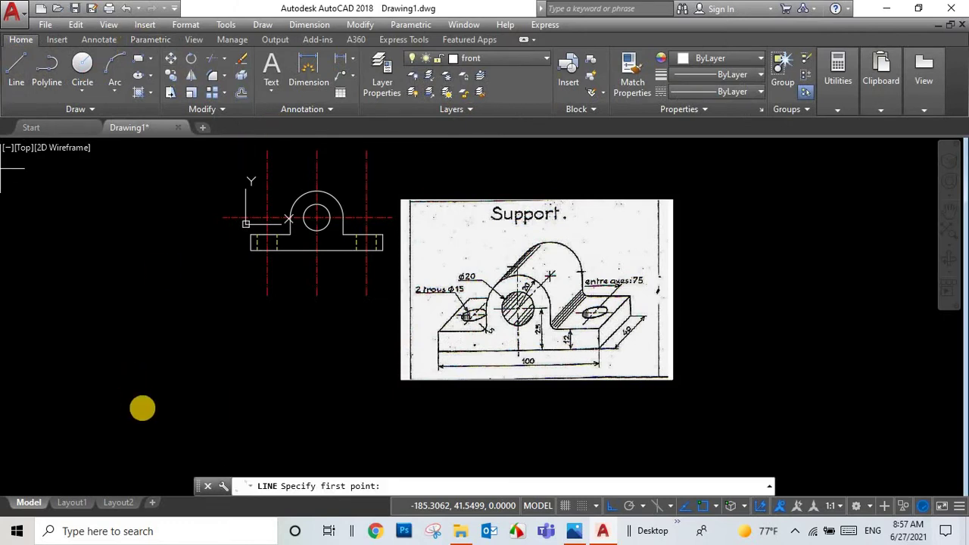
# - Make Projection current and drop a projection line from the base's lower-left corner
pyautogui.click(250, 249)
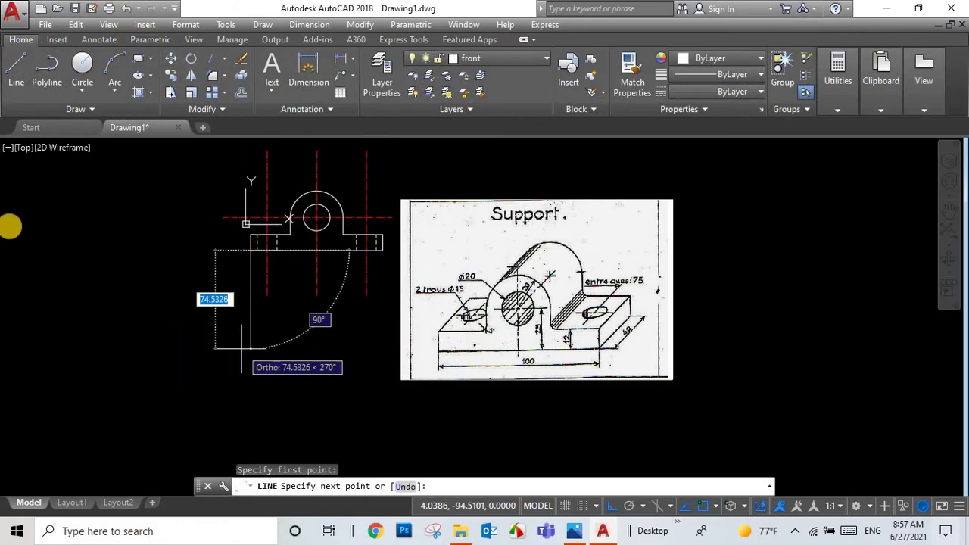
pyautogui.press('Escape')
pyautogui.click(476, 58)
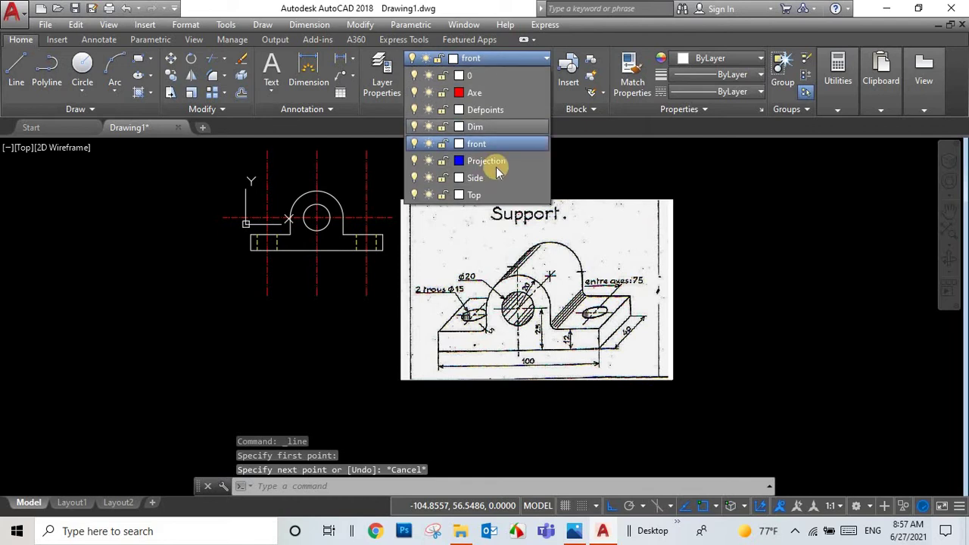
pyautogui.click(492, 161)
pyautogui.press('Return')
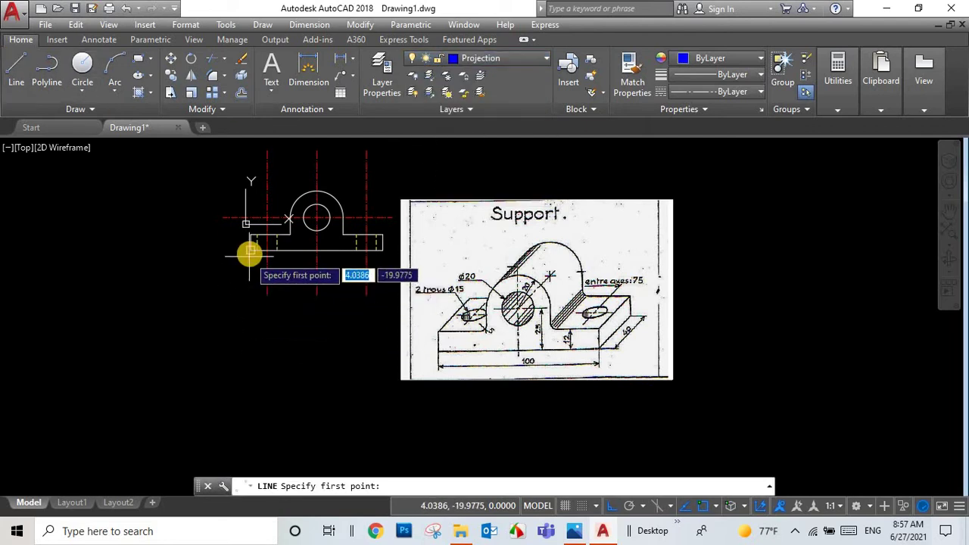
pyautogui.click(250, 250)
pyautogui.click(241, 339)
pyautogui.press('Escape')
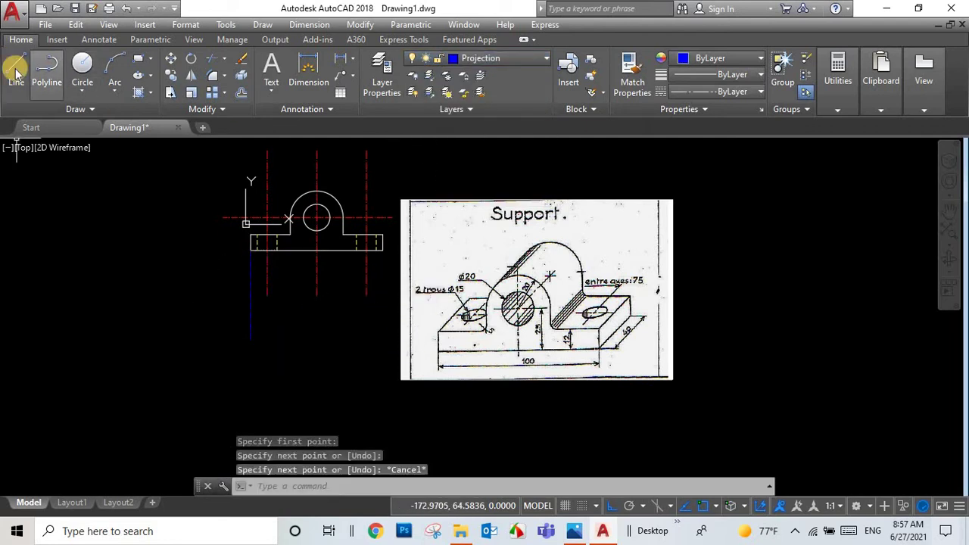
# - Drop a second projection line from the base's lower-right corner, then make Top current
pyautogui.press('Return')
pyautogui.click(383, 251)
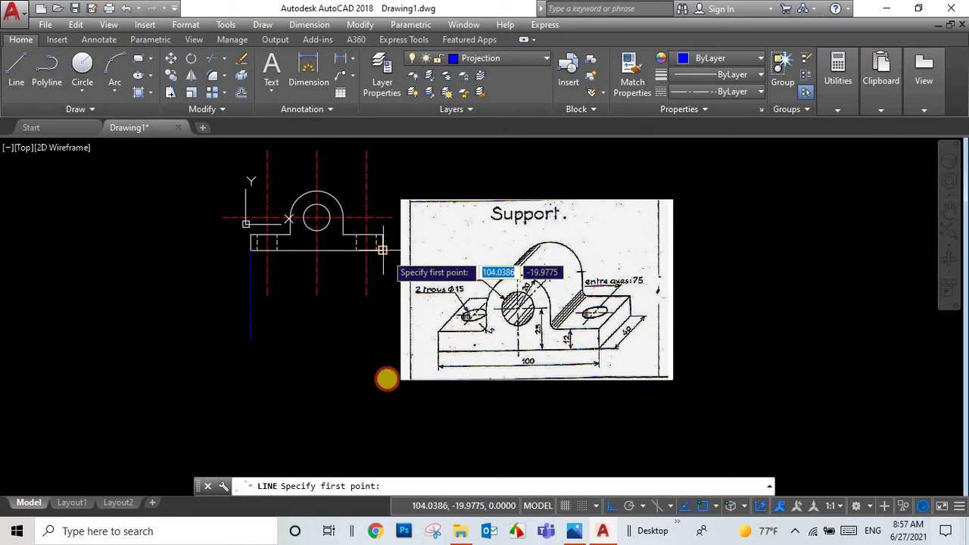
pyautogui.click(383, 381)
pyautogui.press('Escape')
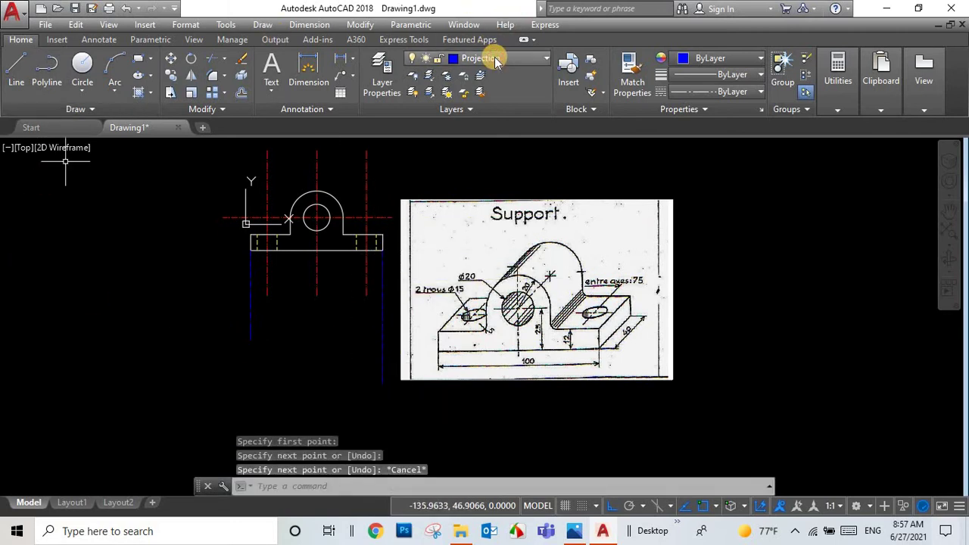
pyautogui.click(495, 59)
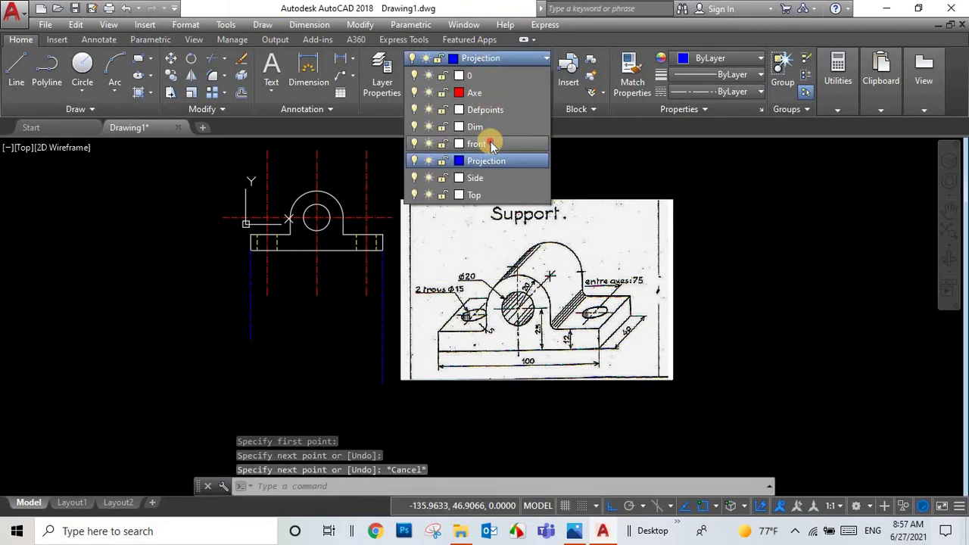
pyautogui.click(495, 191)
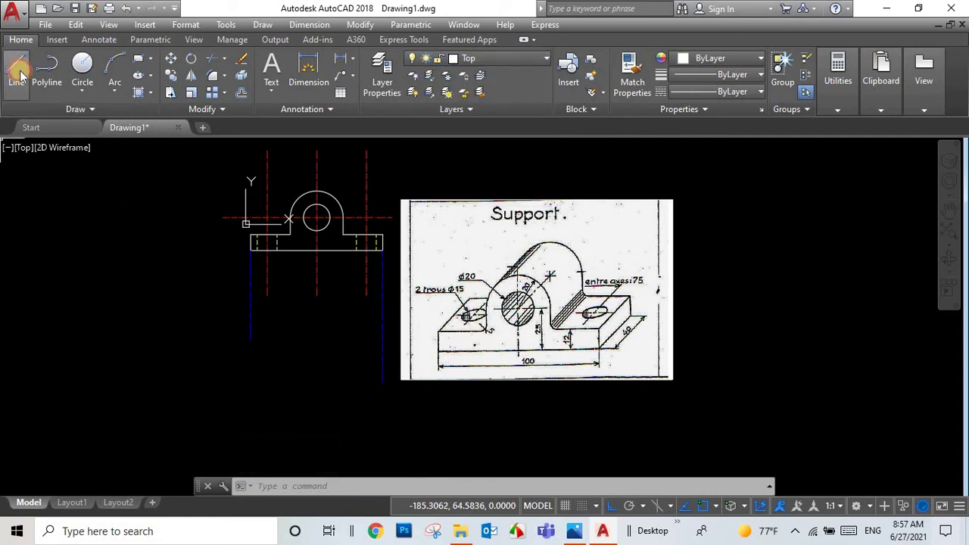
# - Draw the top view's 100-unit upper edge between the projection lines
pyautogui.click(17, 70)
pyautogui.click(251, 339)
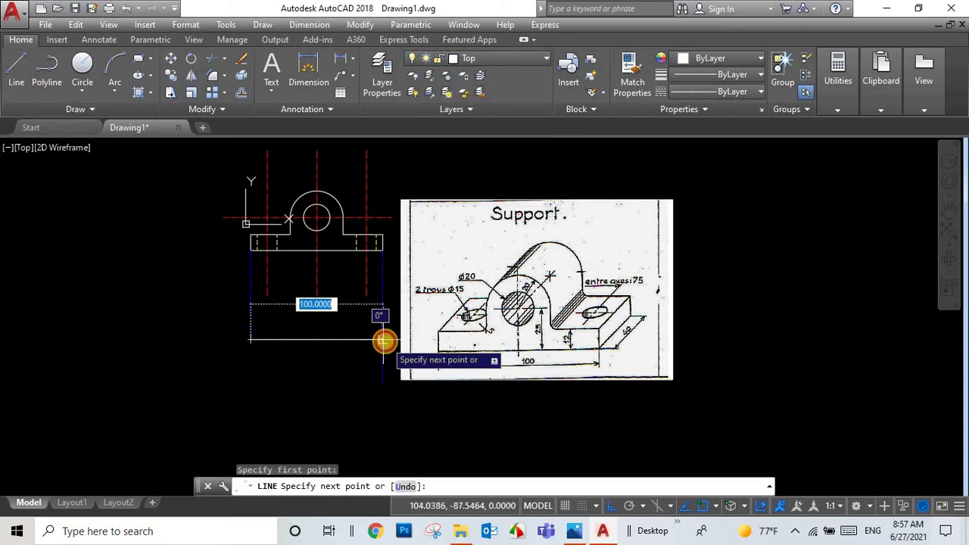
pyautogui.click(384, 340)
pyautogui.press('Escape')
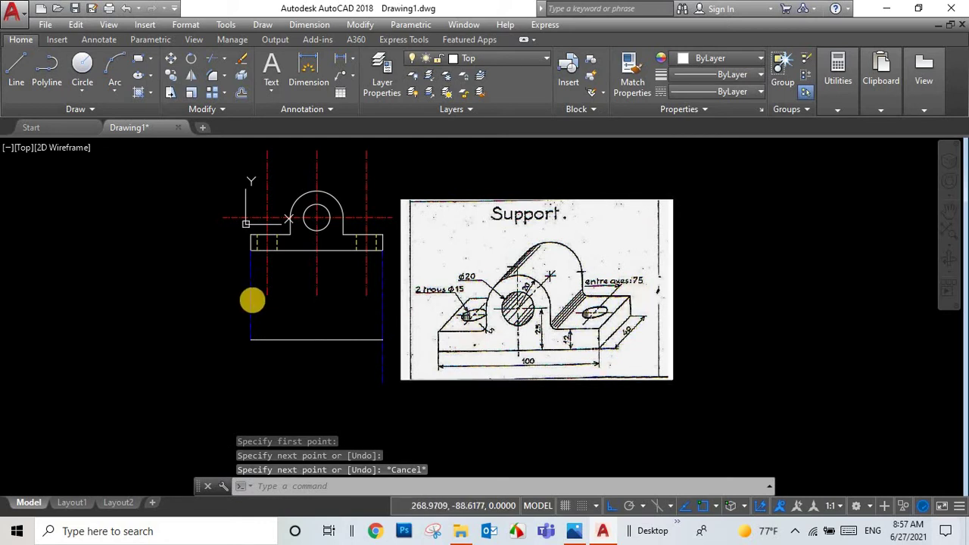
# - Close the rectangle with a 40 side down, a 100 bottom edge and a 40 side up
pyautogui.click(17, 70)
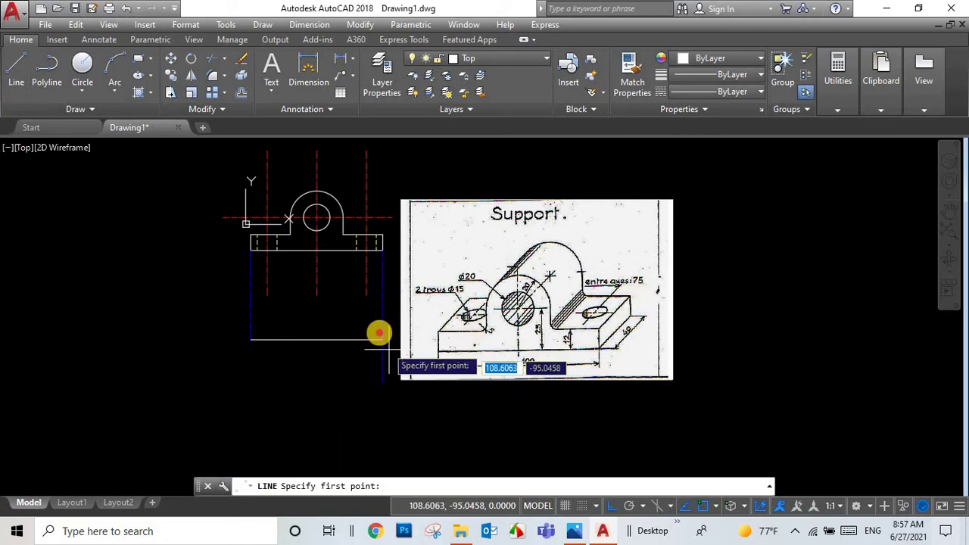
pyautogui.click(383, 341)
pyautogui.write('40')
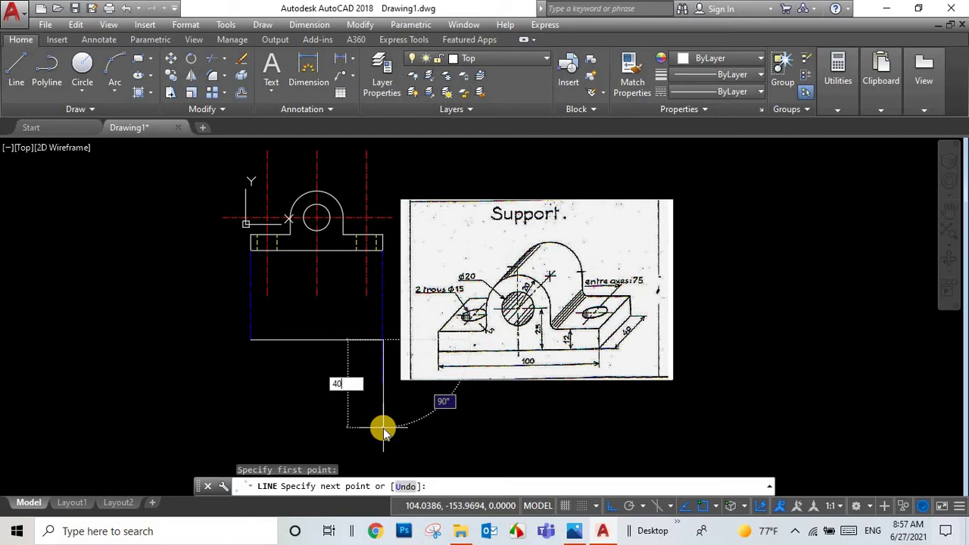
pyautogui.press('Return')
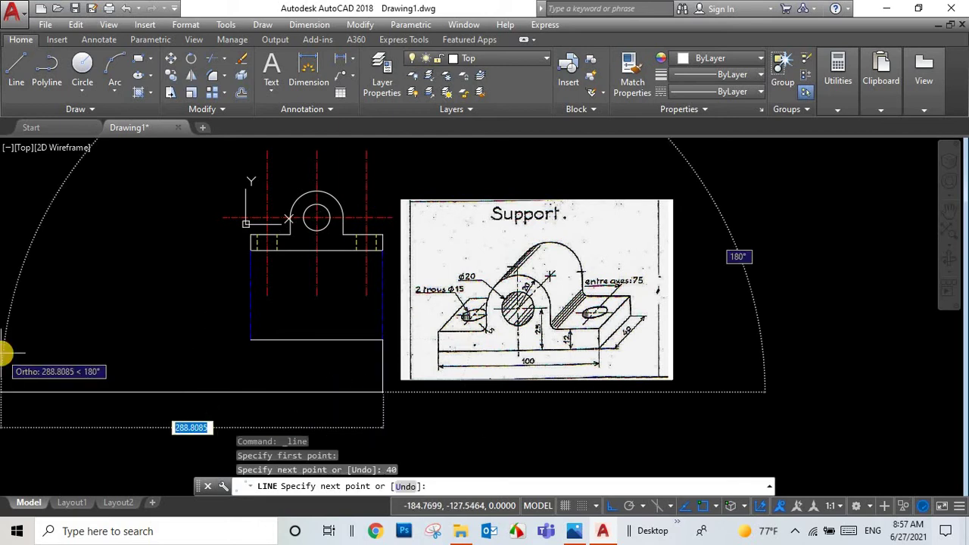
pyautogui.write('100')
pyautogui.press('Return')
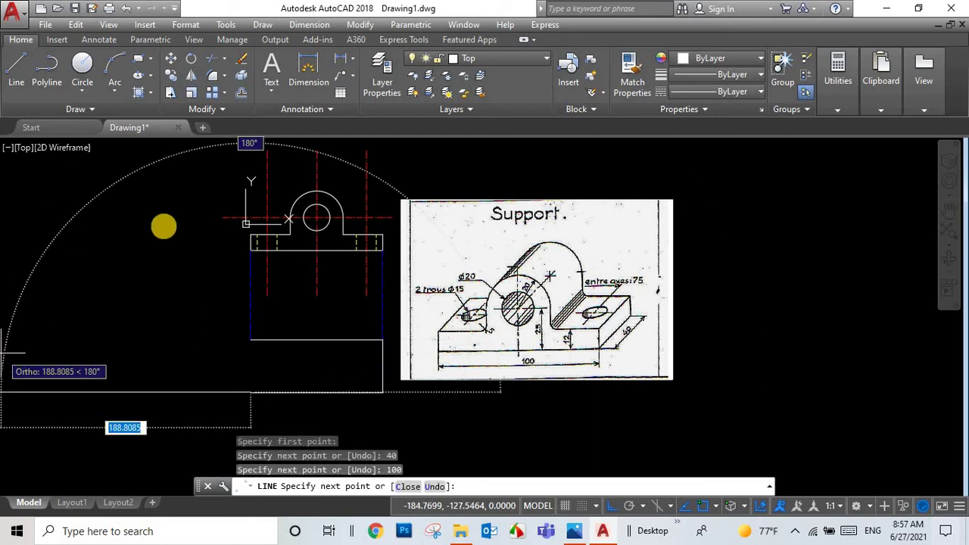
pyautogui.write('40')
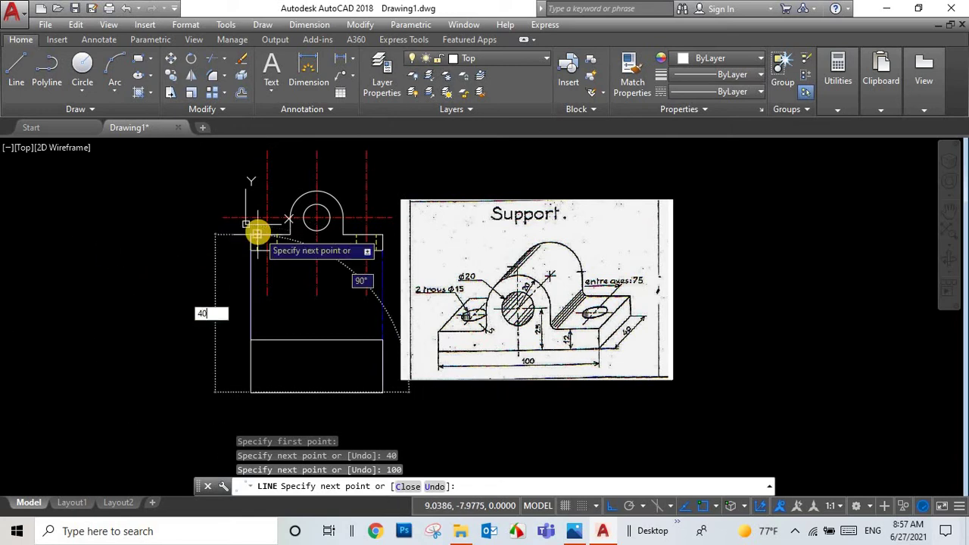
pyautogui.press('Return')
pyautogui.press('Escape')
pyautogui.scroll(-1, 220, 407)
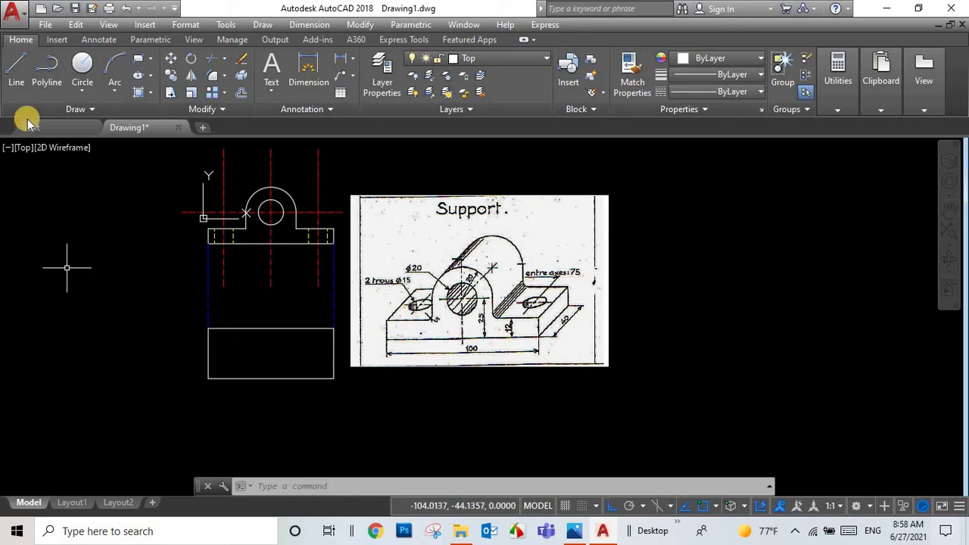
pyautogui.click(16, 72)
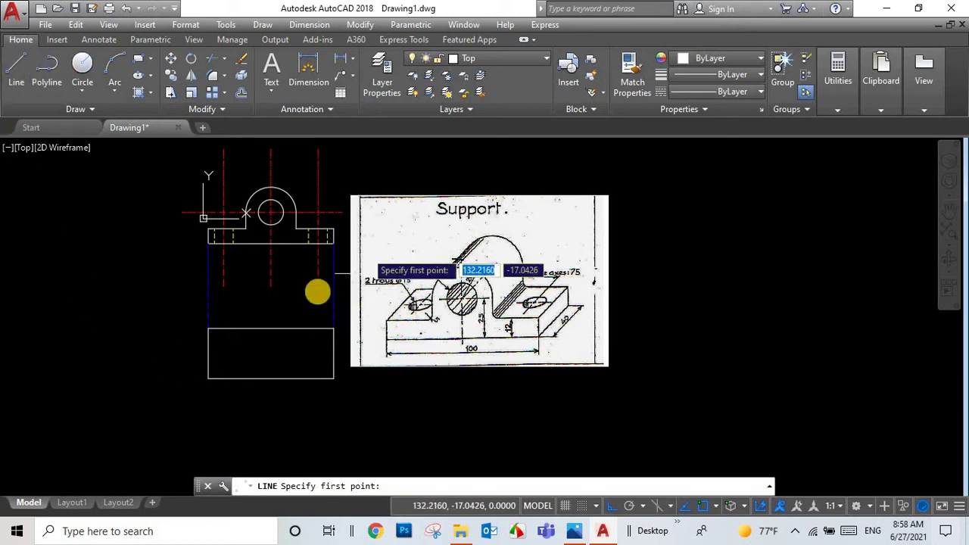
pyautogui.click(296, 227)
# - On the Projection layer, draw lines from the hole edges down to the top view
pyautogui.press('Escape')
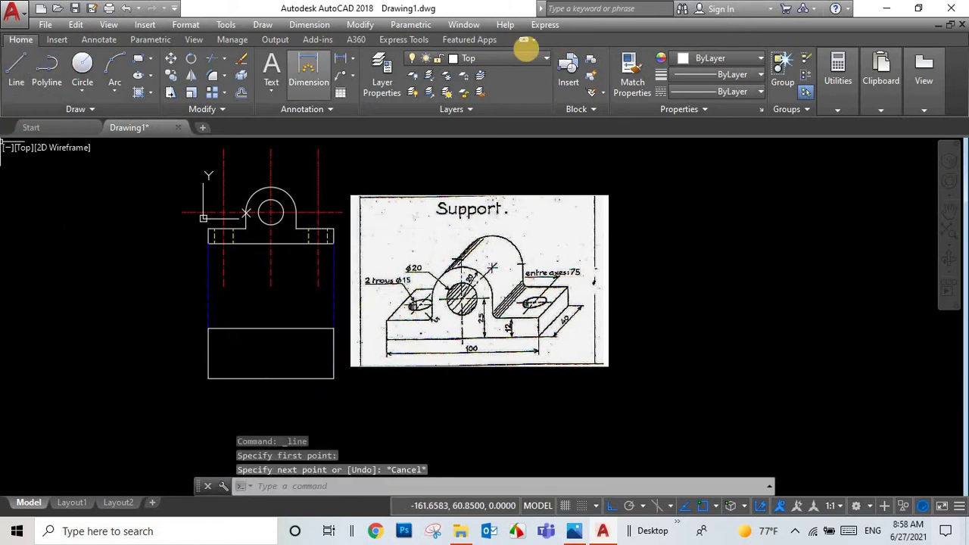
pyautogui.click(523, 59)
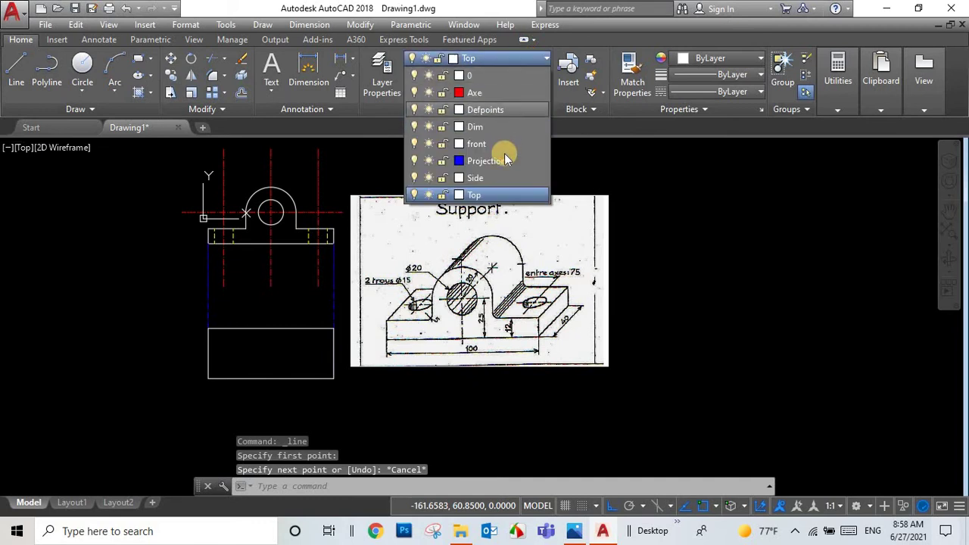
pyautogui.click(502, 168)
pyautogui.click(16, 72)
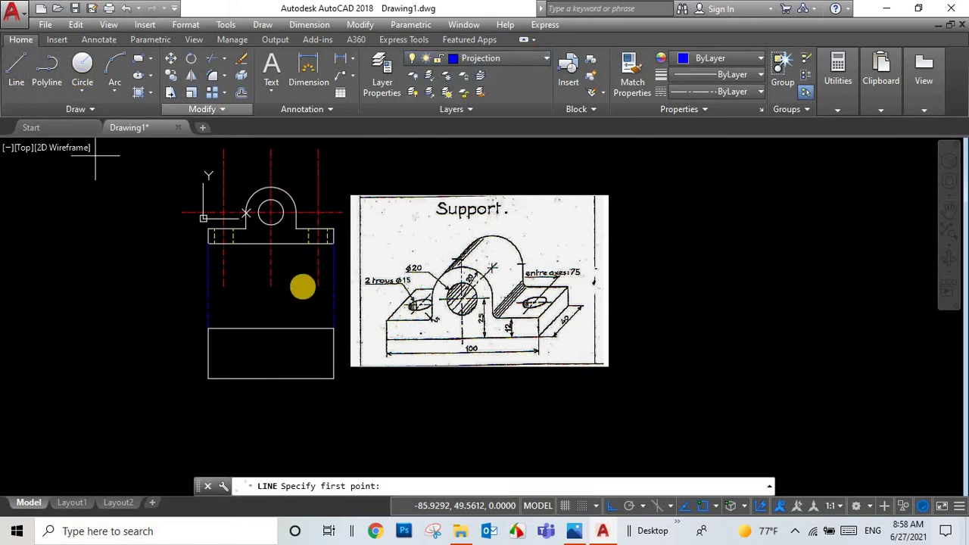
pyautogui.click(261, 227)
pyautogui.click(287, 324)
pyautogui.press('Escape')
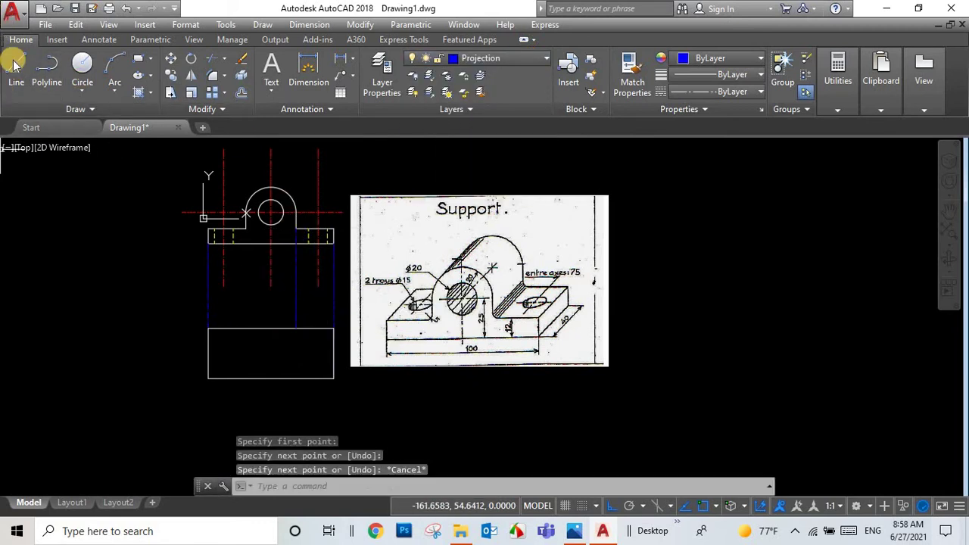
pyautogui.press('Return')
pyautogui.click(284, 317)
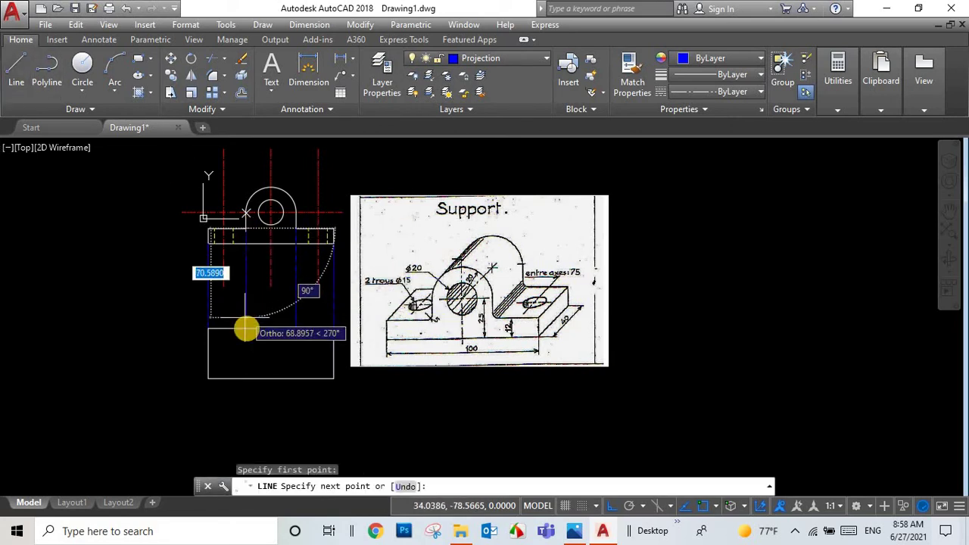
pyautogui.press('Escape')
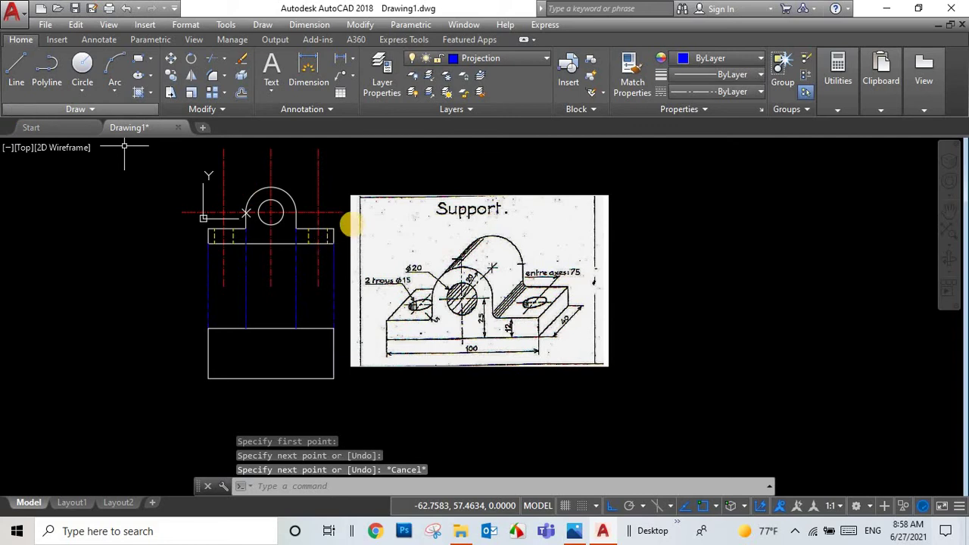
# - Stretch the right and left vertical centre axes down through the top view, then make Axe current
pyautogui.click(318, 186)
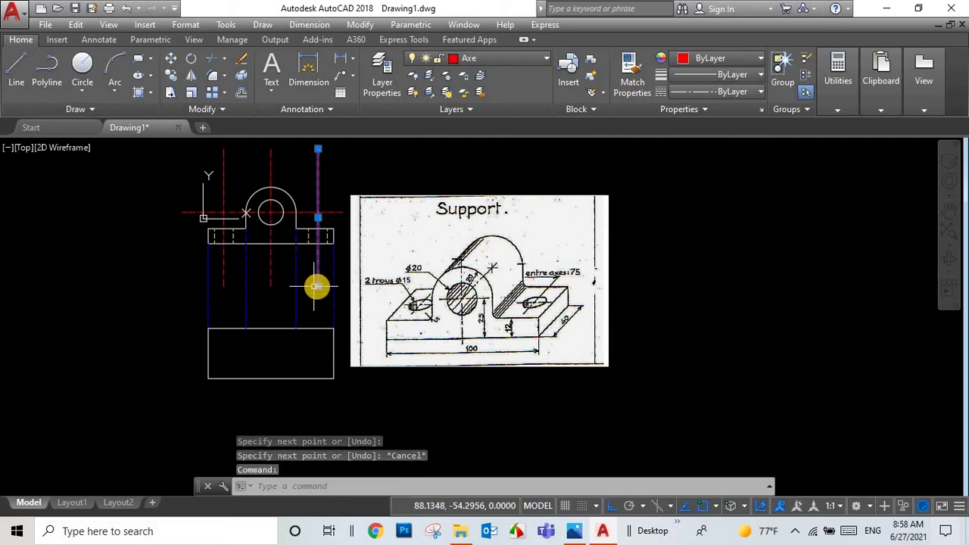
pyautogui.click(319, 286)
pyautogui.click(319, 420)
pyautogui.press('Escape')
pyautogui.click(213, 258)
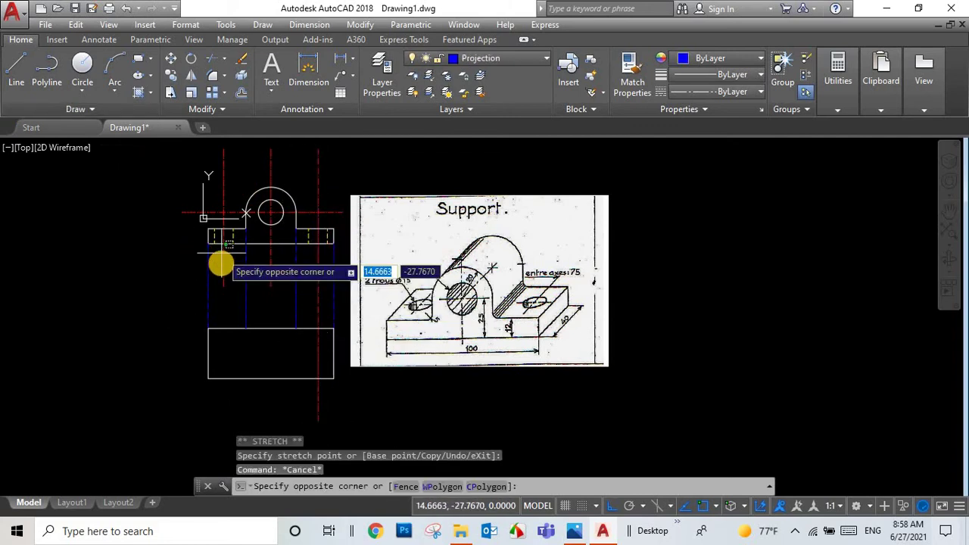
pyautogui.click(223, 264)
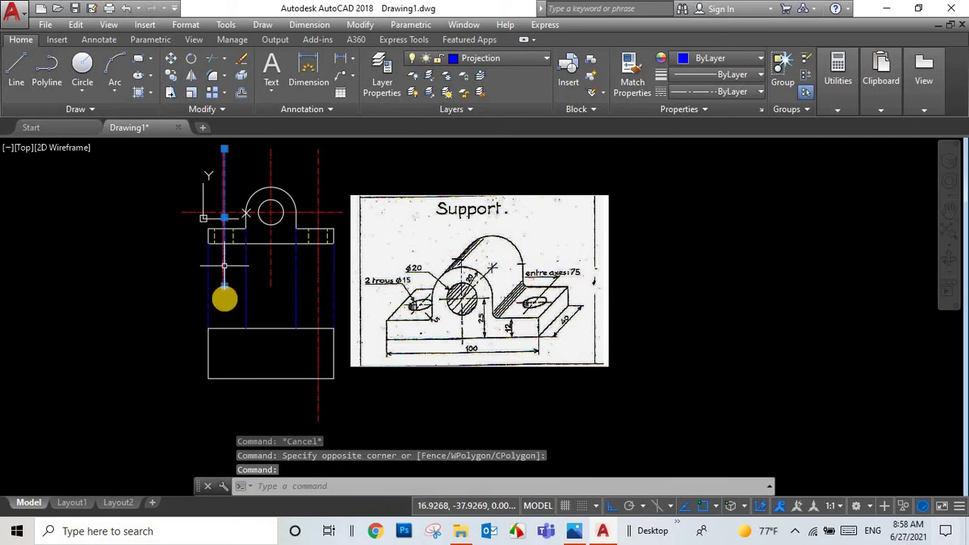
pyautogui.click(224, 286)
pyautogui.click(227, 402)
pyautogui.press('Escape')
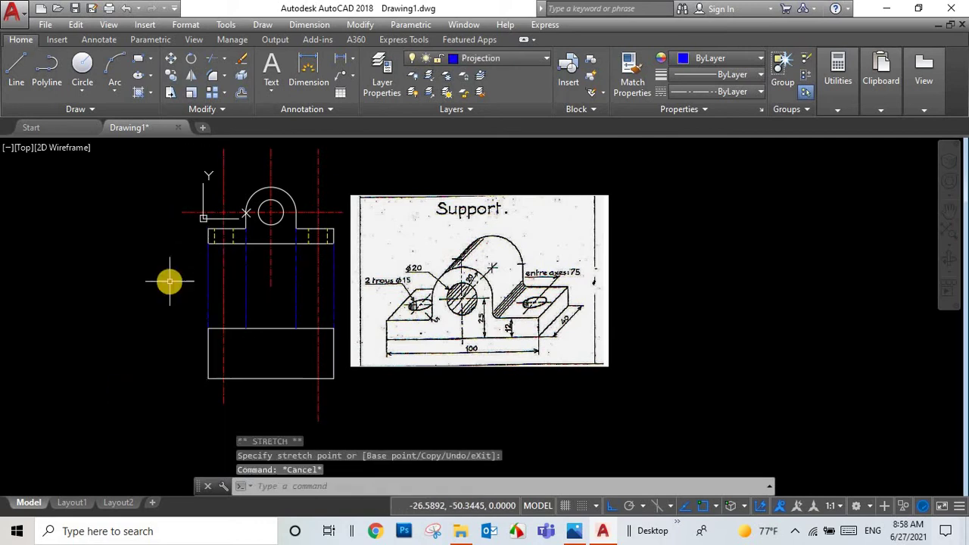
pyautogui.click(18, 68)
pyautogui.click(464, 60)
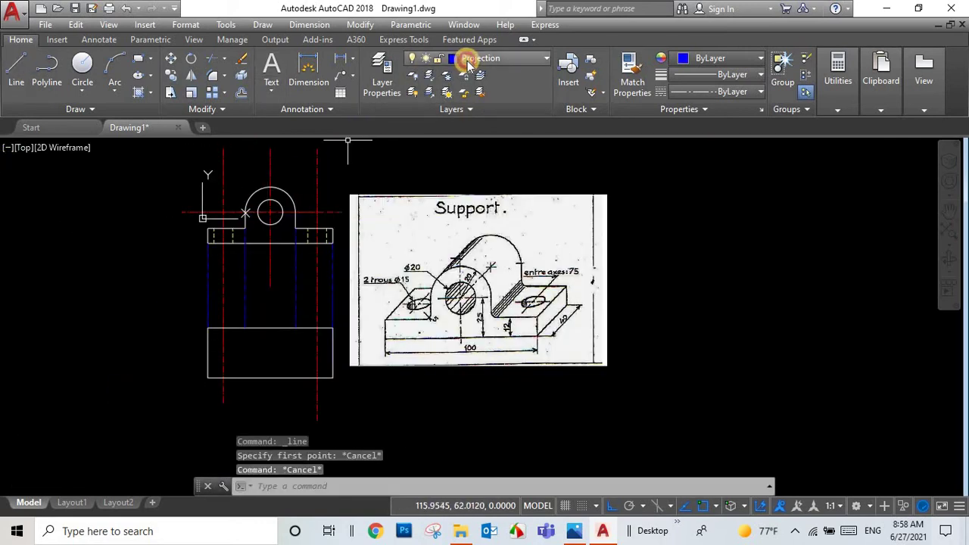
pyautogui.click(448, 94)
# - Draw a horizontal centre axis across the top view through both hole axes
pyautogui.click(16, 69)
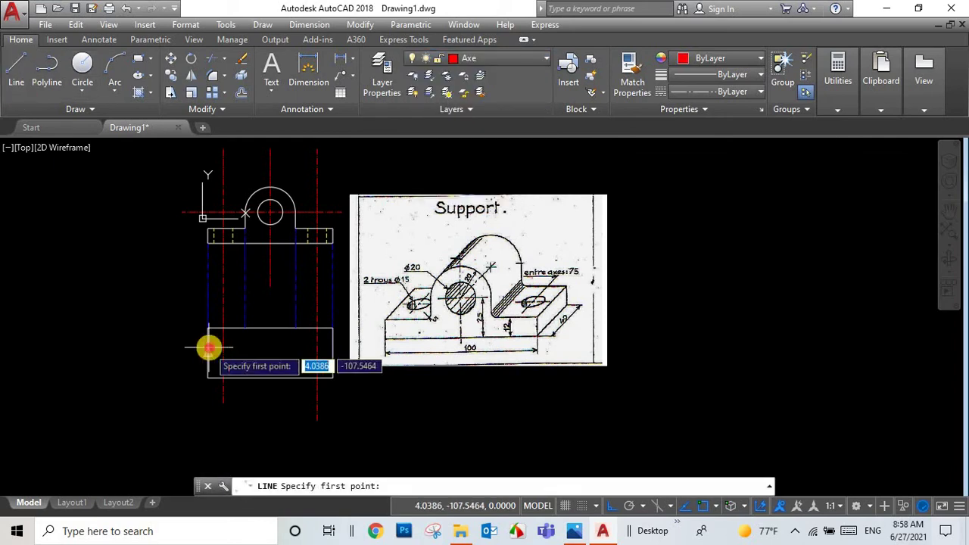
pyautogui.click(208, 352)
pyautogui.click(392, 352)
pyautogui.press('Escape')
pyautogui.click(300, 351)
pyautogui.press('Escape')
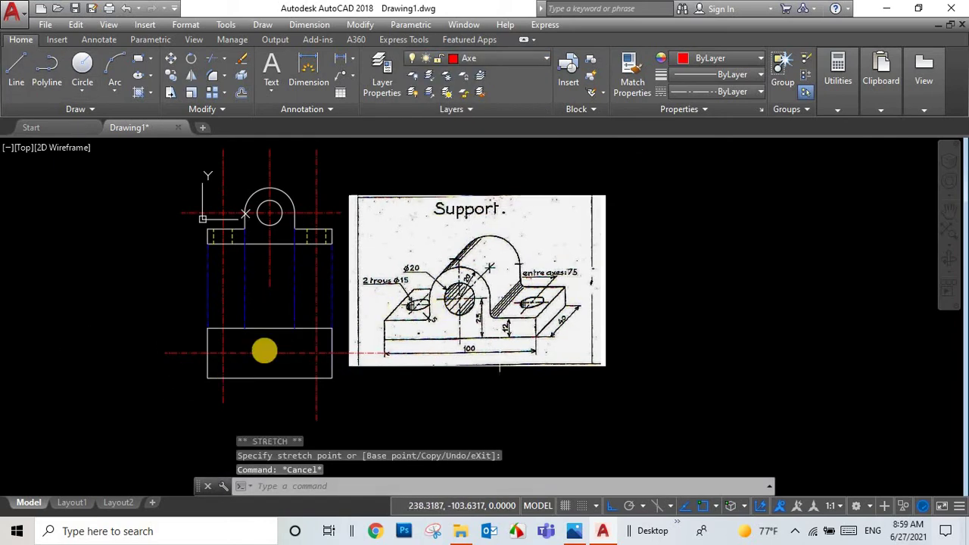
pyautogui.scroll(2, 192, 380)
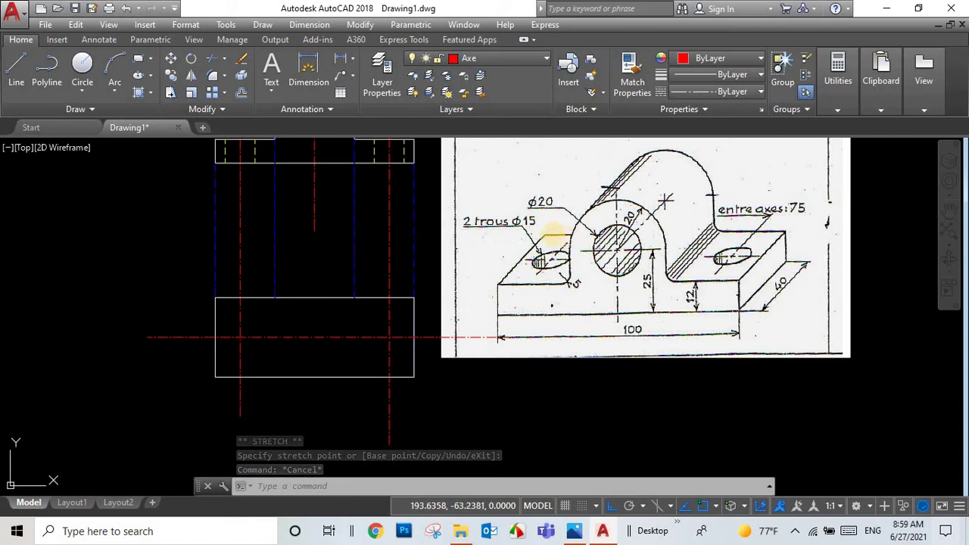
# - Place a Ø15 circle at the left axis crossing and copy it to the right crossing
pyautogui.click(82, 92)
pyautogui.click(78, 143)
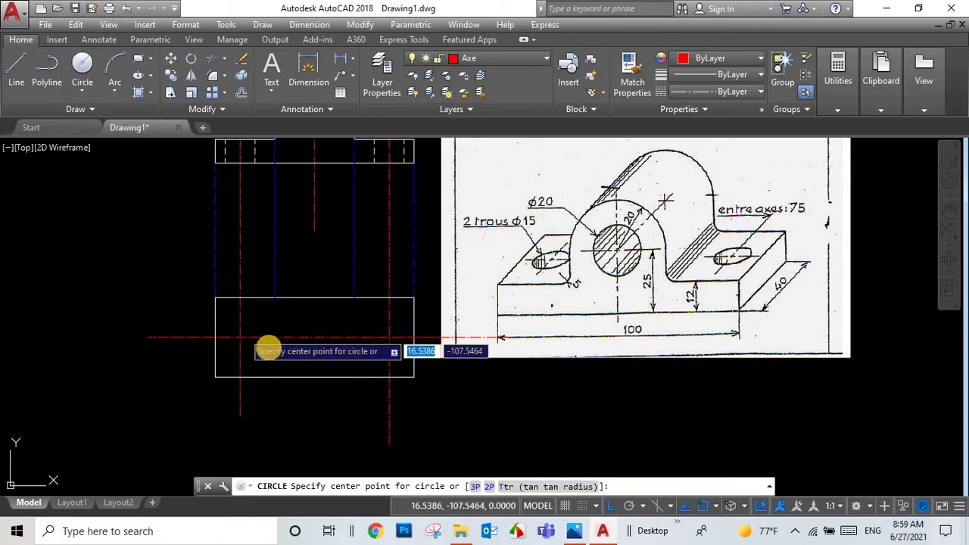
pyautogui.click(239, 338)
pyautogui.write('15')
pyautogui.press('Return')
pyautogui.press('Escape')
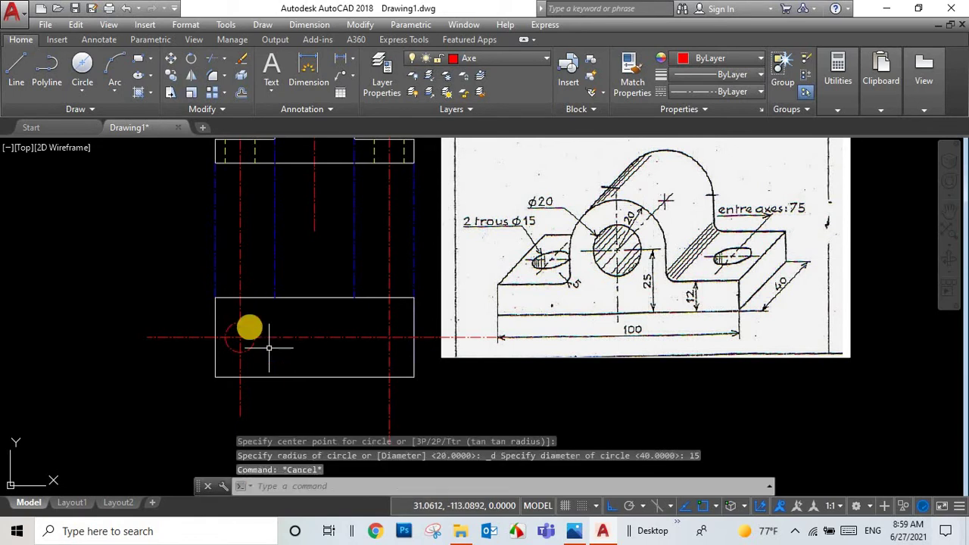
pyautogui.click(508, 58)
pyautogui.press('Escape')
pyautogui.press('Escape')
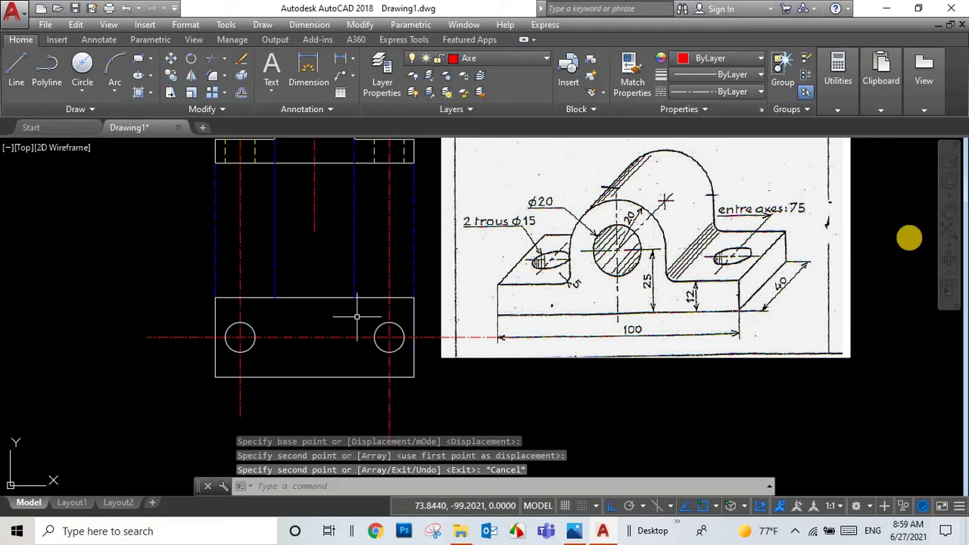
pyautogui.press('Escape')
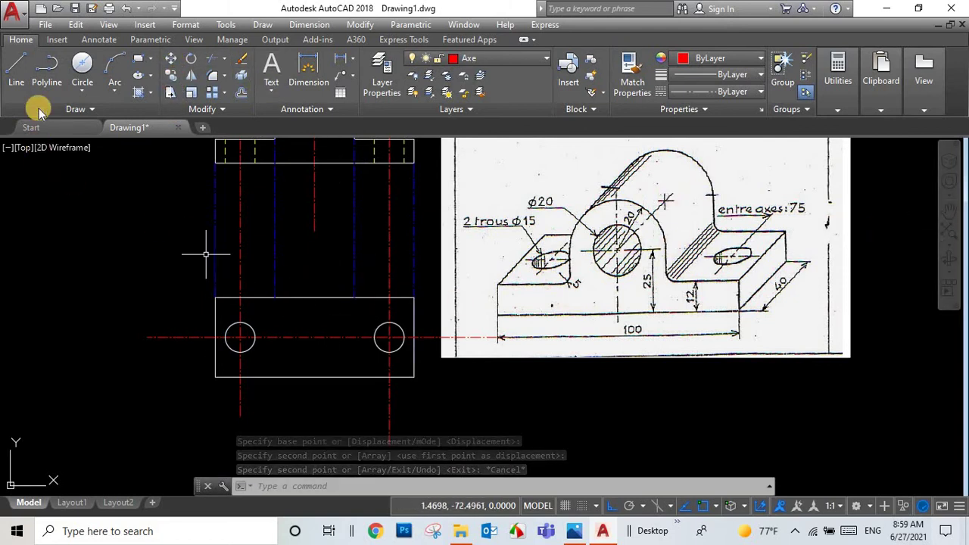
# - Make Top current and draw a vertical edge line inside the top view
pyautogui.click(488, 58)
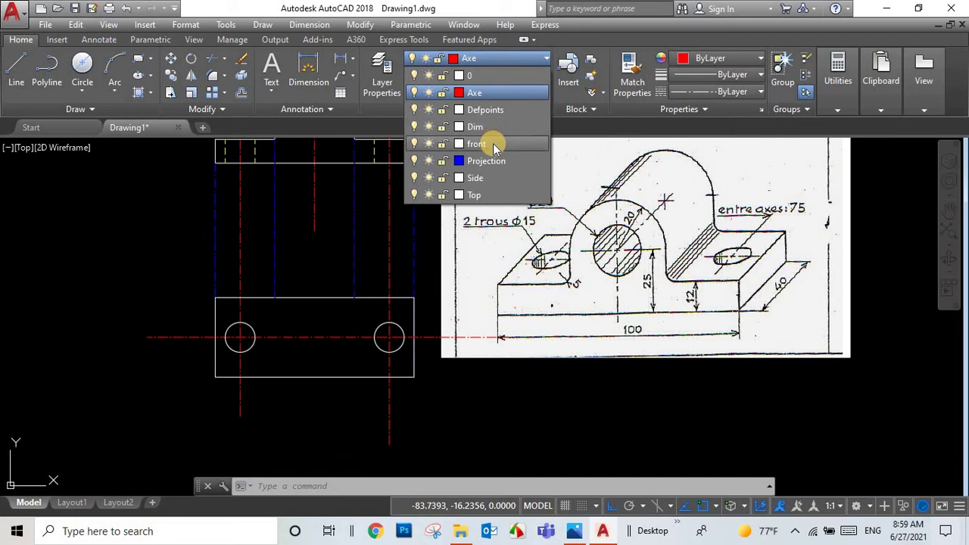
pyautogui.click(473, 195)
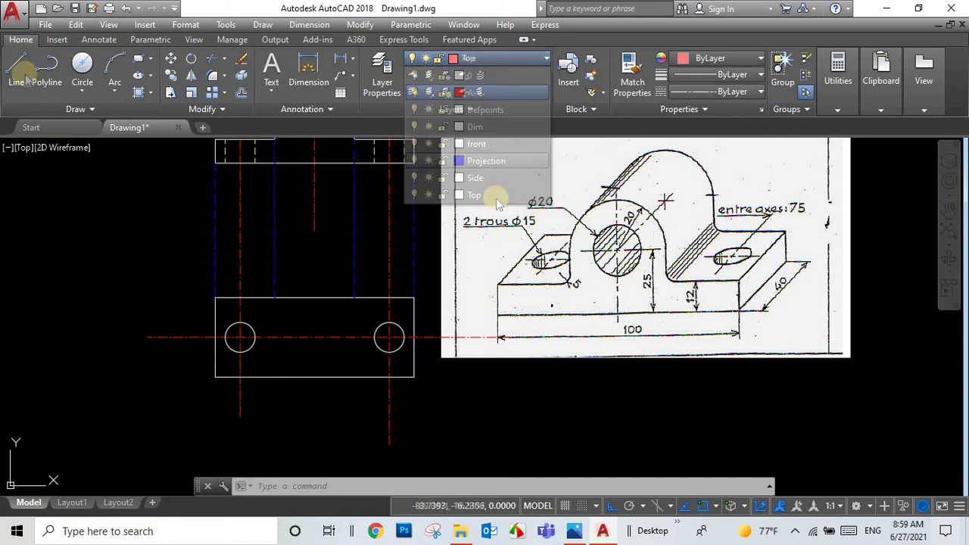
pyautogui.click(16, 68)
pyautogui.click(274, 376)
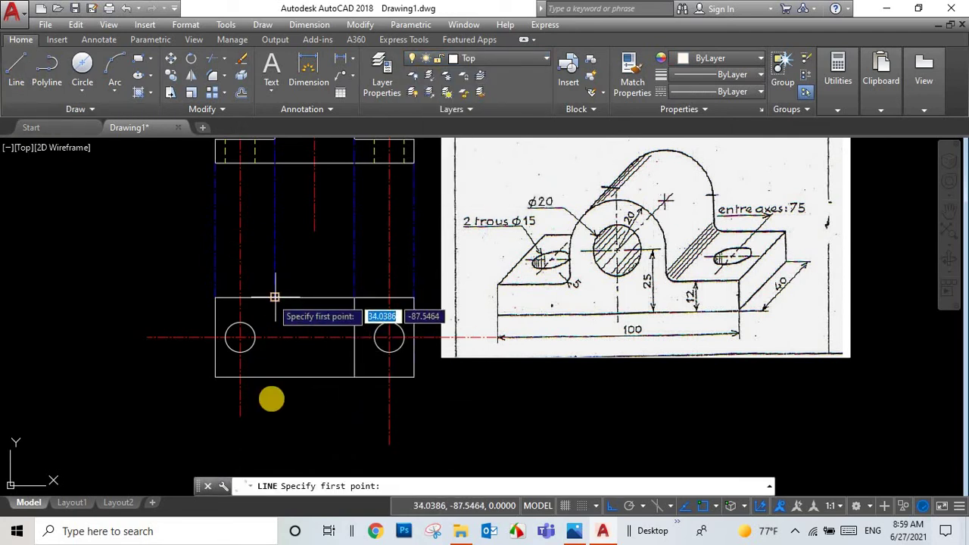
pyautogui.click(275, 298)
pyautogui.press('Escape')
pyautogui.scroll(-2, 175, 364)
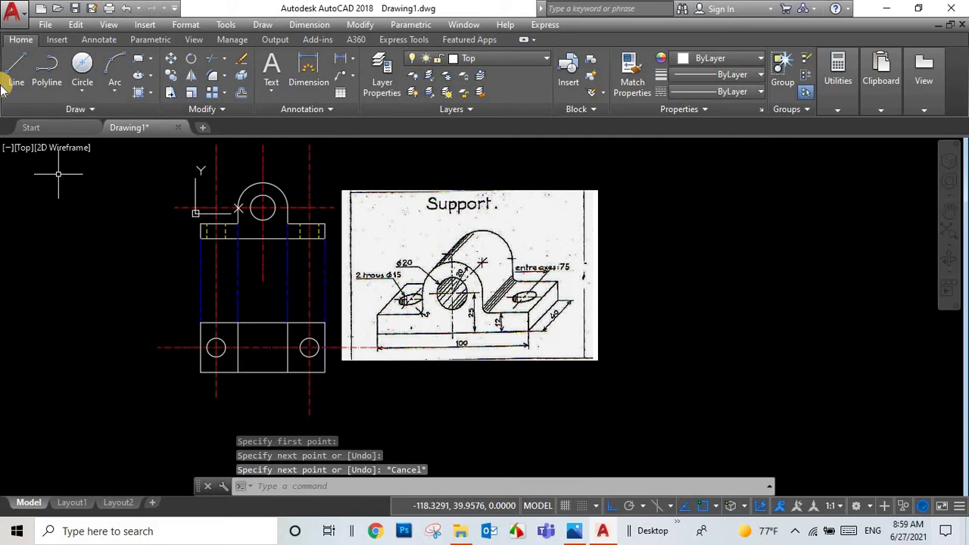
# - Draw the central Ø20 bore's dashed hidden lines in the top view on the Top layer
pyautogui.click(16, 64)
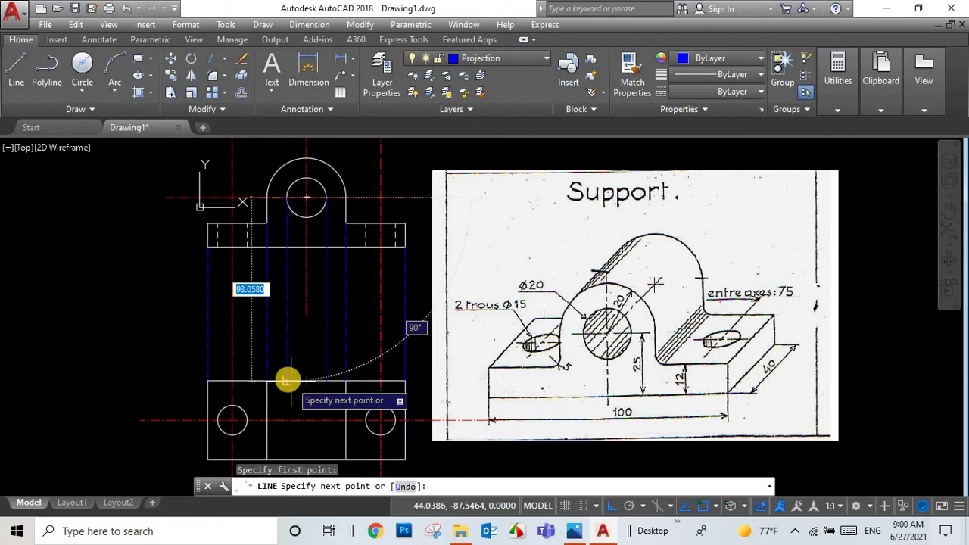
pyautogui.press('Escape')
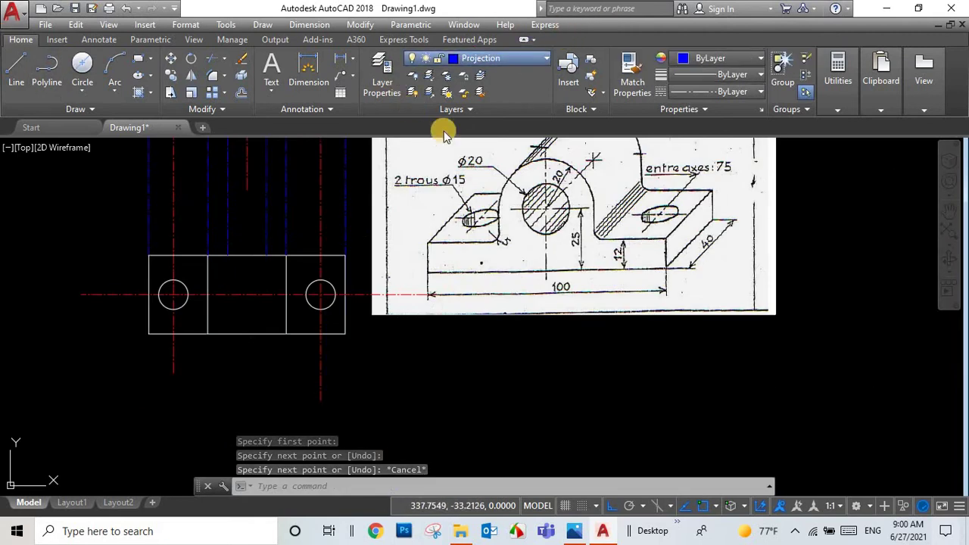
pyautogui.click(484, 59)
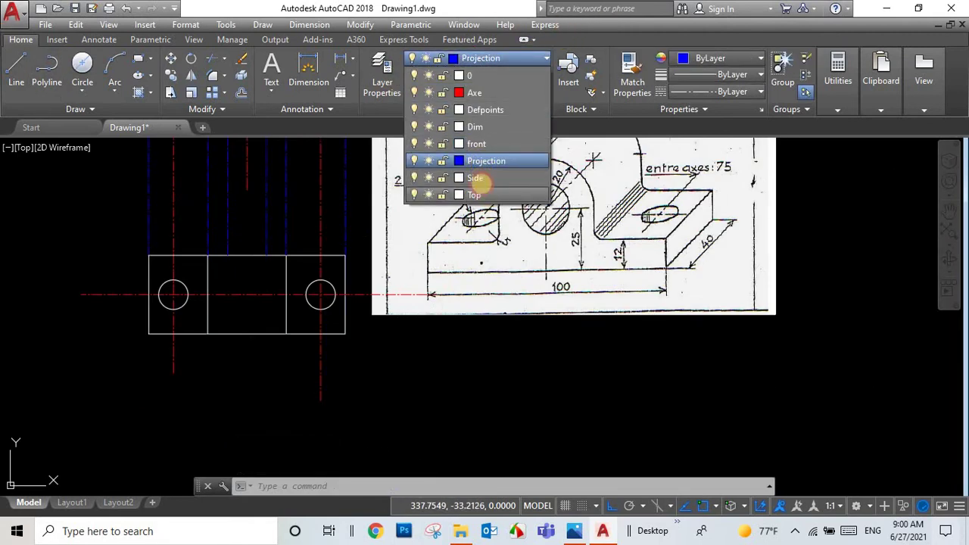
pyautogui.click(475, 194)
pyautogui.click(15, 64)
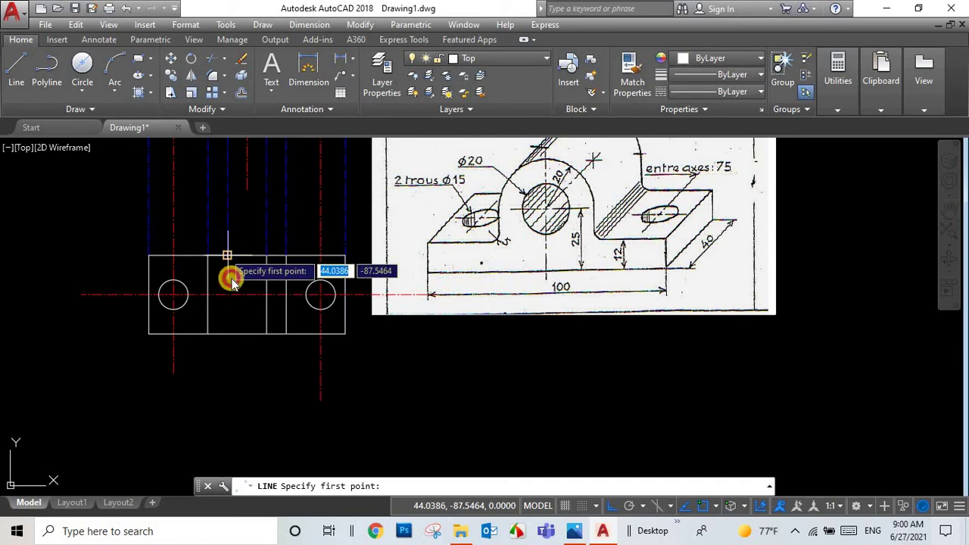
pyautogui.press('Escape')
pyautogui.scroll(-2, 144, 310)
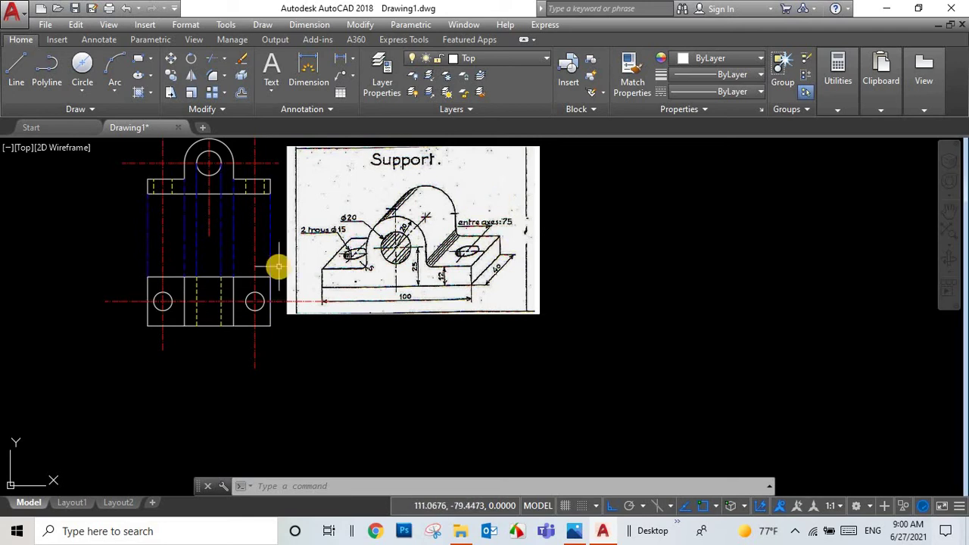
pyautogui.scroll(-4, 257, 270)
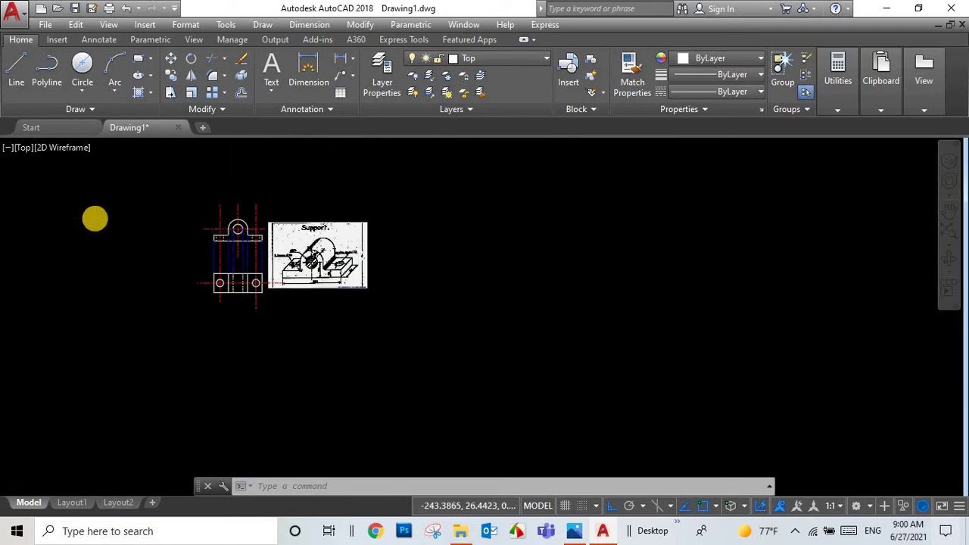
pyautogui.scroll(4, 95, 219)
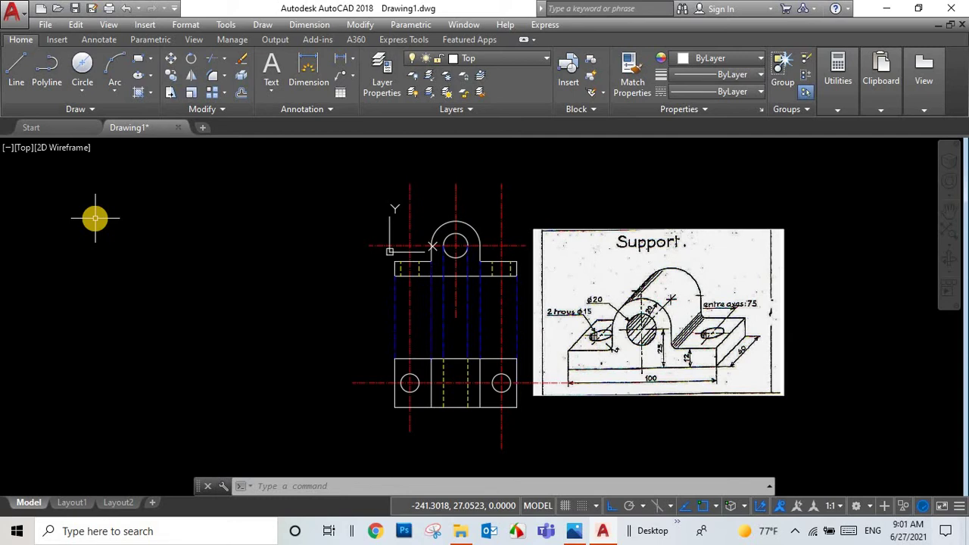
pyautogui.scroll(-2, 95, 218)
pyautogui.scroll(2, 284, 299)
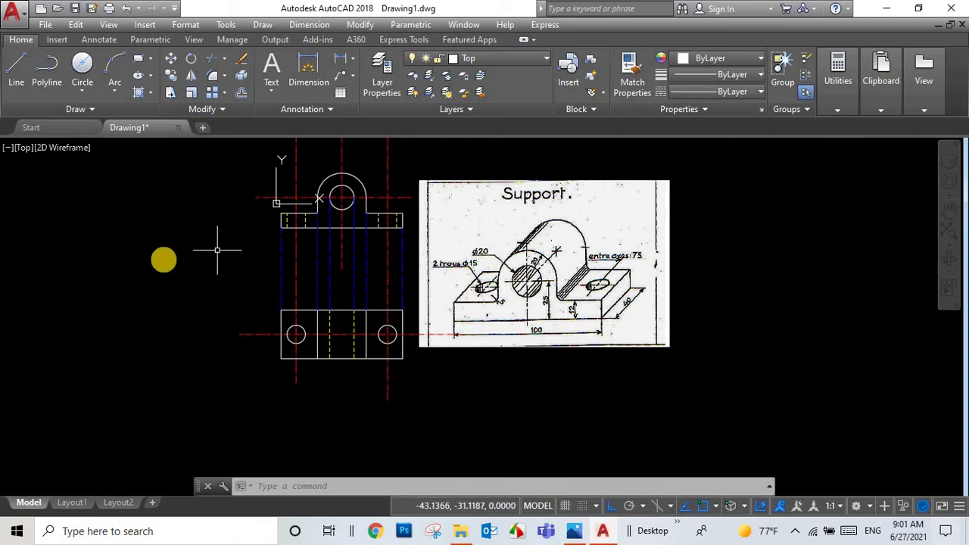
pyautogui.scroll(2, 239, 268)
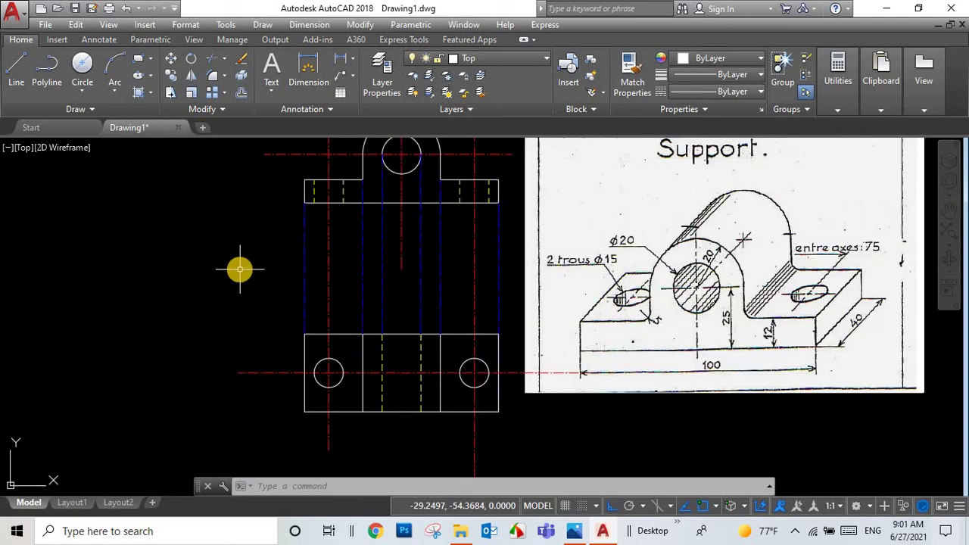
pyautogui.scroll(-2, 239, 268)
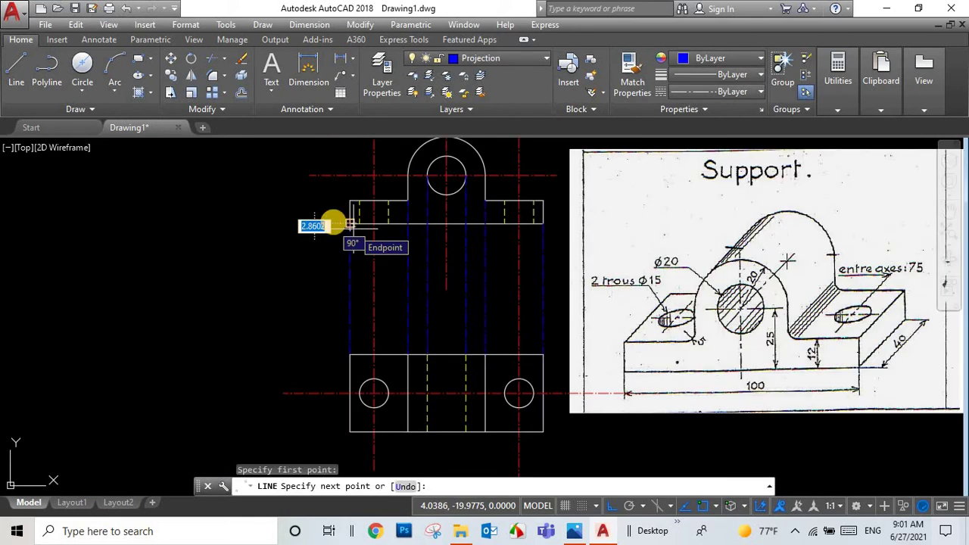
pyautogui.press('Escape')
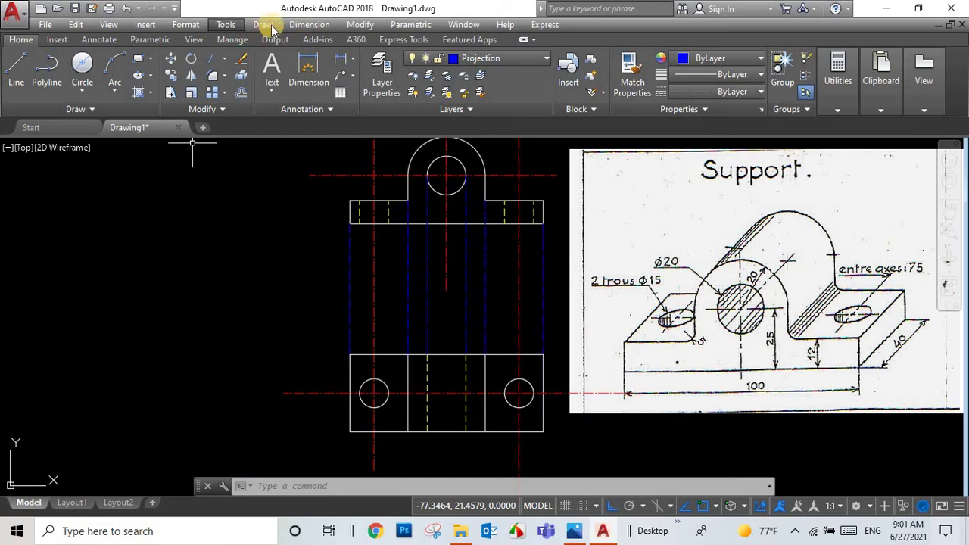
pyautogui.click(330, 25)
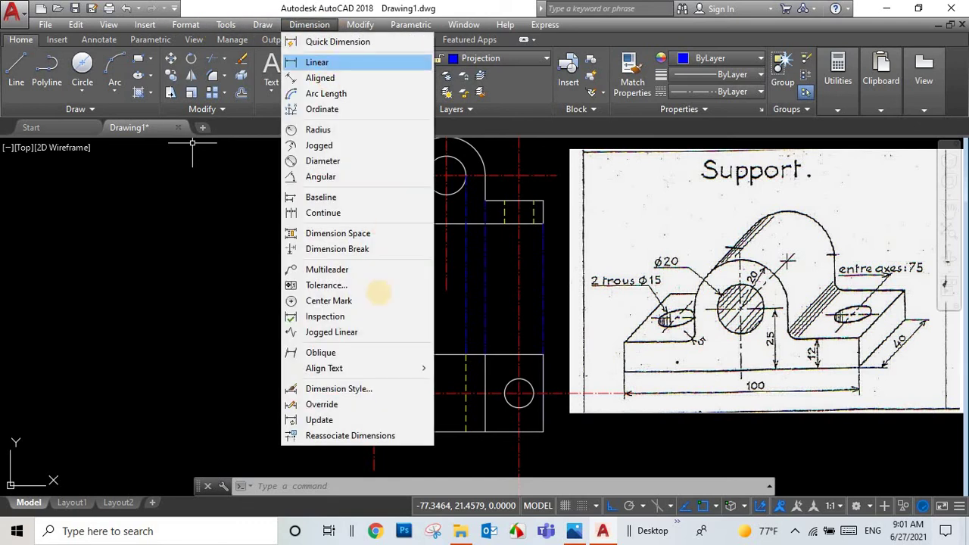
pyautogui.click(318, 63)
pyautogui.click(349, 223)
pyautogui.click(350, 354)
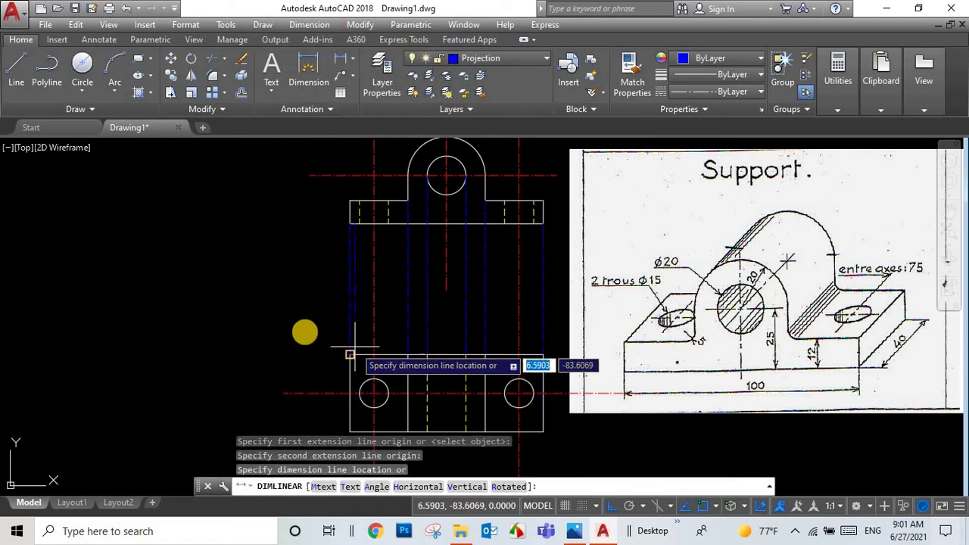
pyautogui.click(298, 297)
pyautogui.scroll(5, 348, 227)
pyautogui.scroll(-3, 371, 197)
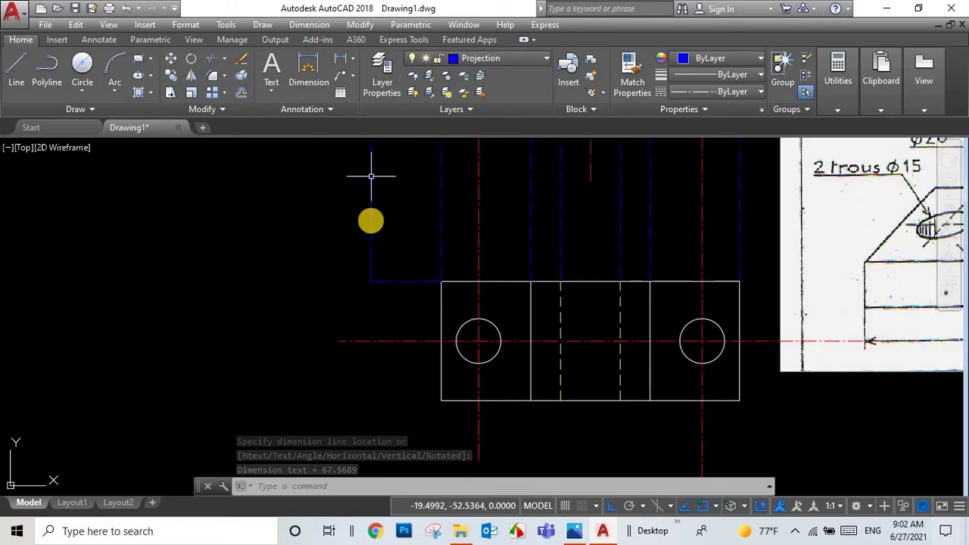
pyautogui.click(371, 217)
pyautogui.click(325, 261)
pyautogui.moveTo(328, 271); pyautogui.dragTo(330, 284, button='middle')
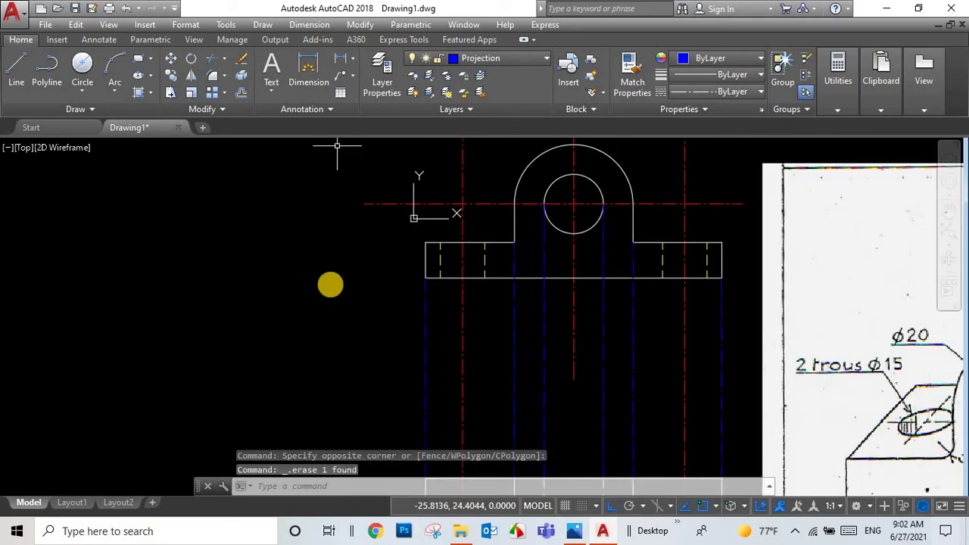
# - Offset an edge by 40 for a construction line, stretch it left and trim it
pyautogui.click(238, 94)
pyautogui.write('40')
pyautogui.press('Return')
pyautogui.scroll(-2, 515, 443)
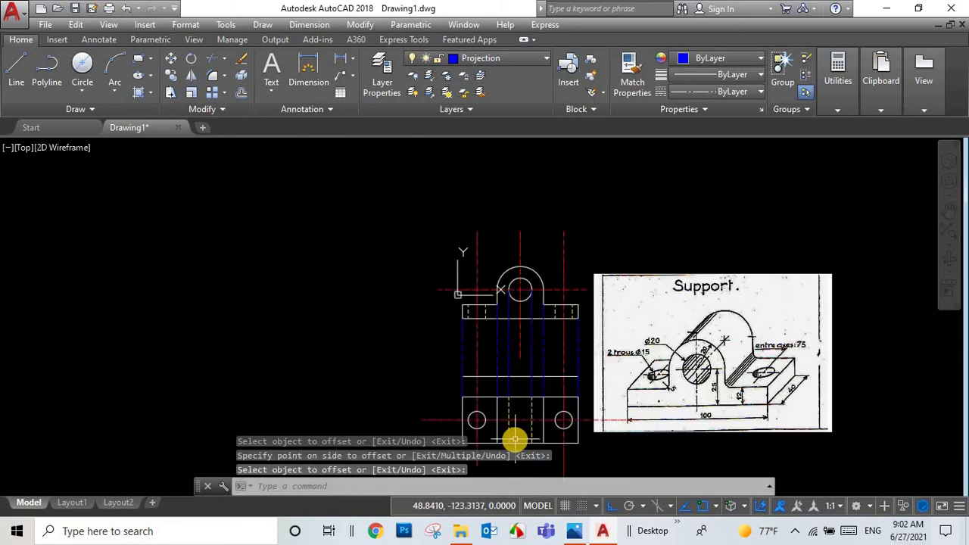
pyautogui.scroll(2, 515, 440)
pyautogui.scroll(2, 514, 440)
pyautogui.click(378, 280)
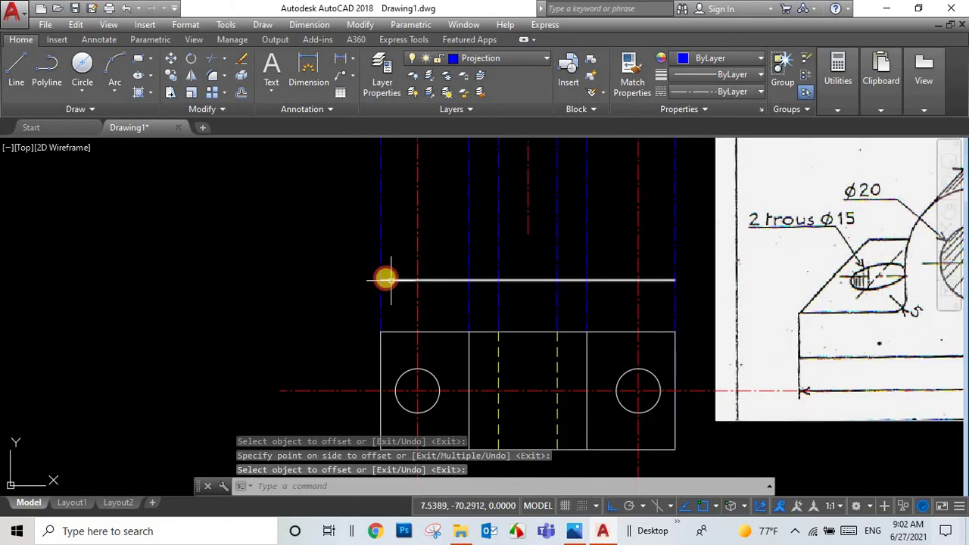
pyautogui.click(233, 280)
pyautogui.press('Escape')
pyautogui.write('TRIM')
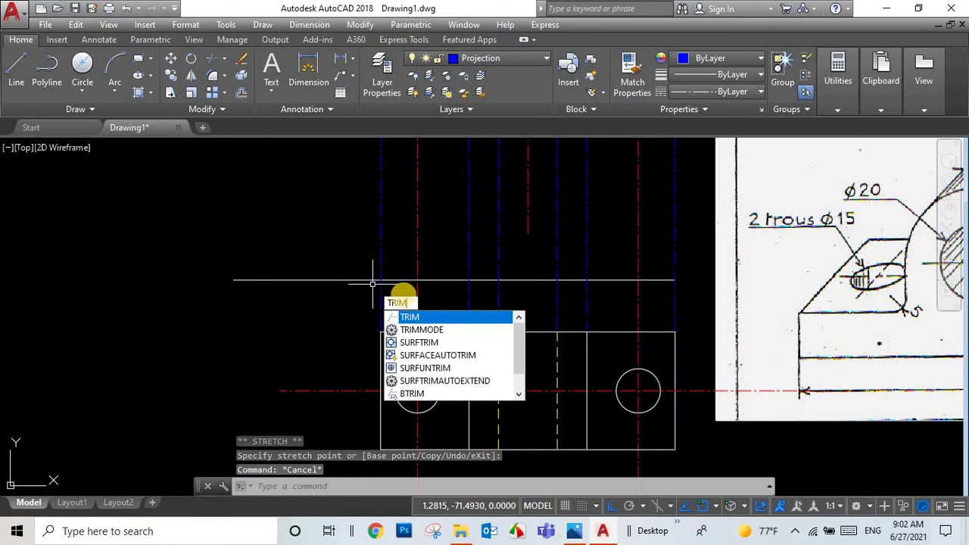
pyautogui.press('Return')
pyautogui.press('Return')
pyautogui.scroll(-2, 454, 333)
pyautogui.write('m')
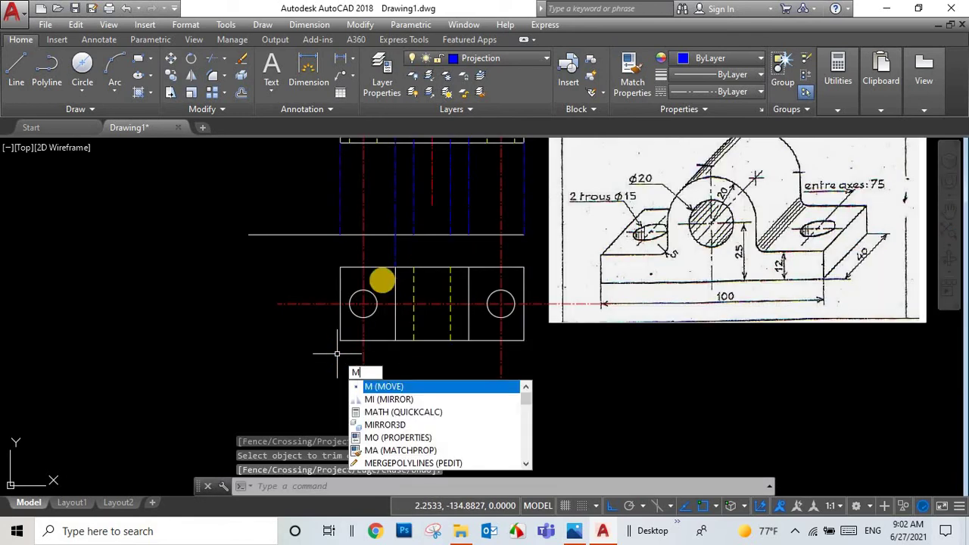
# - Move the top view up onto the construction line, then delete that line
pyautogui.press('Return')
pyautogui.moveTo(325, 257); pyautogui.dragTo(530, 348)
pyautogui.press('Return')
pyautogui.click(340, 267)
pyautogui.click(340, 235)
pyautogui.click(271, 239)
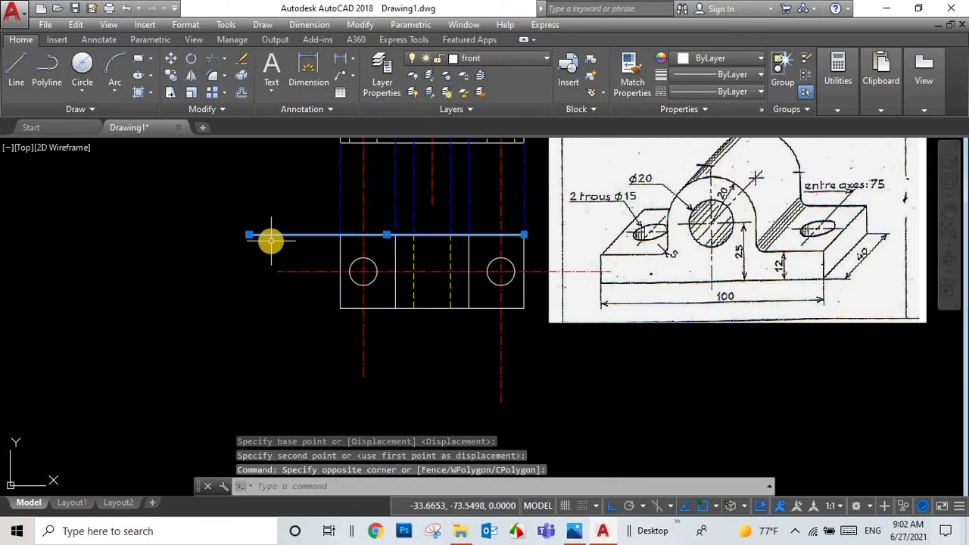
pyautogui.press('Delete')
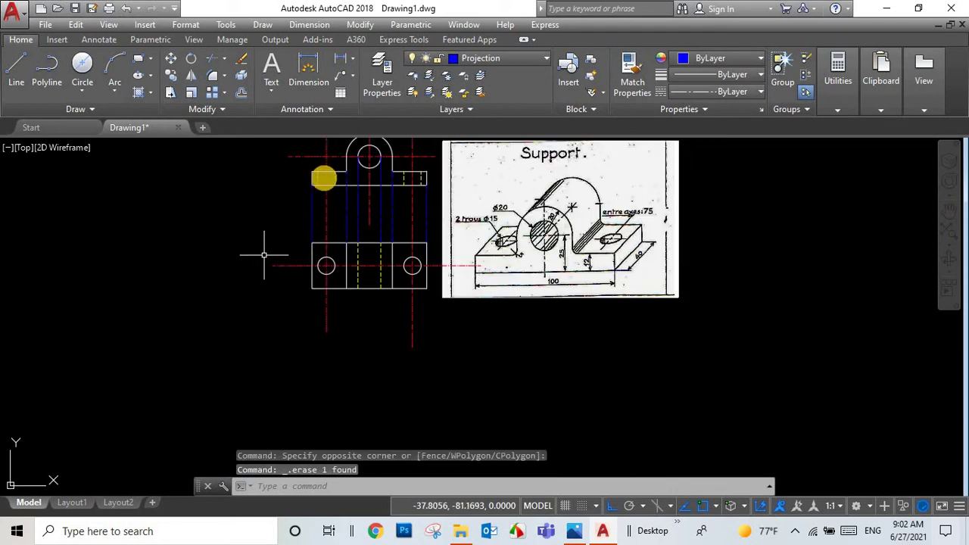
pyautogui.scroll(-2, 266, 256)
pyautogui.scroll(-2, 234, 280)
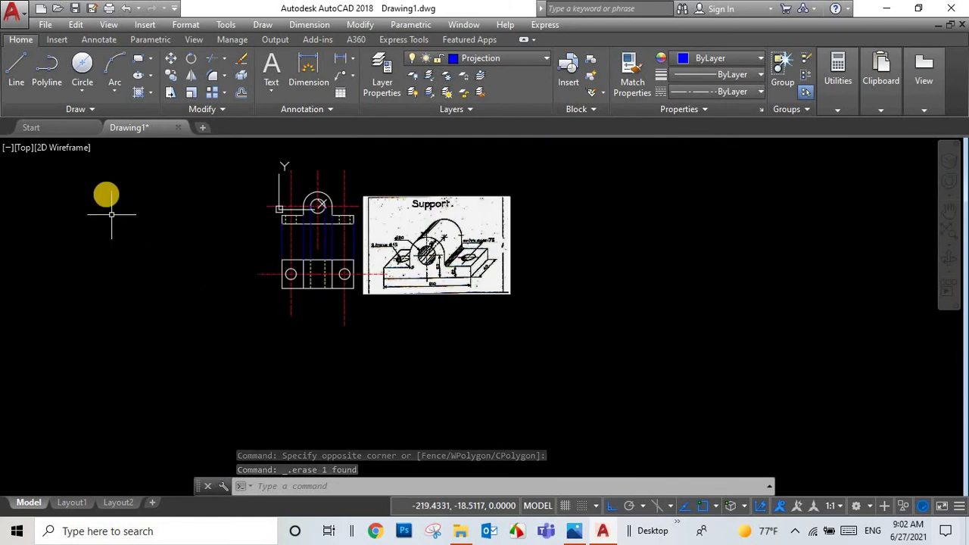
pyautogui.scroll(2, 108, 205)
# - Draw a 50-unit projection line left from the view corner, then a long 45° diagonal down-left
pyautogui.click(16, 66)
pyautogui.click(385, 240)
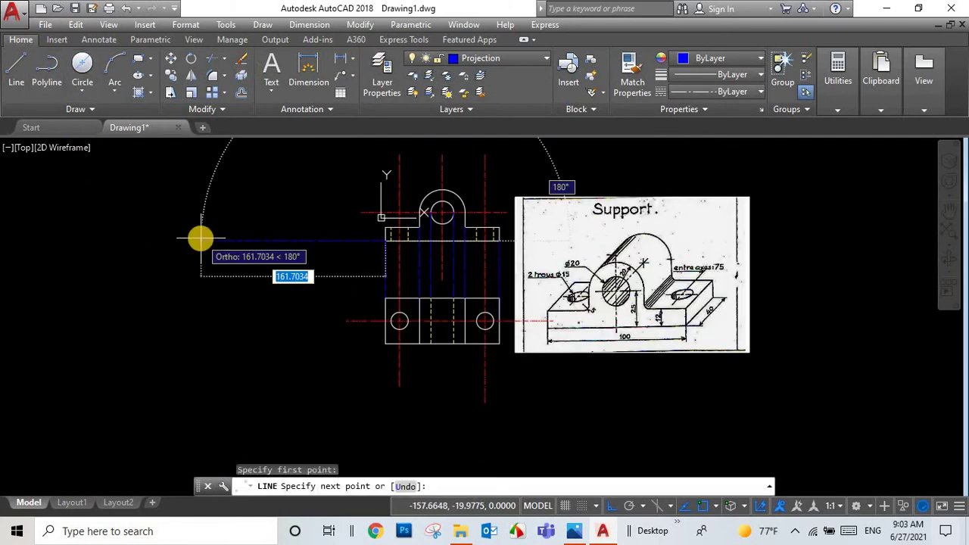
pyautogui.write('50')
pyautogui.press('Return')
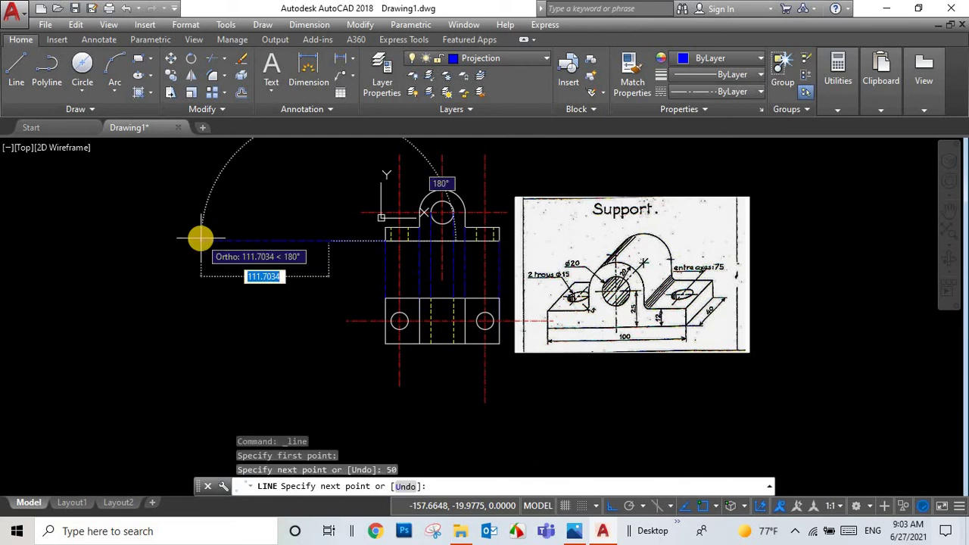
pyautogui.scroll(2, 449, 291)
pyautogui.write('@200<-135')
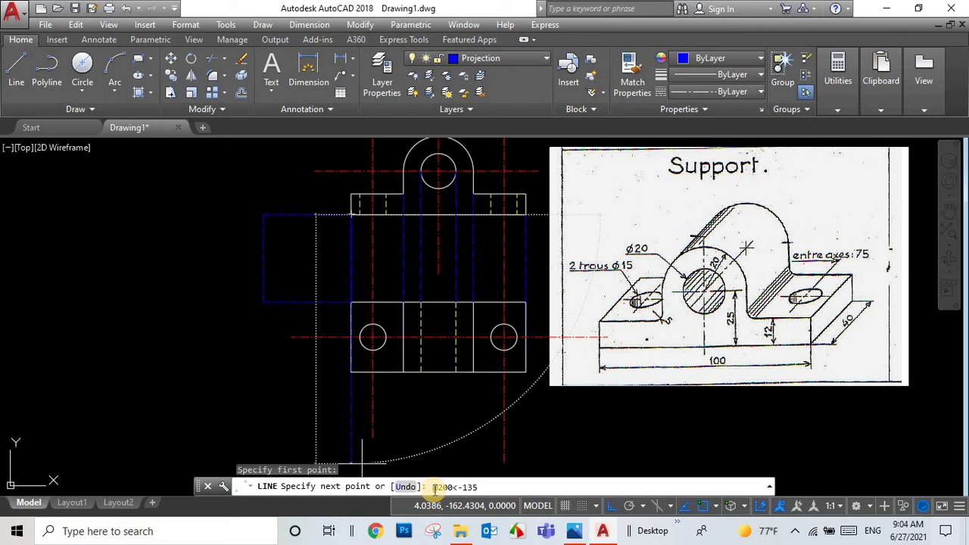
pyautogui.press('Return')
pyautogui.press('Escape')
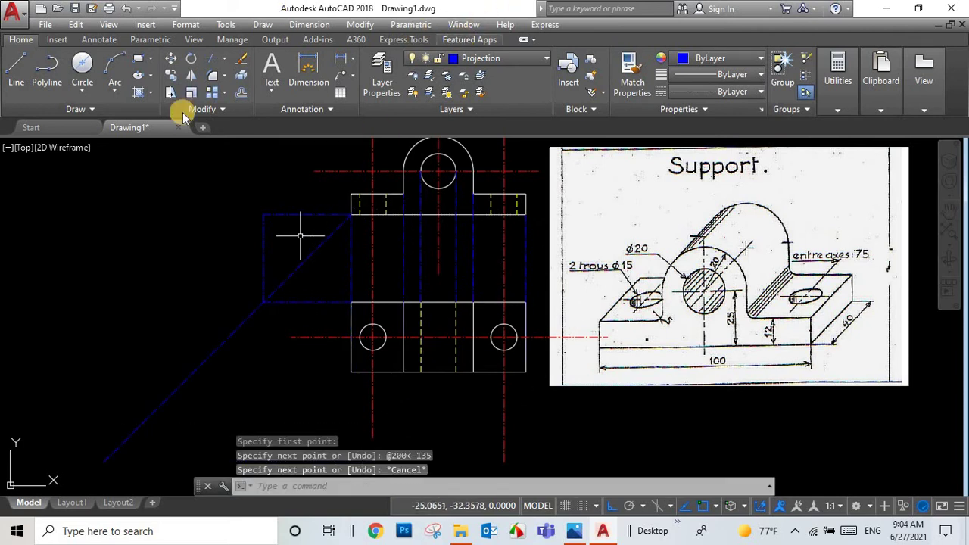
pyautogui.scroll(-1, 151, 181)
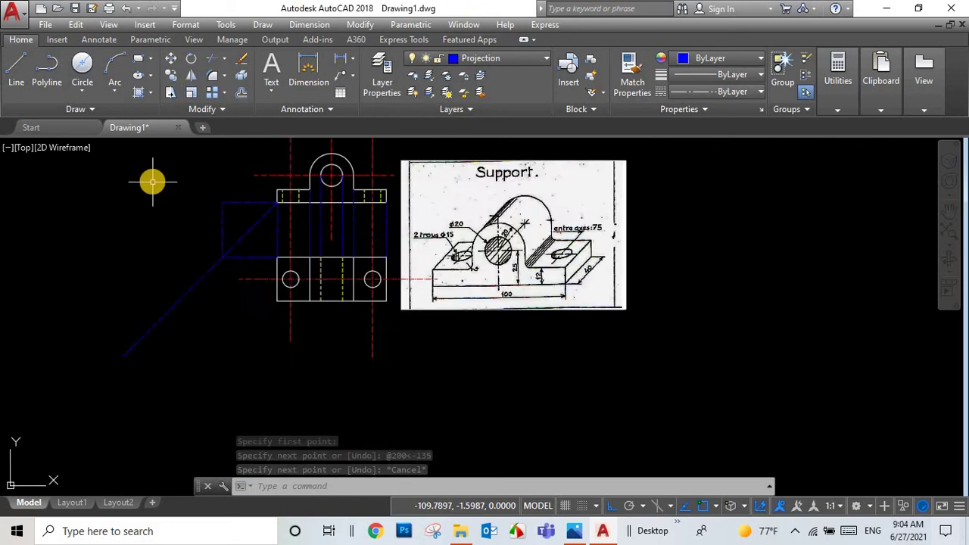
pyautogui.scroll(1, 165, 158)
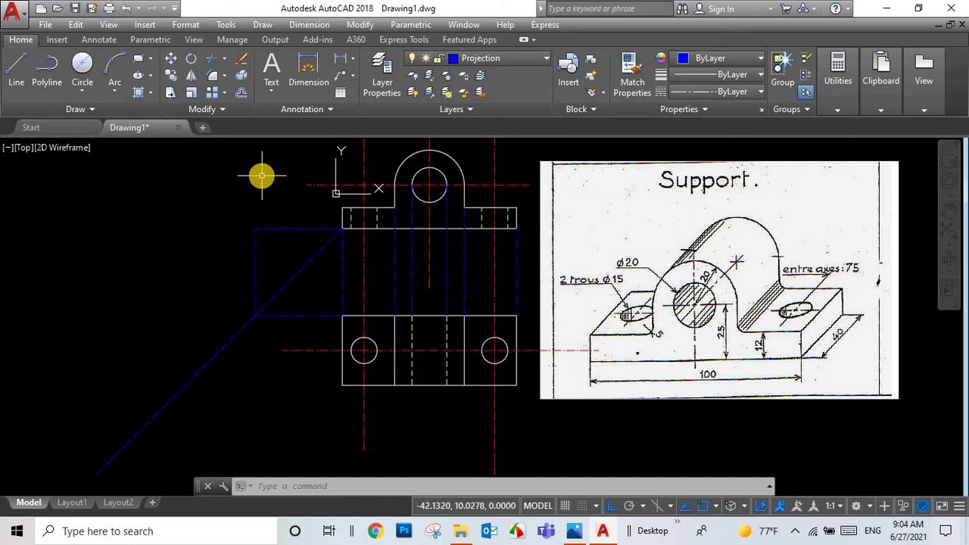
# - Add a horizontal projection line from the top view's lower corner to the diagonal and a vertical one upward
pyautogui.click(16, 67)
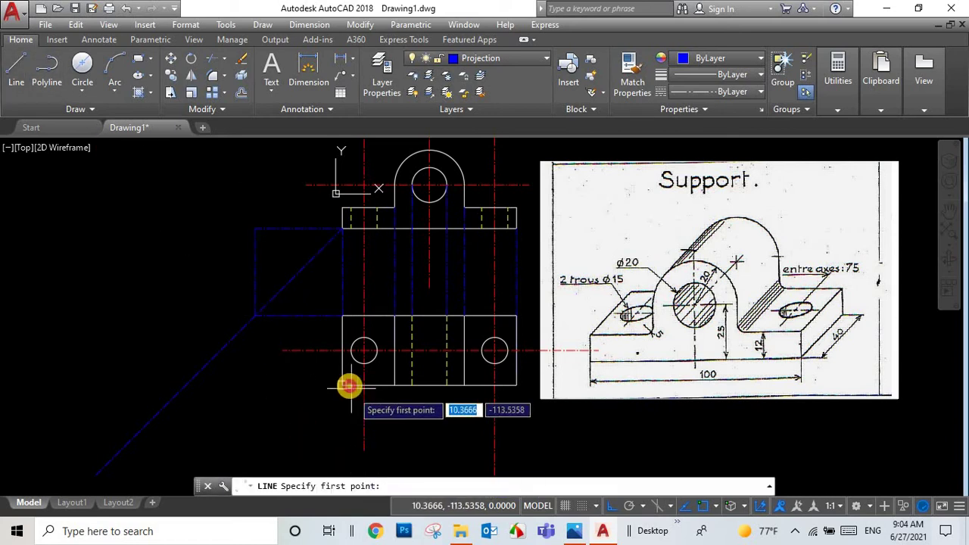
pyautogui.click(349, 386)
pyautogui.click(151, 372)
pyautogui.press('Escape')
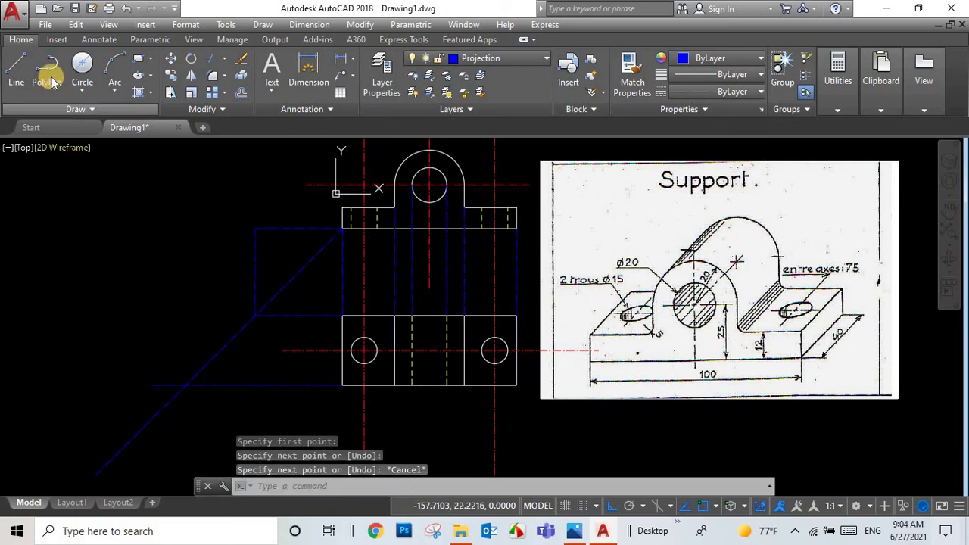
pyautogui.press('space')
pyautogui.click(187, 385)
pyautogui.click(190, 231)
pyautogui.press('Escape')
pyautogui.scroll(-2, 188, 219)
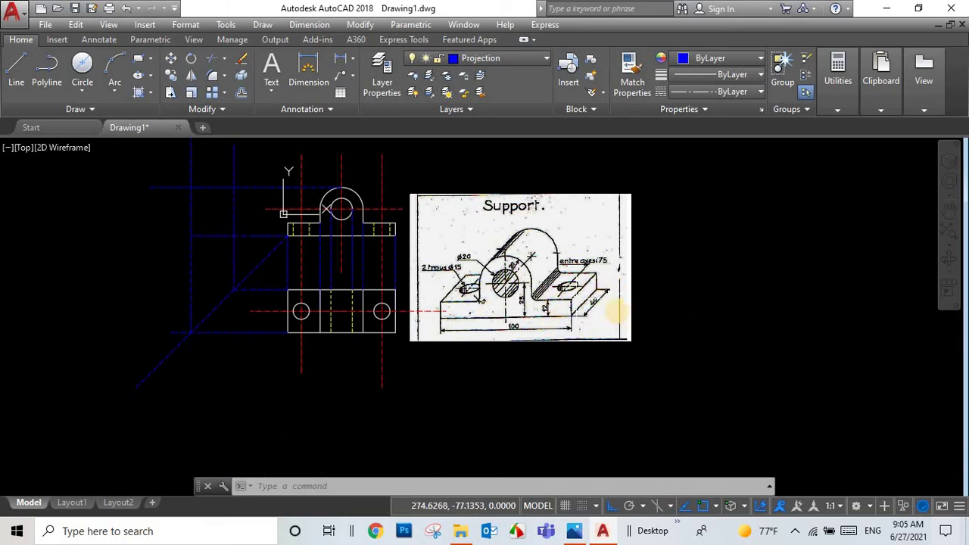
# - Give the Standard dimension style an overall scale of 10 and whole-number (0) precision
pyautogui.click(309, 25)
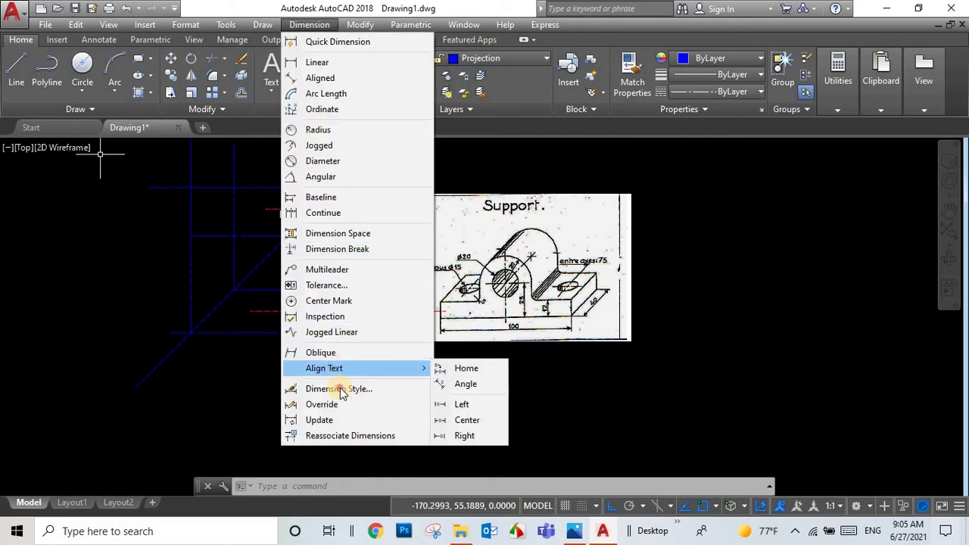
pyautogui.click(345, 389)
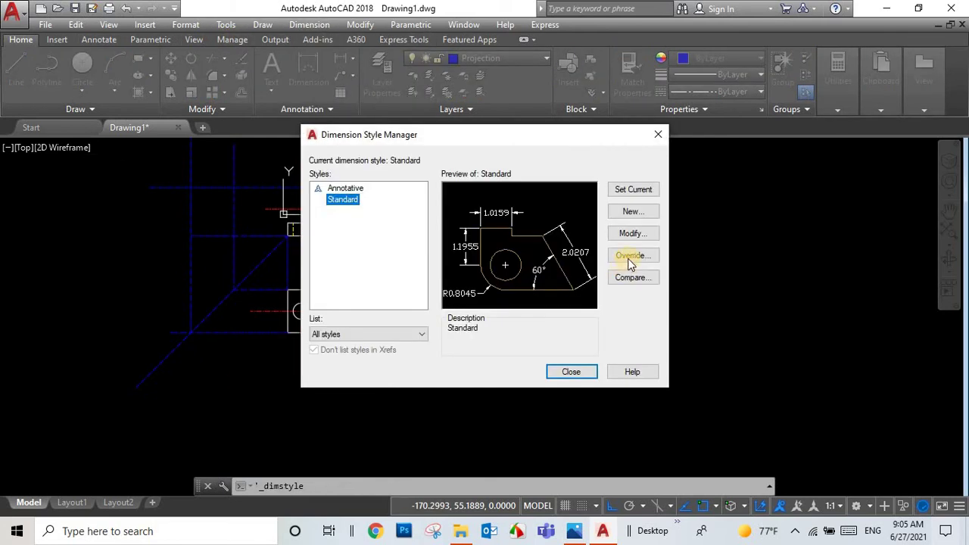
pyautogui.click(640, 234)
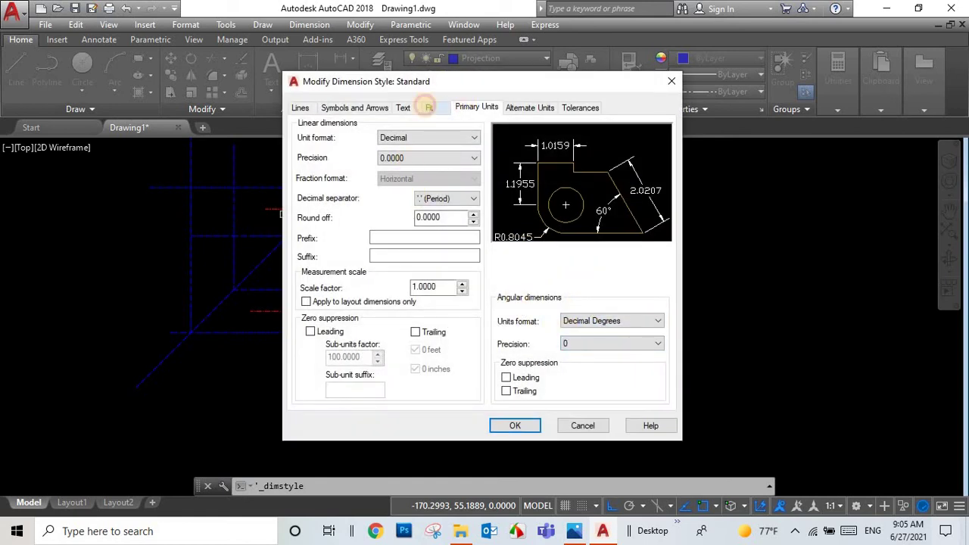
pyautogui.click(428, 108)
pyautogui.press('Return')
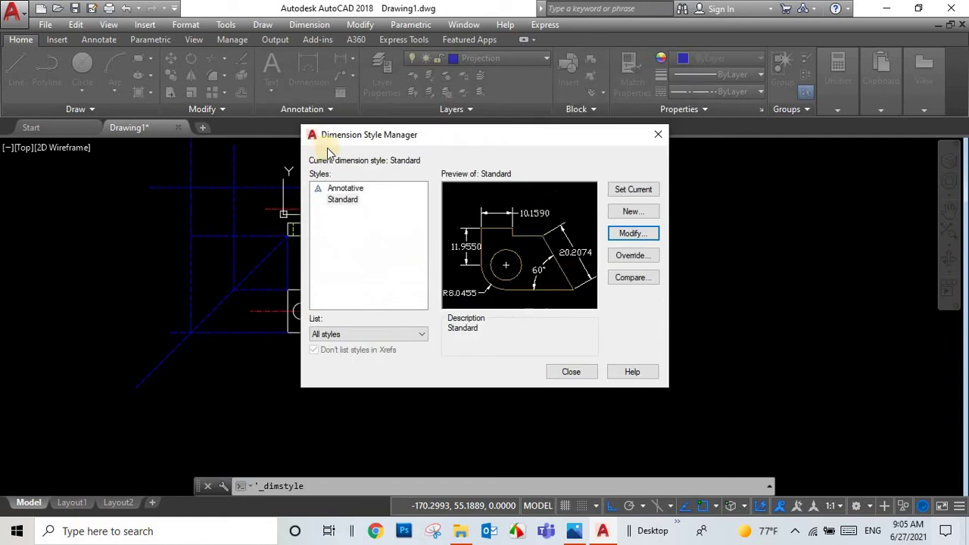
pyautogui.click(625, 238)
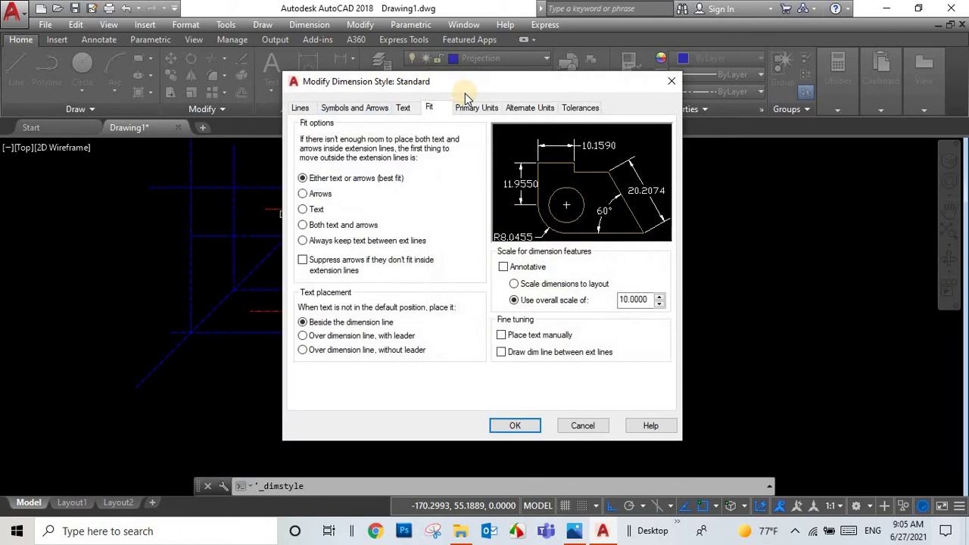
pyautogui.click(476, 108)
pyautogui.click(427, 158)
pyautogui.click(409, 169)
pyautogui.click(514, 426)
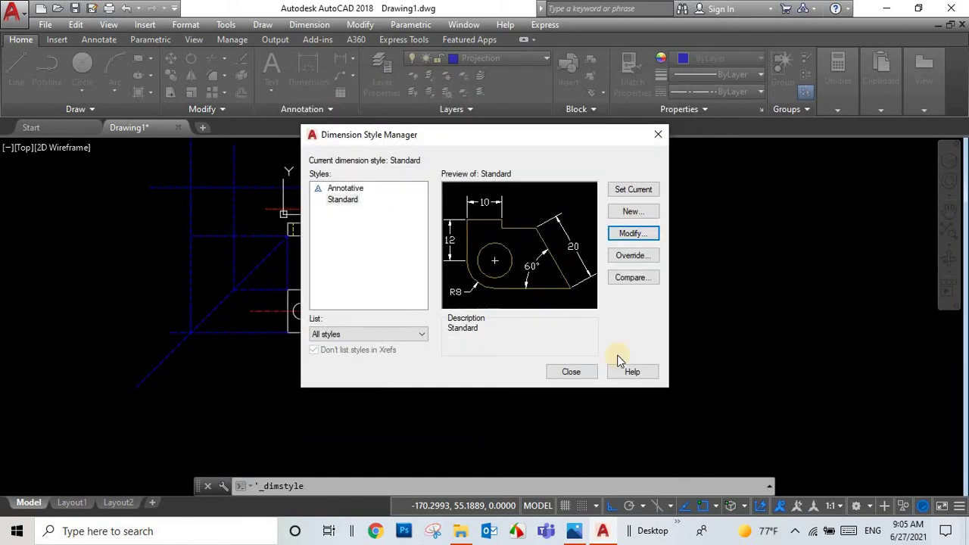
pyautogui.click(569, 372)
pyautogui.click(308, 25)
# - Place a trial 40 linear dimension across the projection lines, then delete it
pyautogui.click(321, 61)
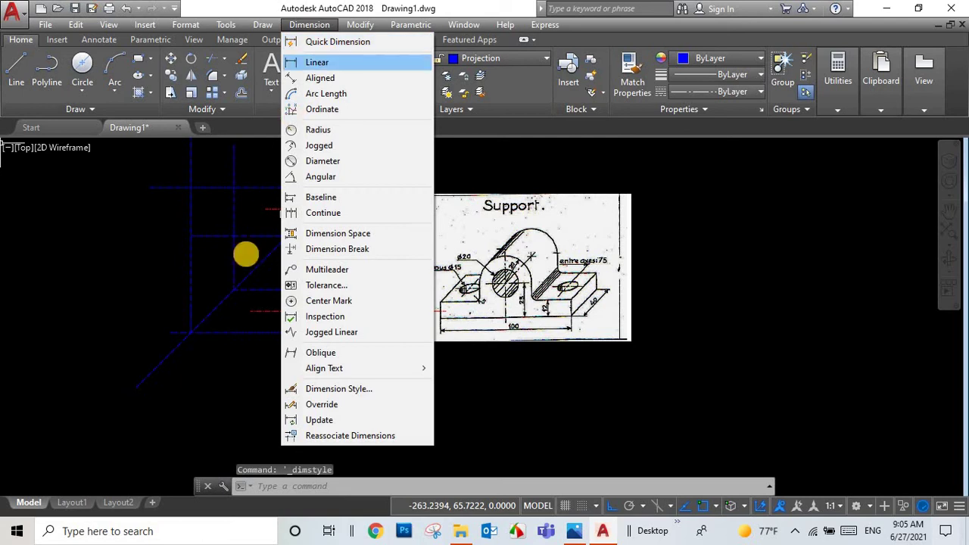
pyautogui.click(233, 235)
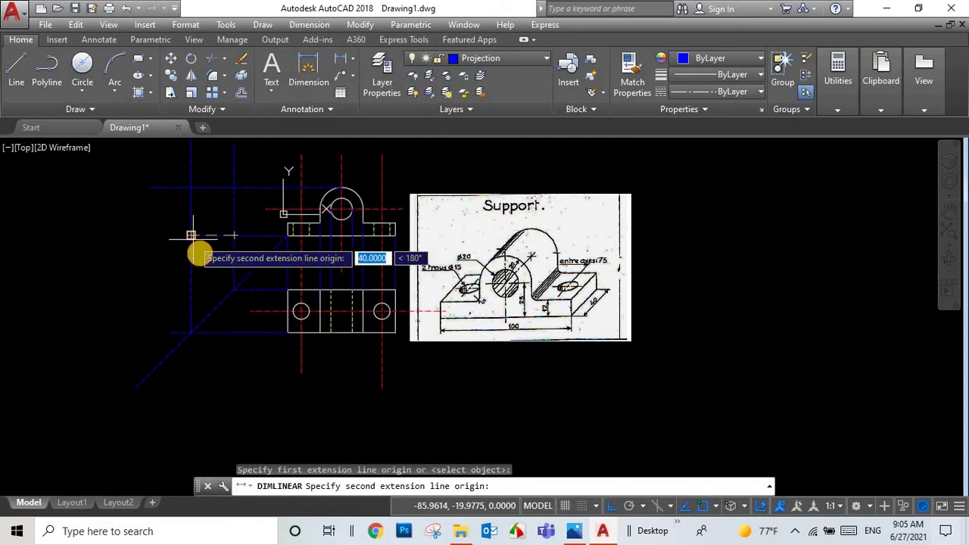
pyautogui.click(192, 235)
pyautogui.click(201, 254)
pyautogui.scroll(1, 204, 256)
pyautogui.scroll(3, 205, 257)
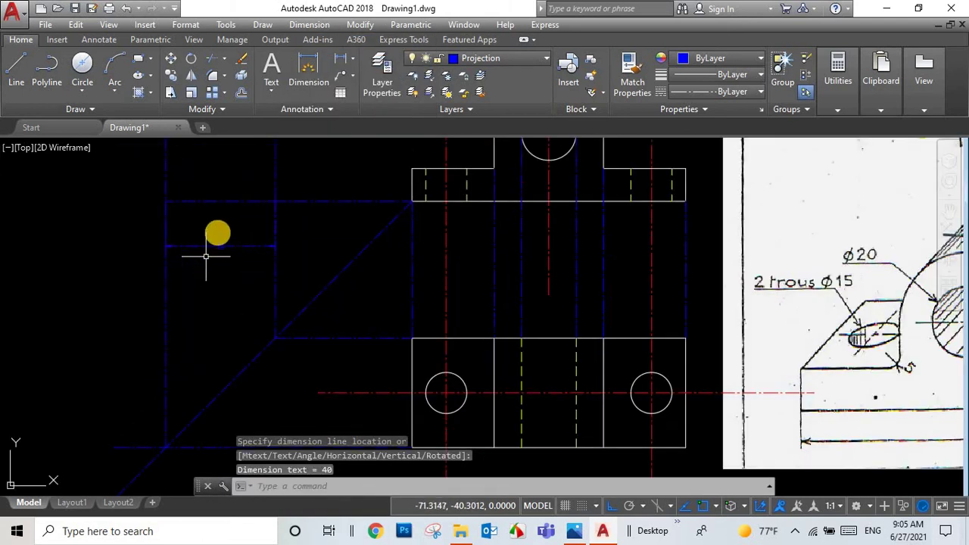
pyautogui.moveTo(218, 233); pyautogui.dragTo(214, 247)
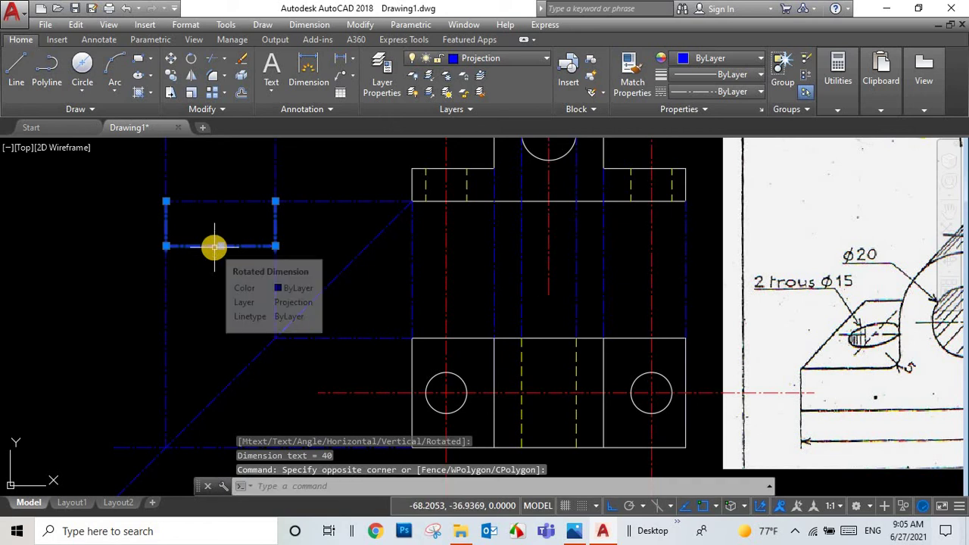
pyautogui.press('Delete')
# - Add another linear dimension reading 42 across the projection lines
pyautogui.scroll(-4, 215, 246)
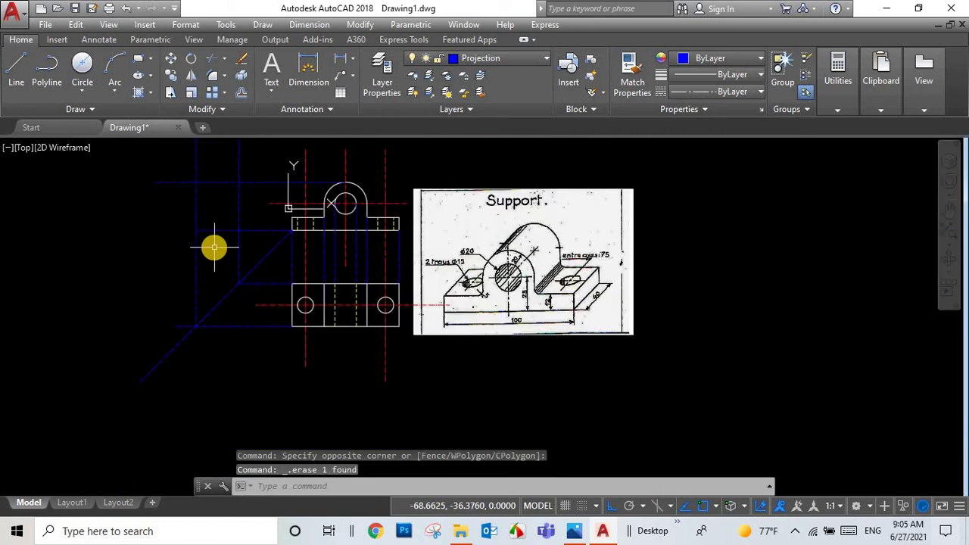
pyautogui.click(309, 24)
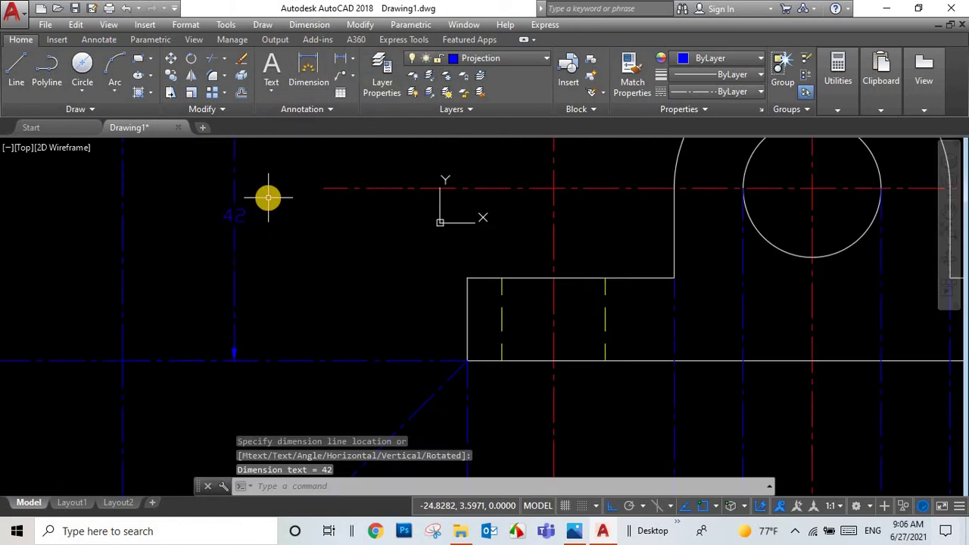
pyautogui.click(265, 227)
pyautogui.press('Escape')
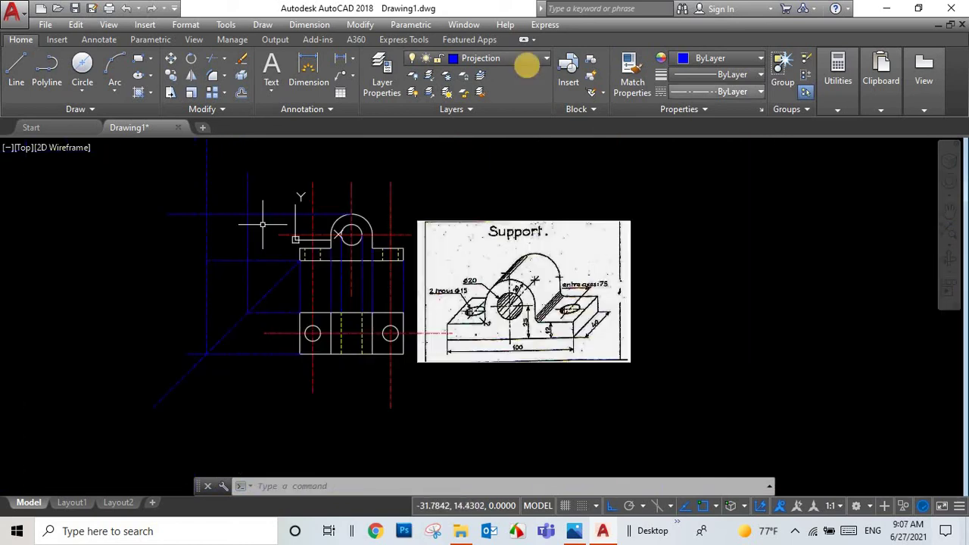
# - Make Side the current layer and draw the first edge of the side-view base
pyautogui.click(527, 66)
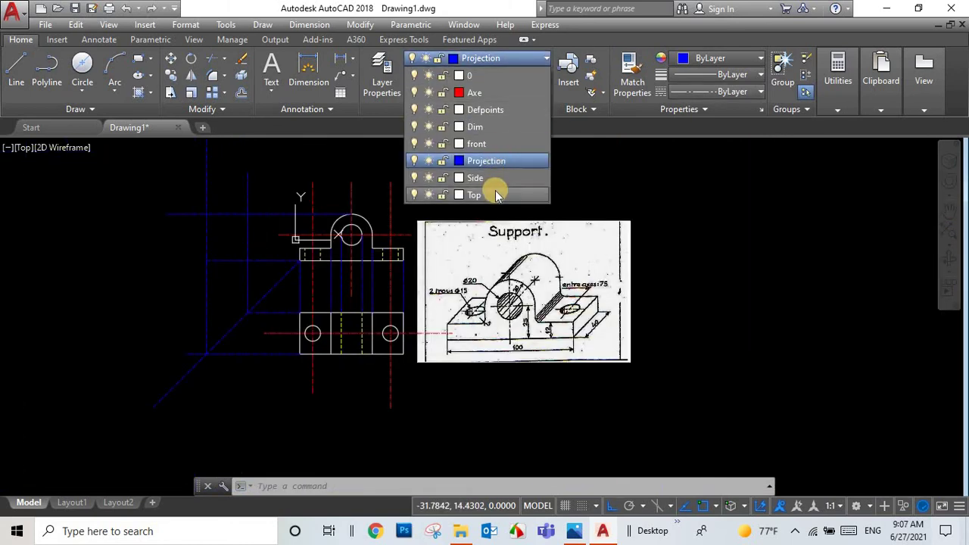
pyautogui.click(495, 182)
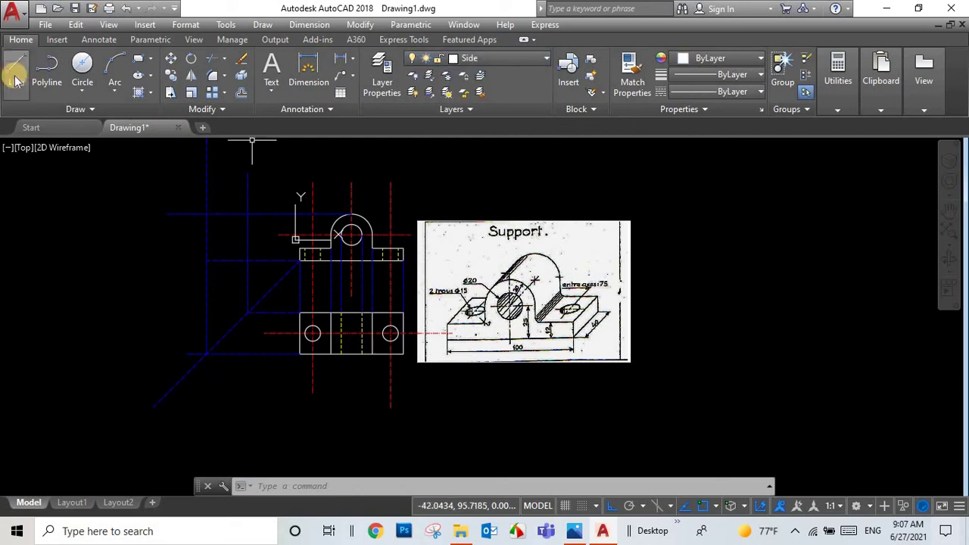
pyautogui.click(20, 76)
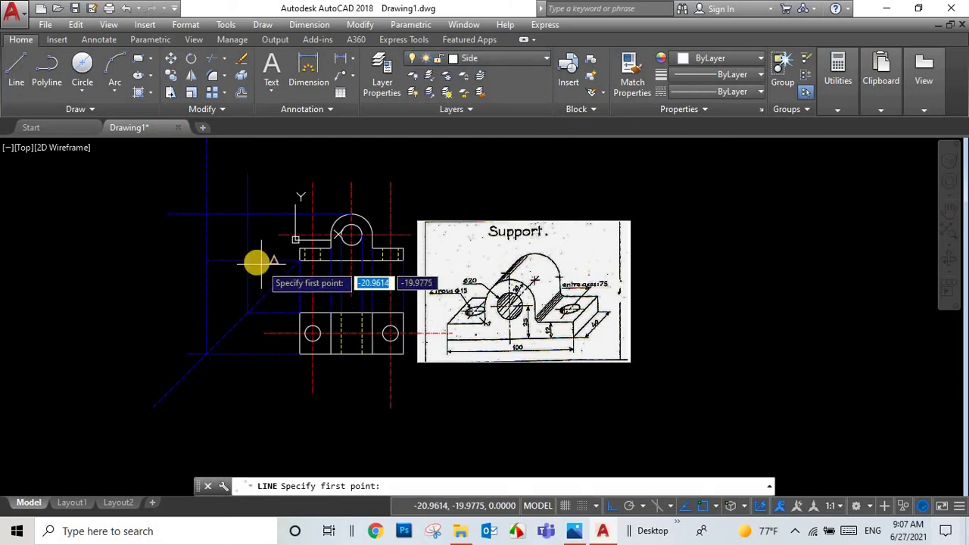
pyautogui.click(212, 260)
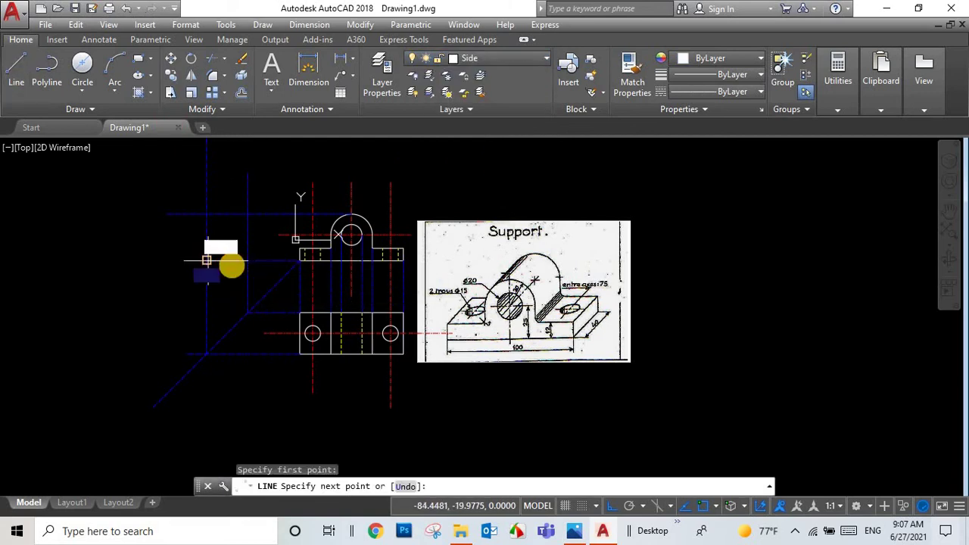
pyautogui.click(239, 269)
pyautogui.rightClick(237, 265)
pyautogui.click(264, 275)
# - Undo a stray line and draw the bottom edge of the base rectangle
pyautogui.scroll(2, 270, 224)
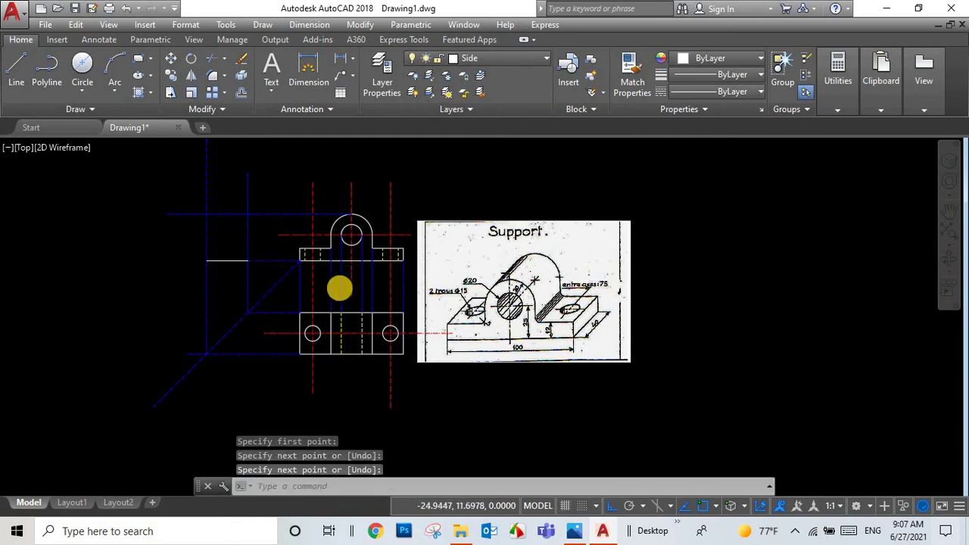
pyautogui.click(469, 59)
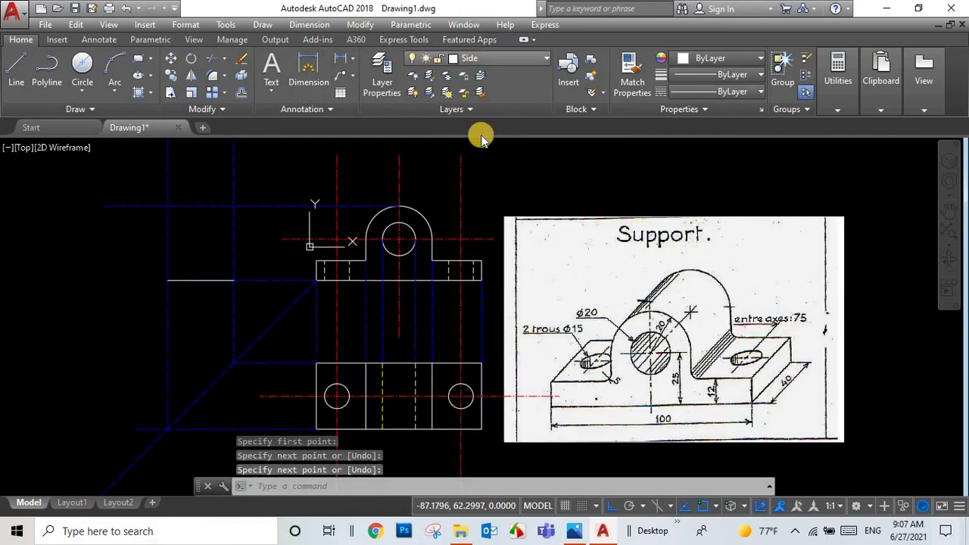
pyautogui.click(485, 162)
pyautogui.press('Return')
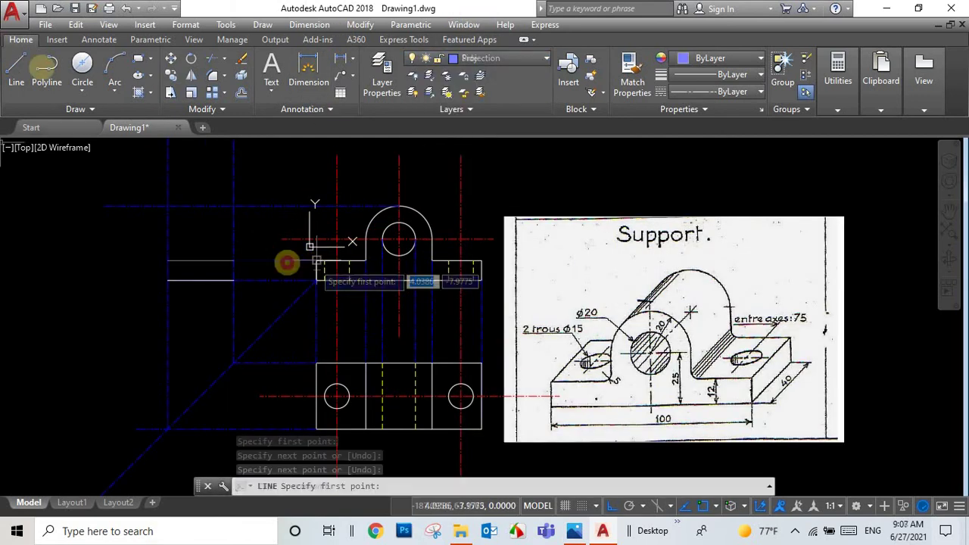
pyautogui.hotkey('ctrl', 'z')
pyautogui.click(16, 68)
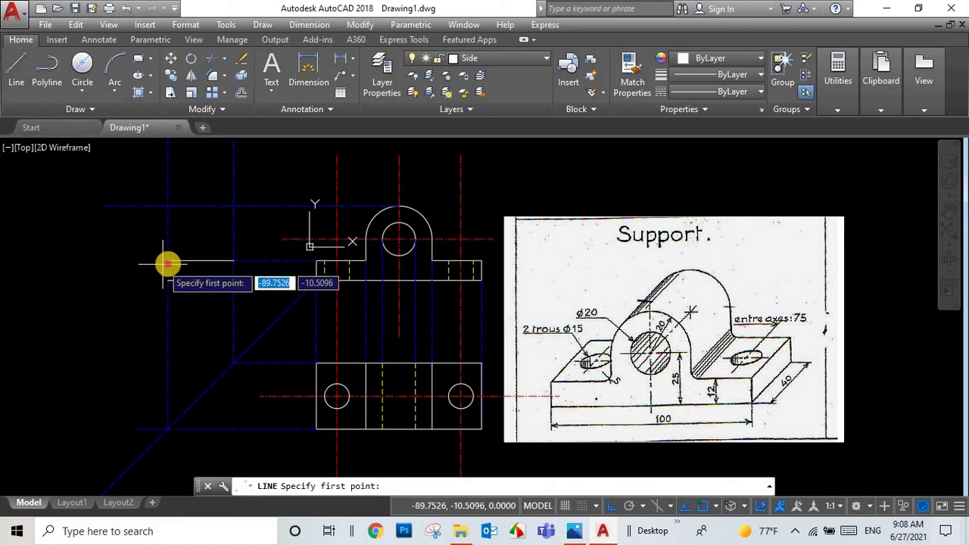
pyautogui.click(167, 266)
pyautogui.rightClick(240, 303)
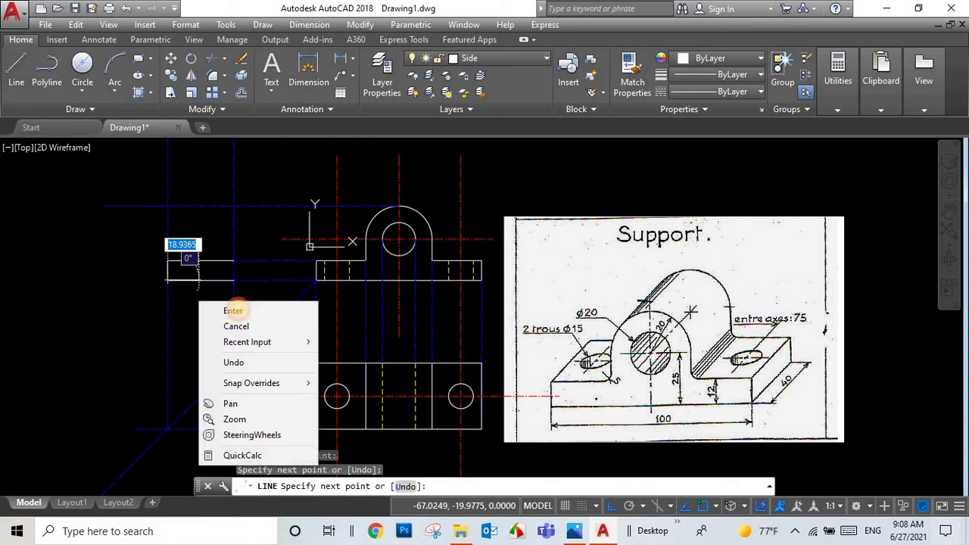
pyautogui.click(239, 302)
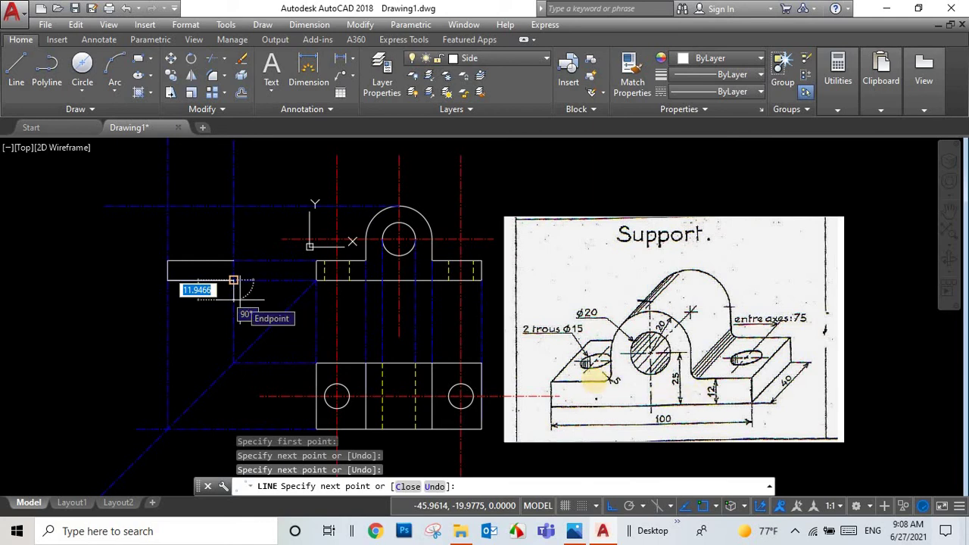
pyautogui.press('Escape')
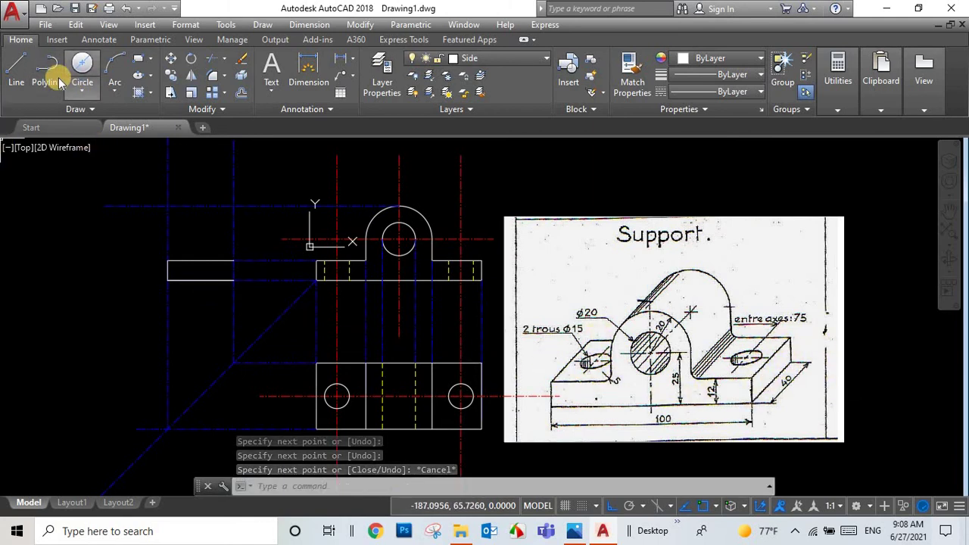
# - Start a line at the top edge's right end, then cancel it
pyautogui.click(16, 66)
pyautogui.click(233, 260)
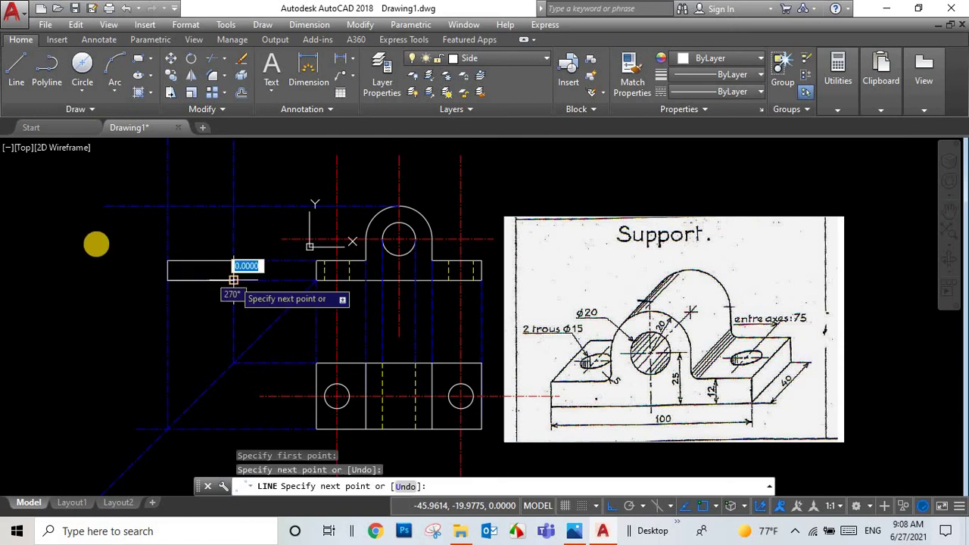
pyautogui.press('Escape')
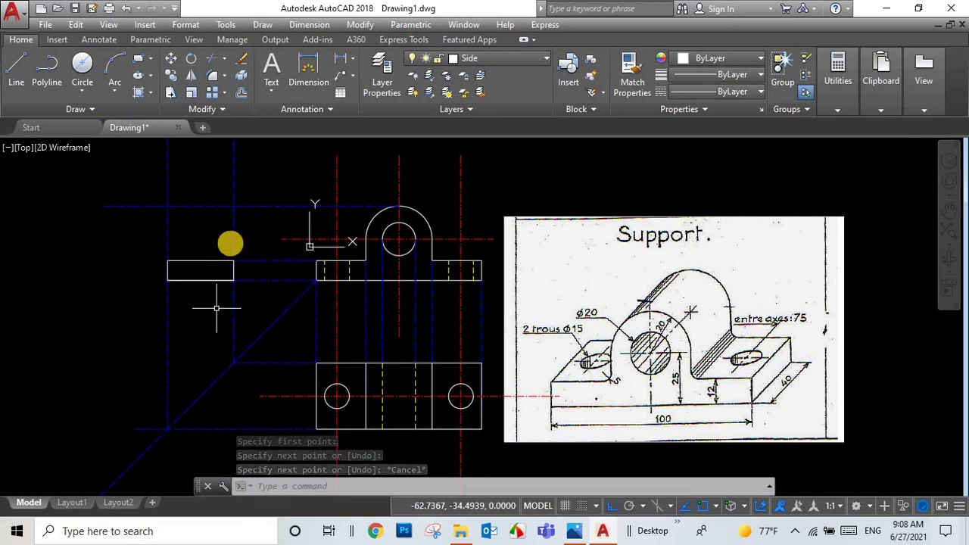
pyautogui.click(463, 58)
# - Make Projection current and trim two projection line stubs beyond the diagonal
pyautogui.click(443, 87)
pyautogui.scroll(4, 222, 427)
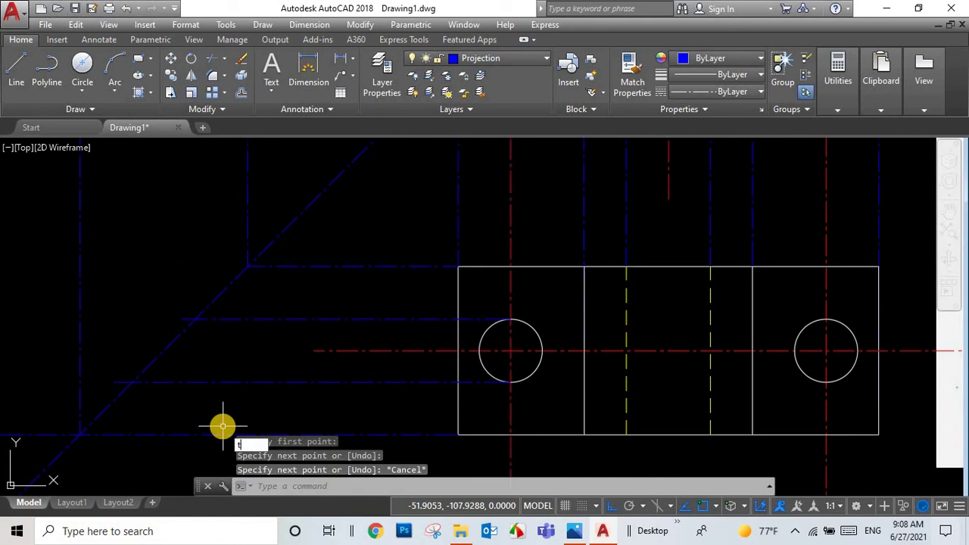
pyautogui.press('Return')
pyautogui.press('Return')
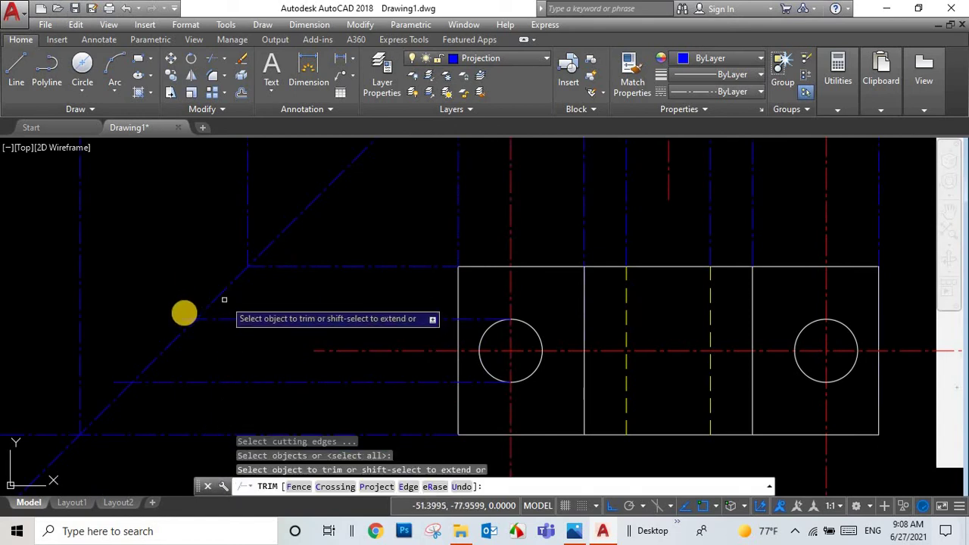
pyautogui.click(183, 317)
pyautogui.click(120, 382)
pyautogui.press('Return')
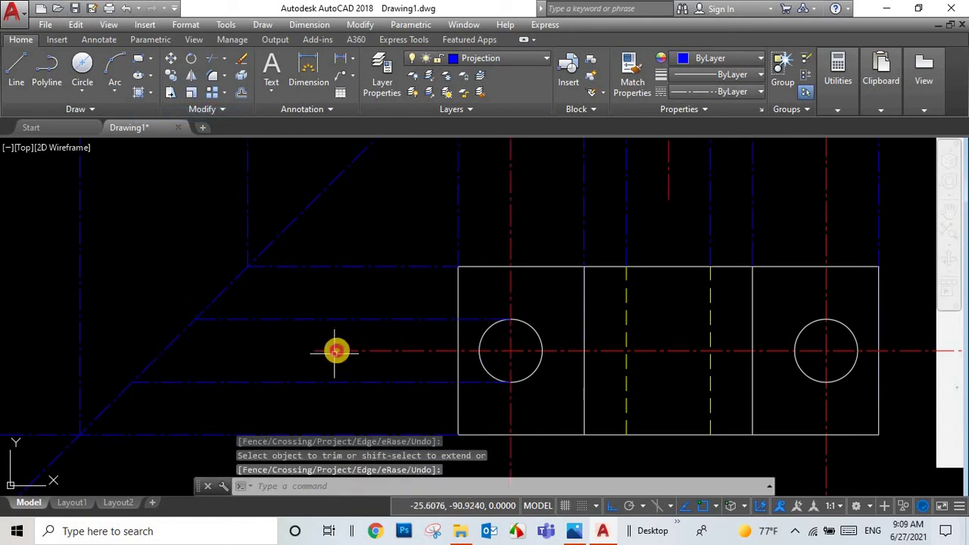
# - Extend the red centre axis leftward and trim the projection lines again
pyautogui.click(337, 350)
pyautogui.click(312, 350)
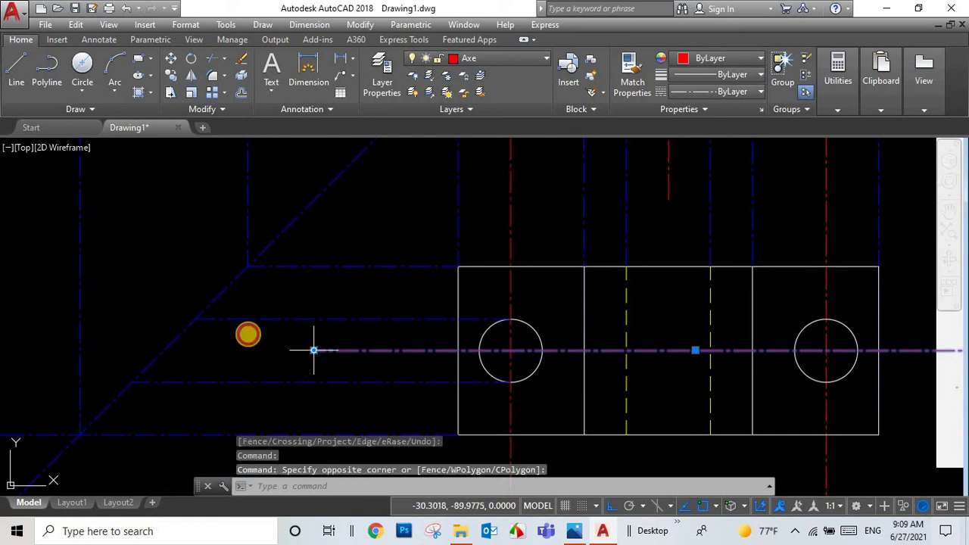
pyautogui.click(137, 351)
pyautogui.press('Escape')
pyautogui.press('Escape')
pyautogui.write('tr')
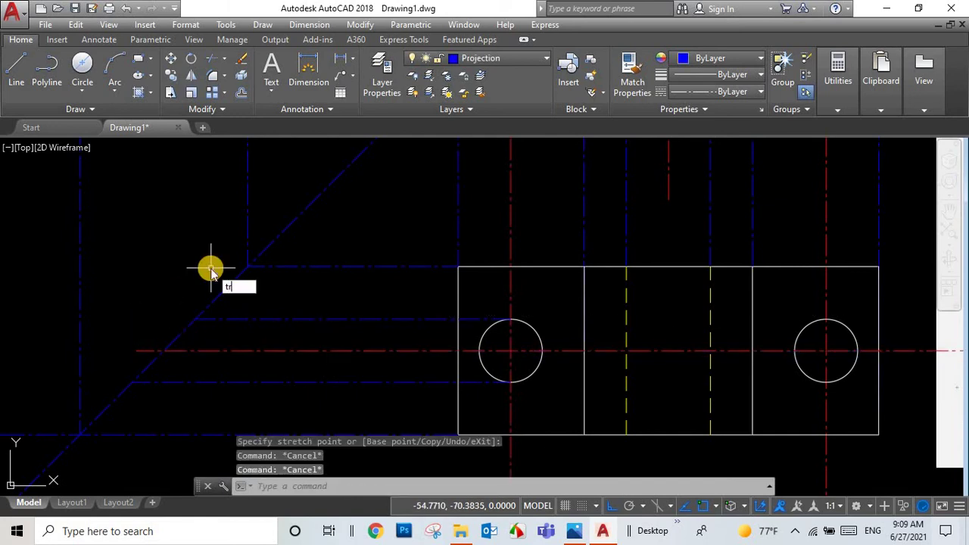
pyautogui.write('im')
pyautogui.press('Return')
pyautogui.press('Return')
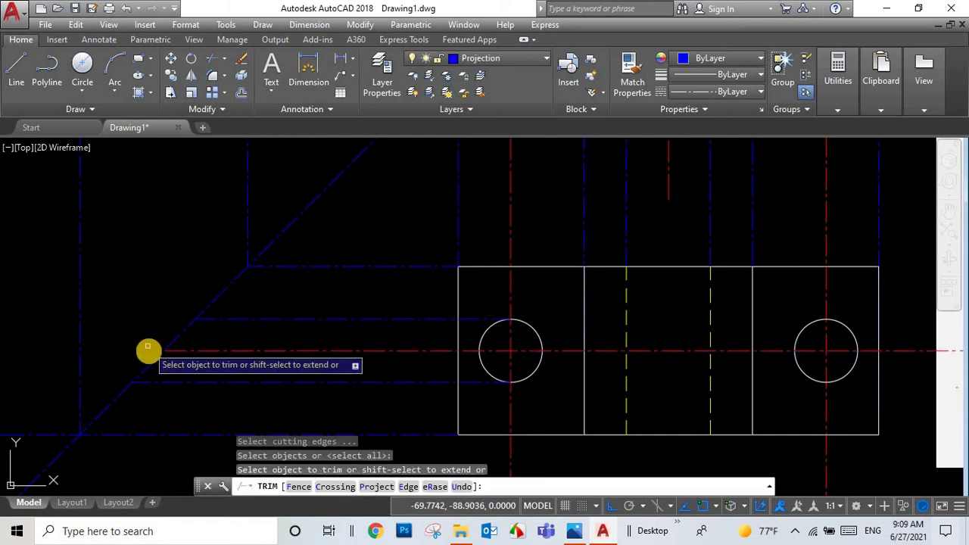
pyautogui.scroll(-1, 148, 333)
pyautogui.press('Return')
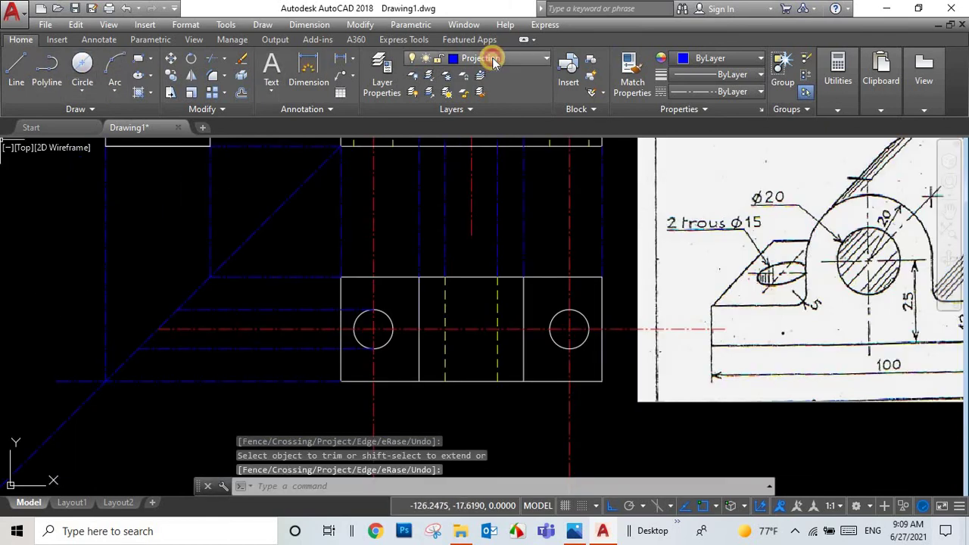
# - On the Axe layer, start the side-view axis line, then delete the stray object
pyautogui.click(493, 62)
pyautogui.click(483, 89)
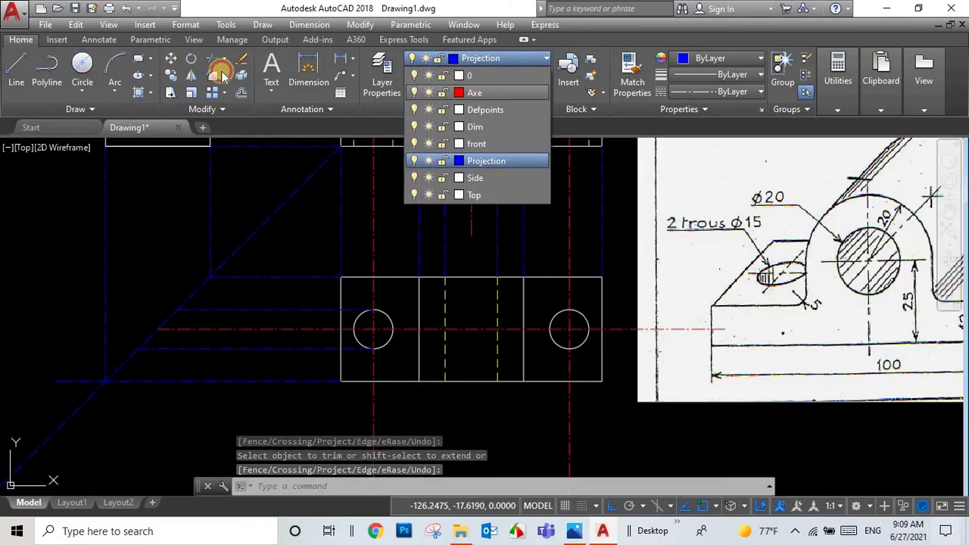
pyautogui.click(29, 75)
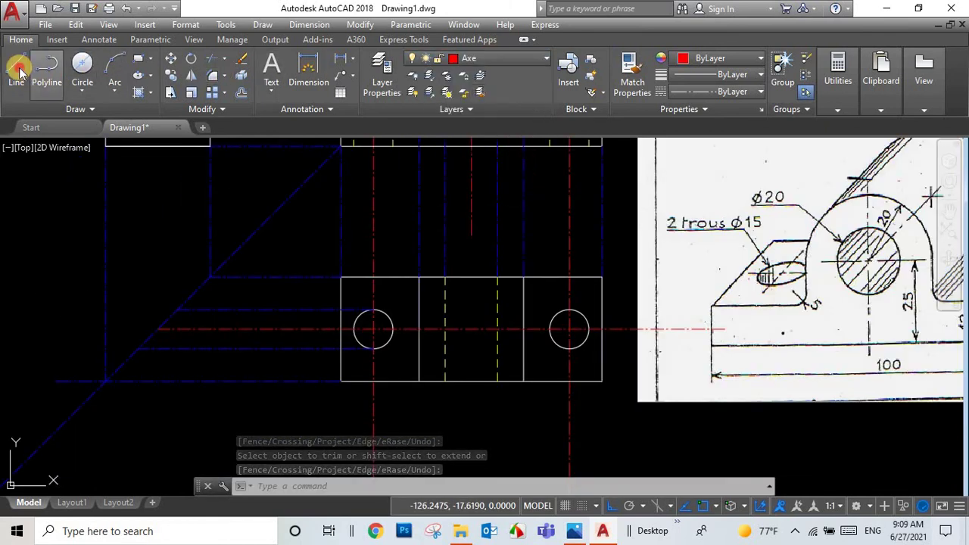
pyautogui.click(153, 329)
pyautogui.scroll(-5, 179, 194)
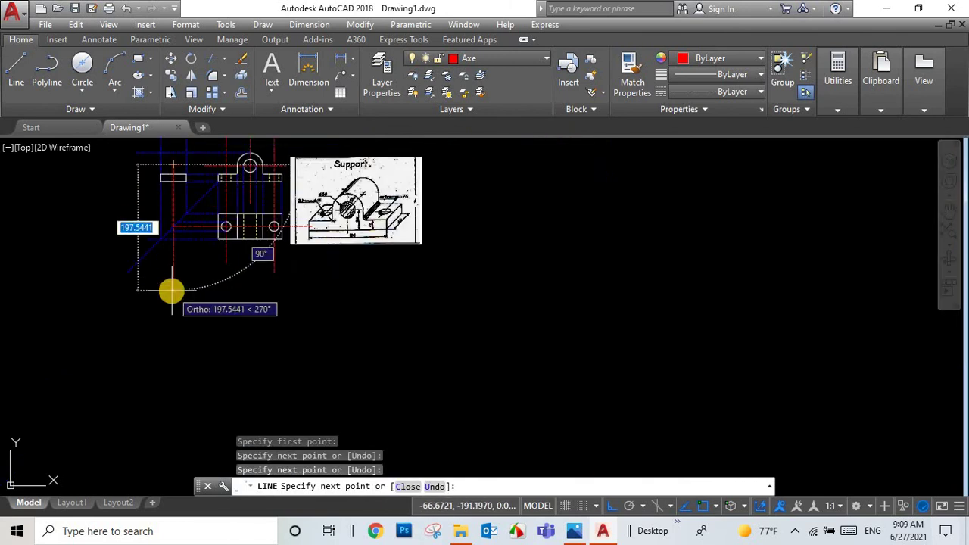
pyautogui.press('Escape')
pyautogui.press('Escape')
pyautogui.press('Delete')
pyautogui.scroll(8, 108, 353)
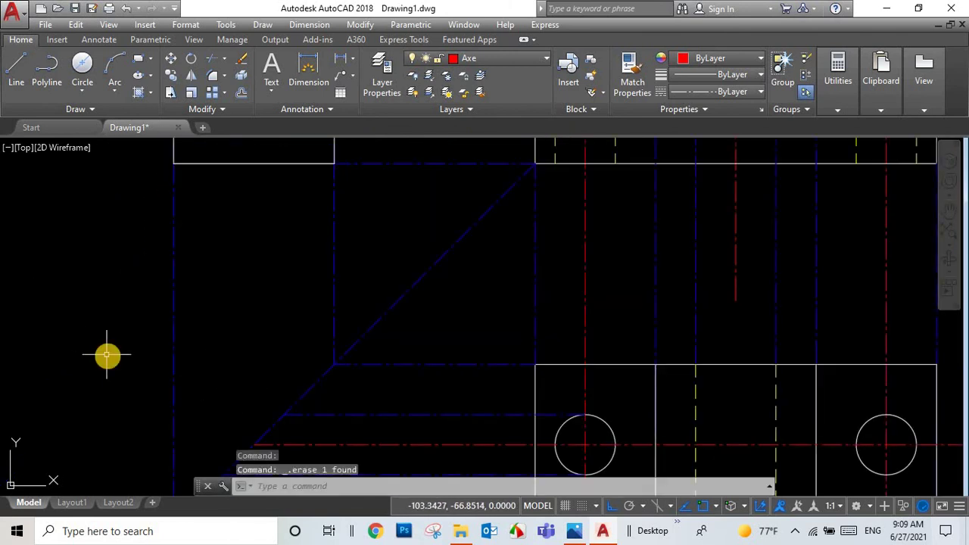
pyautogui.scroll(-4, 107, 356)
pyautogui.scroll(3, 129, 419)
# - Make Side the current layer, starting and cancelling a line in the side view
pyautogui.scroll(5, 116, 224)
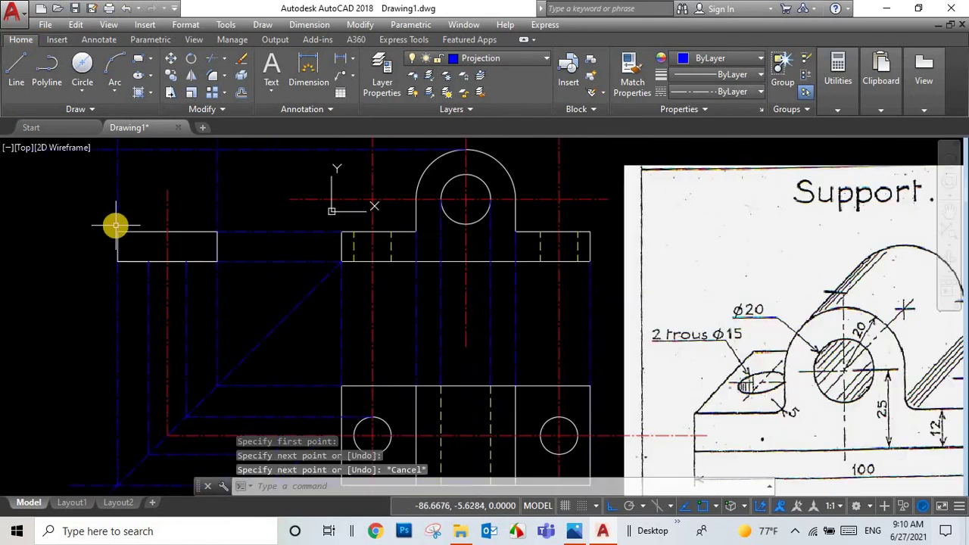
pyautogui.scroll(-2, 116, 224)
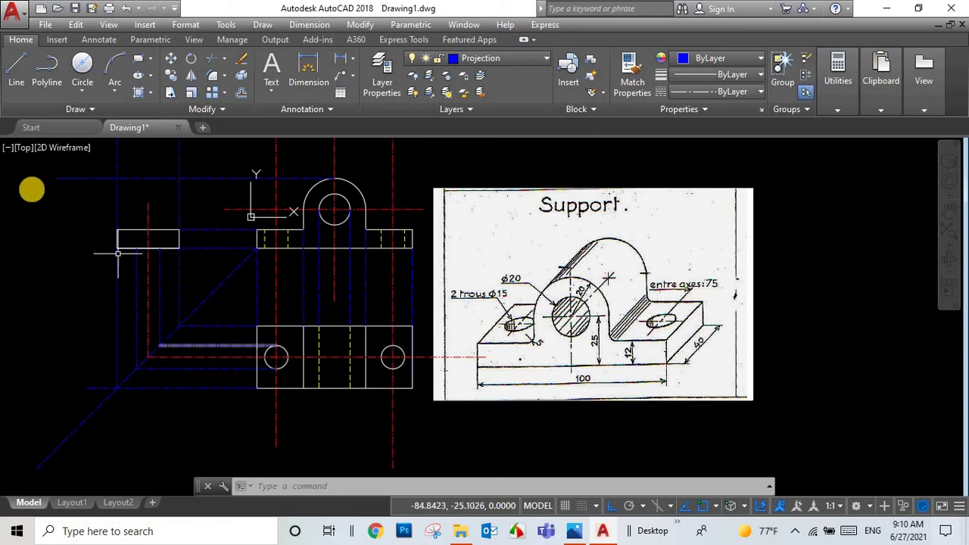
pyautogui.click(464, 59)
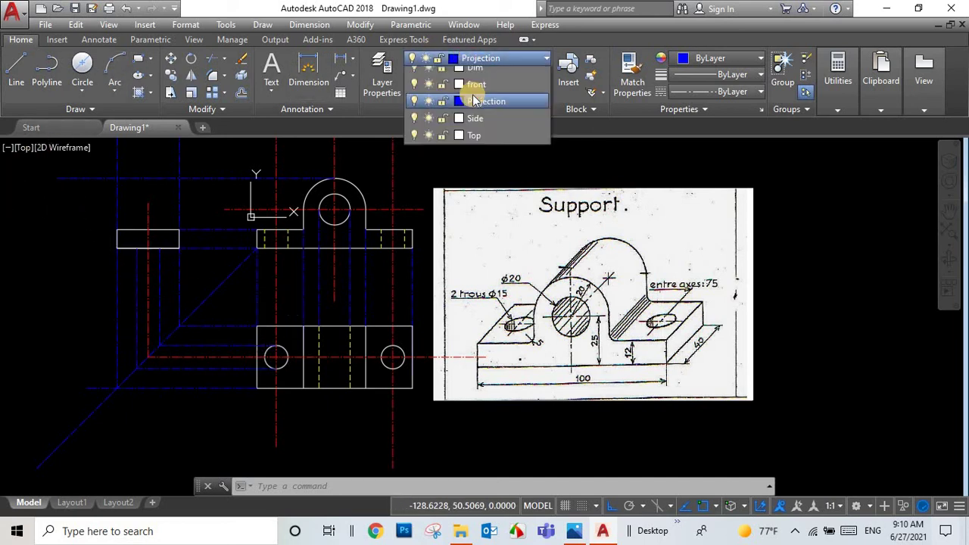
pyautogui.click(484, 177)
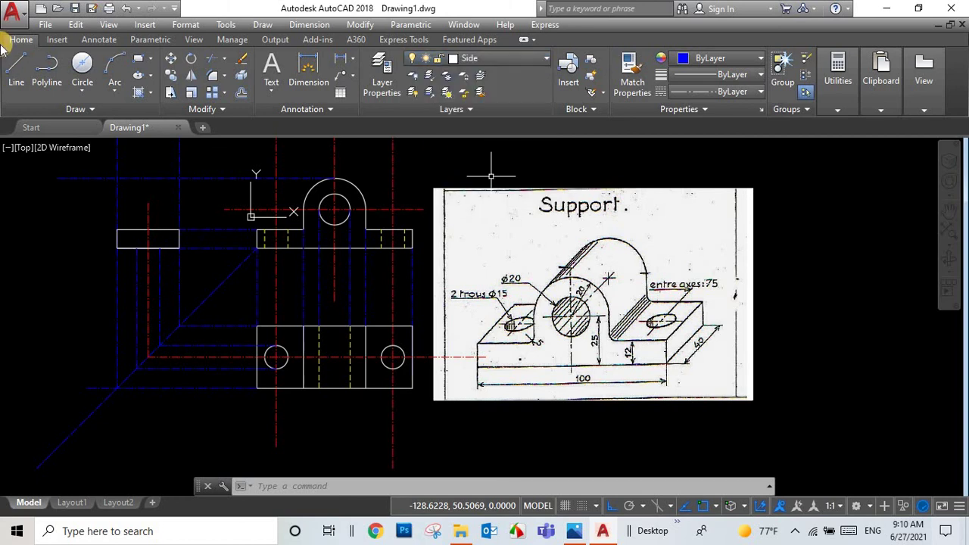
pyautogui.click(16, 66)
pyautogui.scroll(2, 129, 237)
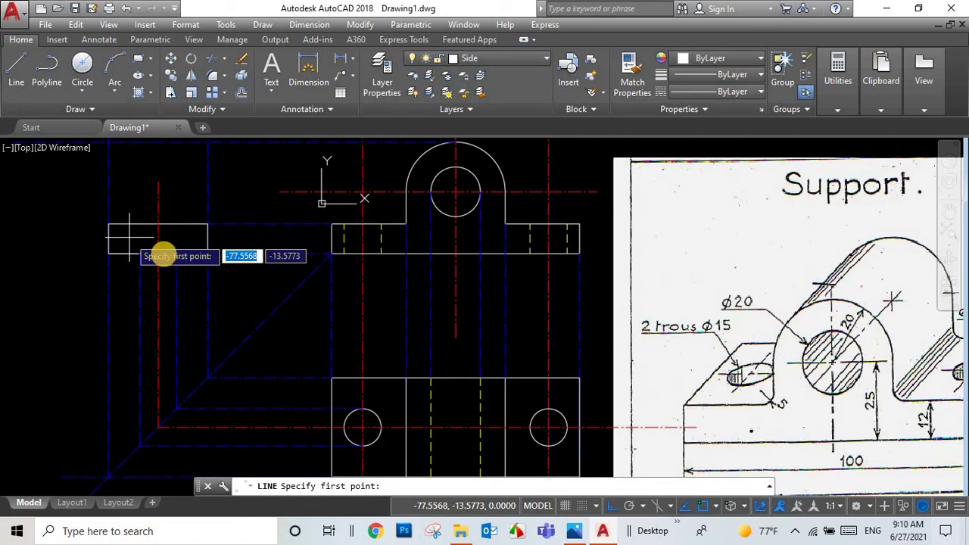
pyautogui.click(144, 233)
pyautogui.press('Escape')
# - Set the two vertical side-view lines to DASHED linetype and yellow colour
pyautogui.click(177, 237)
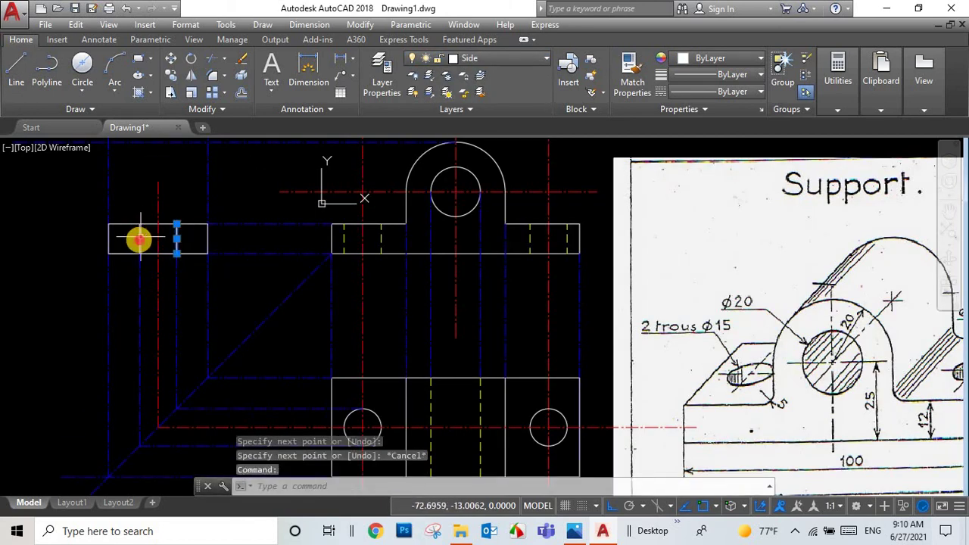
pyautogui.click(140, 240)
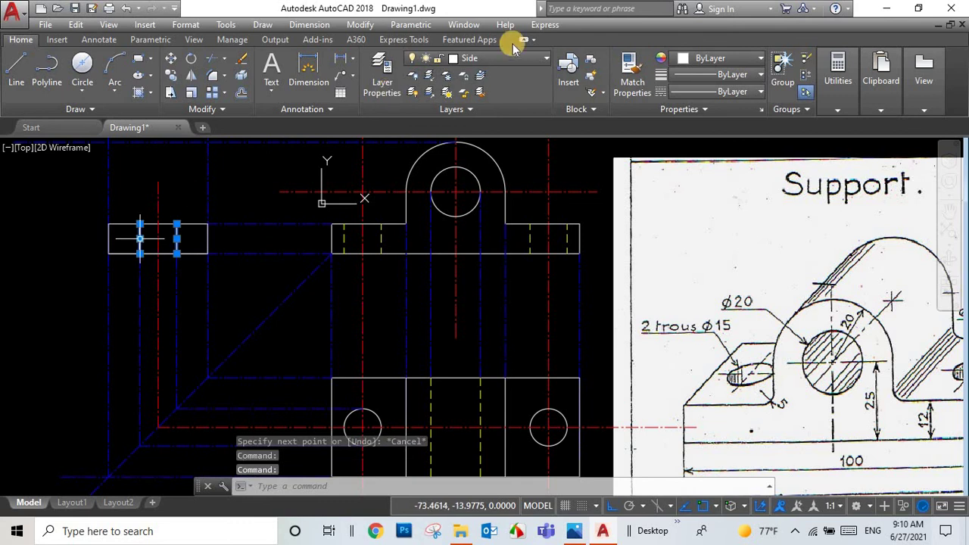
pyautogui.click(730, 62)
pyautogui.click(729, 88)
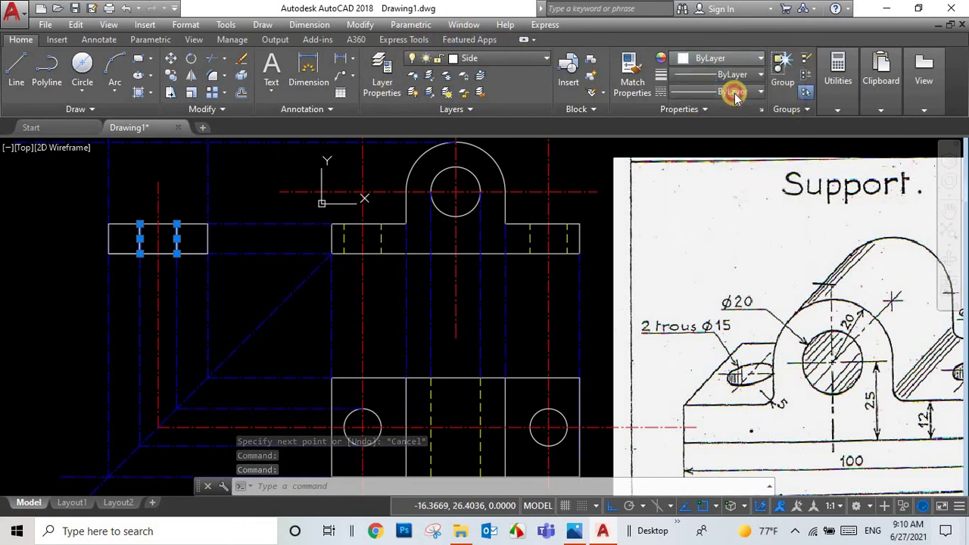
pyautogui.click(730, 90)
pyautogui.click(740, 182)
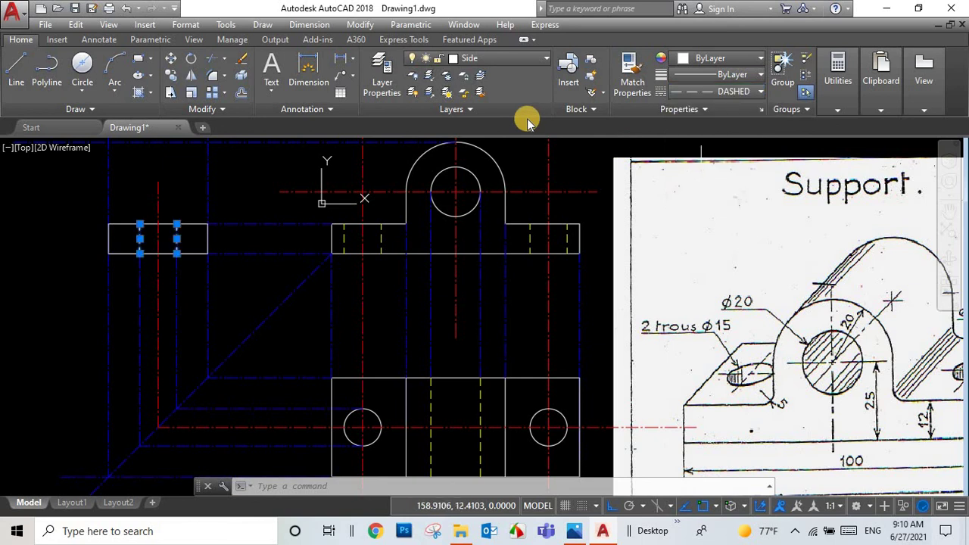
pyautogui.click(728, 59)
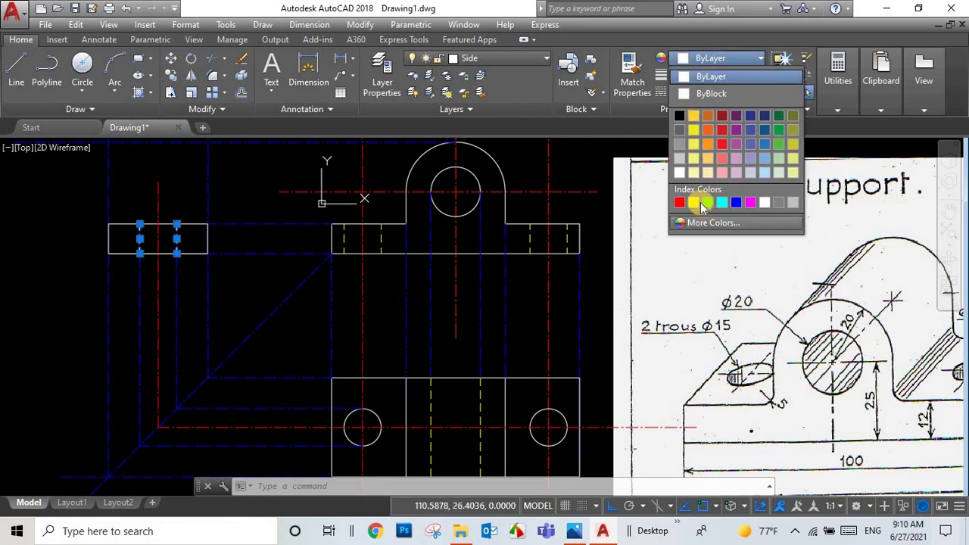
pyautogui.click(698, 203)
pyautogui.press('Escape')
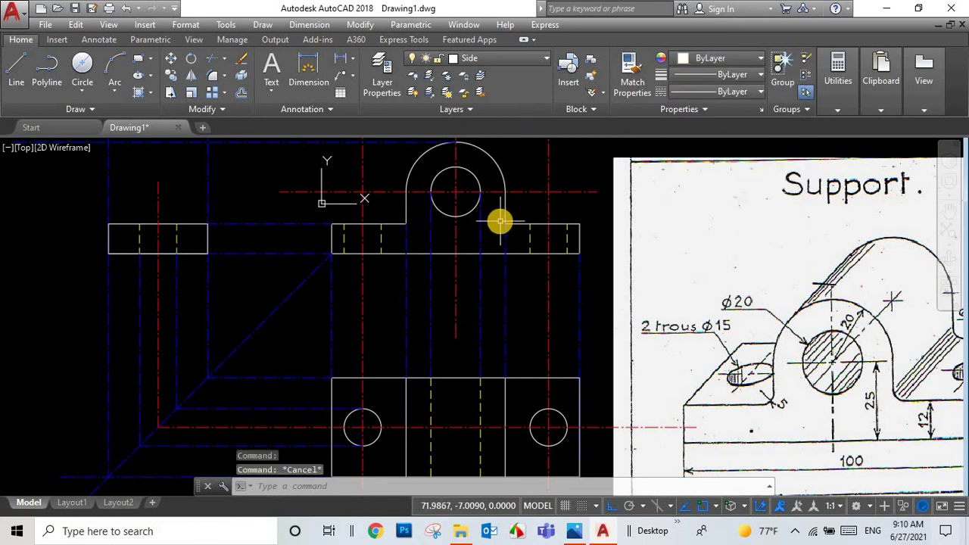
pyautogui.scroll(-2, 500, 222)
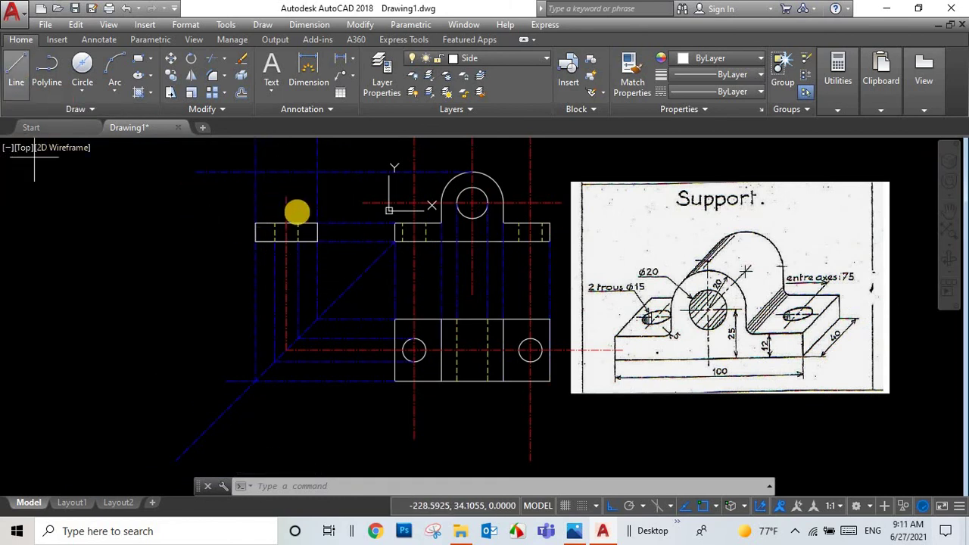
# - Draw the rectangular outline of the upright block above the side-view base
pyautogui.press('l')
pyautogui.press('Return')
pyautogui.click(317, 222)
pyautogui.click(317, 172)
pyautogui.click(255, 172)
pyautogui.click(255, 223)
pyautogui.press('Escape')
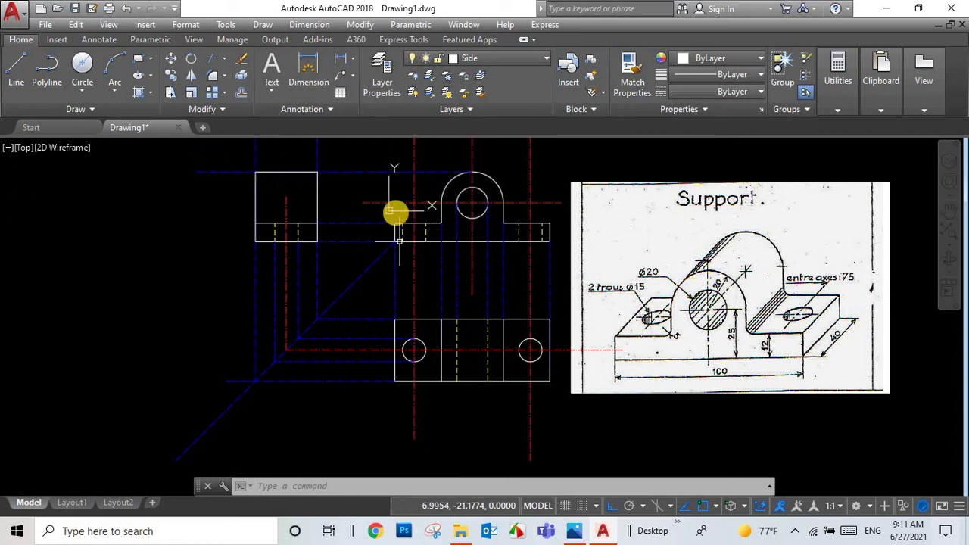
# - On the Projection layer, draw a vertical projection line above the side view
pyautogui.click(484, 58)
pyautogui.click(488, 161)
pyautogui.click(16, 68)
pyautogui.click(471, 216)
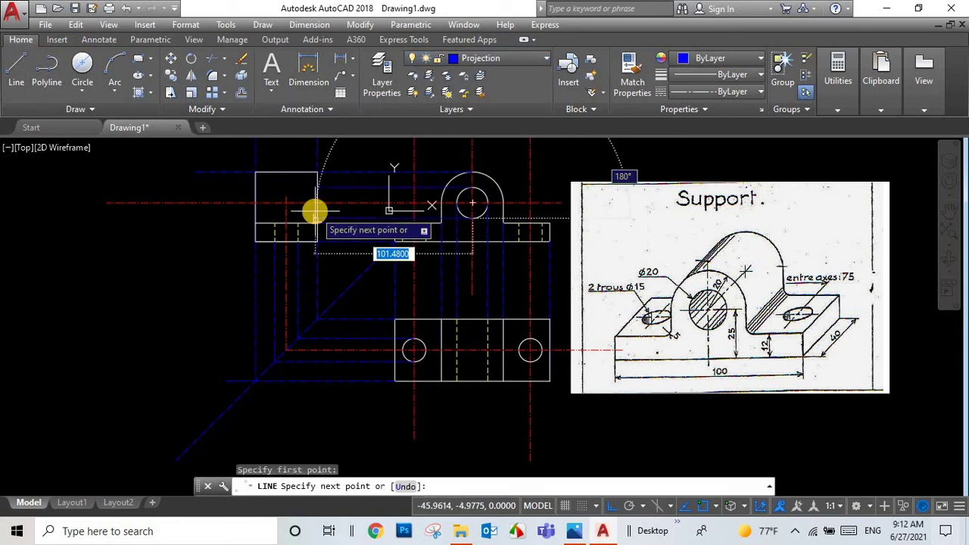
pyautogui.scroll(2, 314, 210)
pyautogui.scroll(3, 313, 212)
pyautogui.click(313, 234)
pyautogui.scroll(-3, 314, 234)
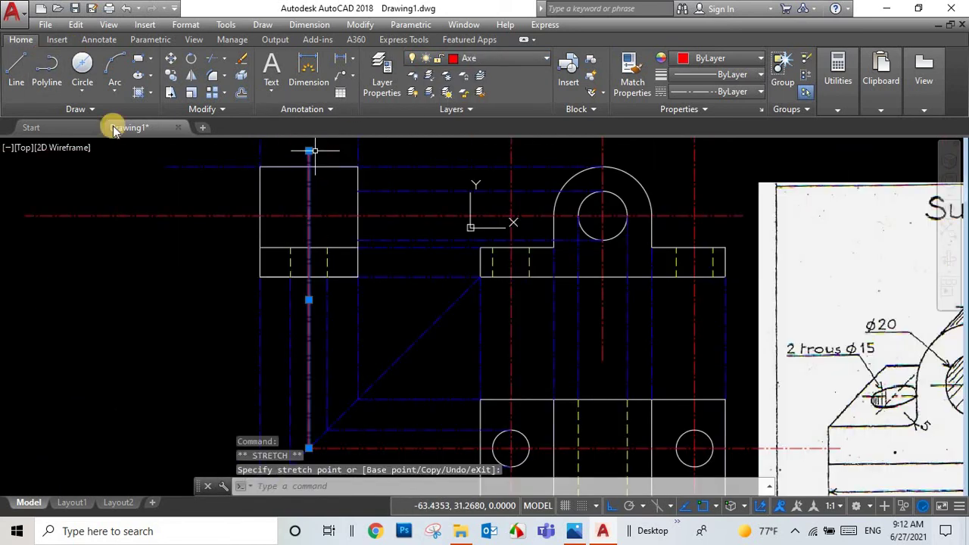
pyautogui.press('Return')
# - On the Side layer, make the upright's two horizontal bore lines DASHED
pyautogui.click(485, 58)
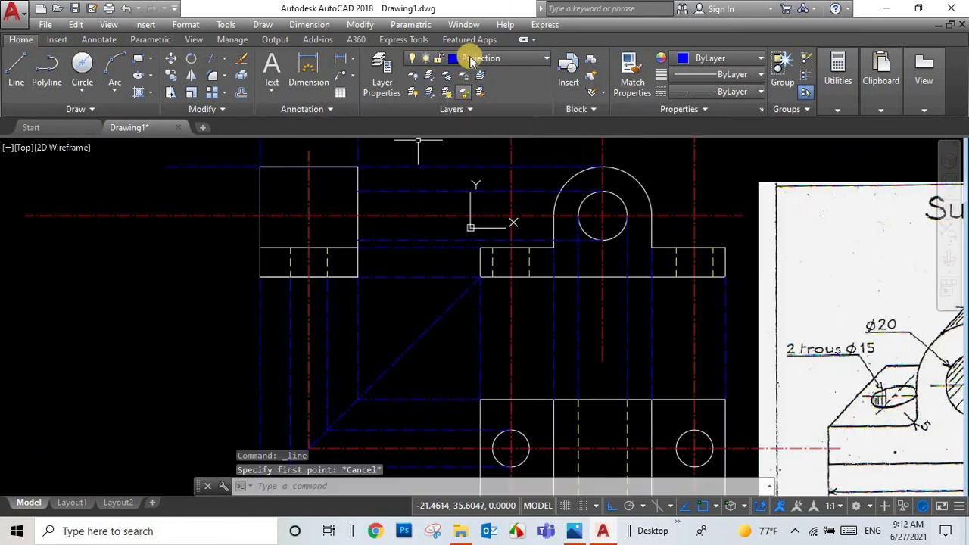
pyautogui.click(476, 180)
pyautogui.scroll(2, 257, 210)
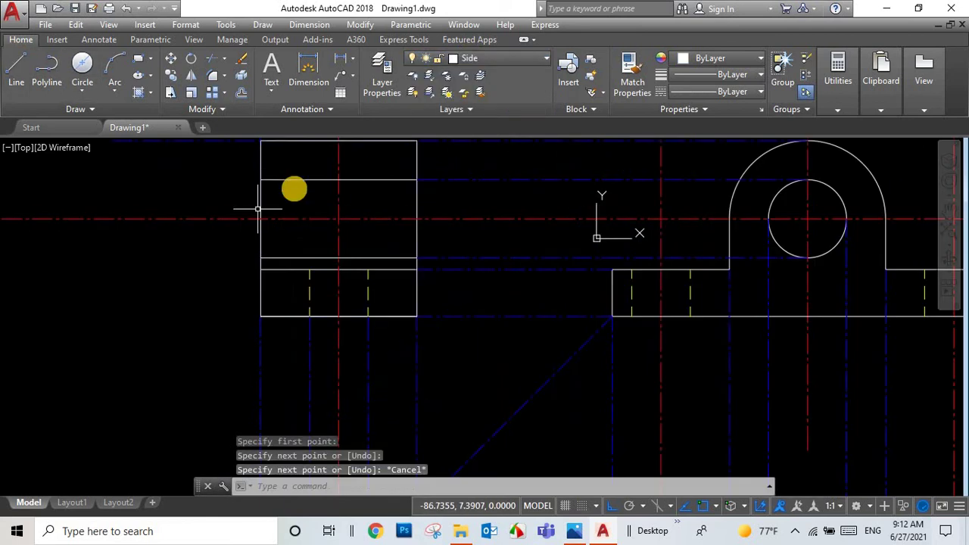
pyautogui.click(294, 175)
pyautogui.click(295, 246)
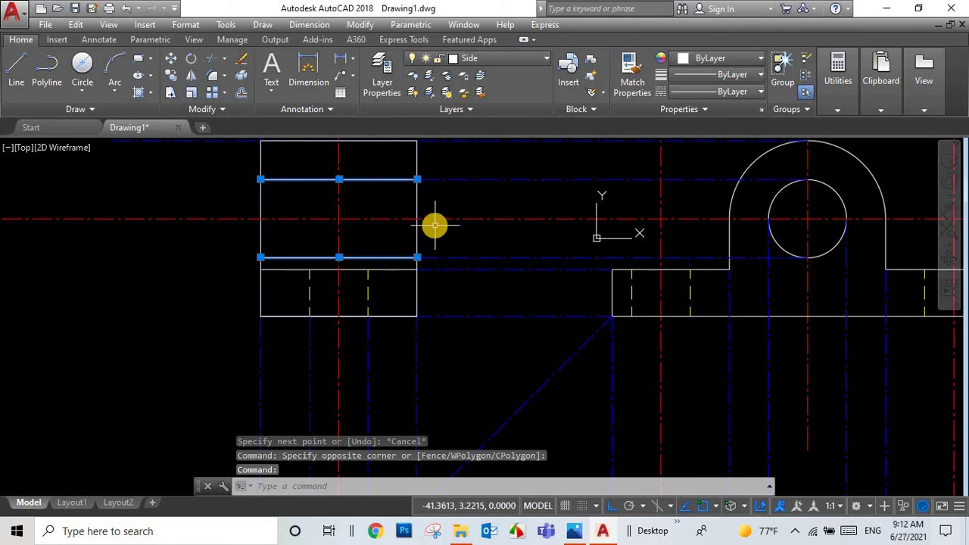
pyautogui.click(707, 91)
pyautogui.click(705, 180)
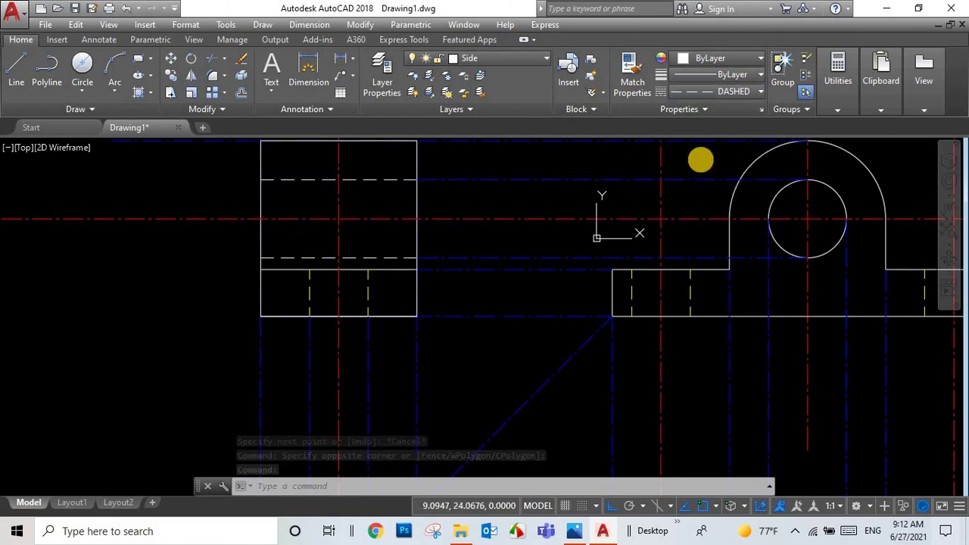
pyautogui.click(728, 75)
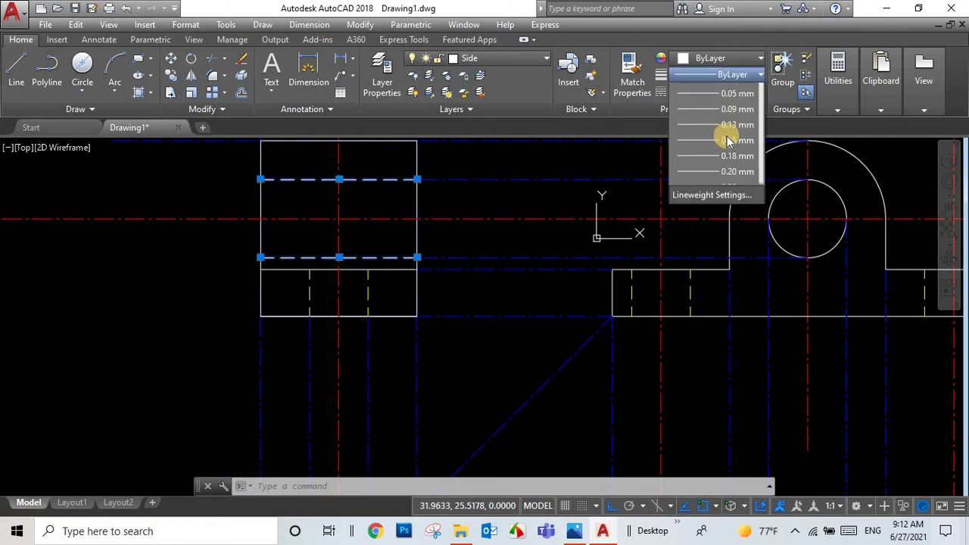
pyautogui.press('Escape')
pyautogui.press('Escape')
pyautogui.scroll(-4, 96, 224)
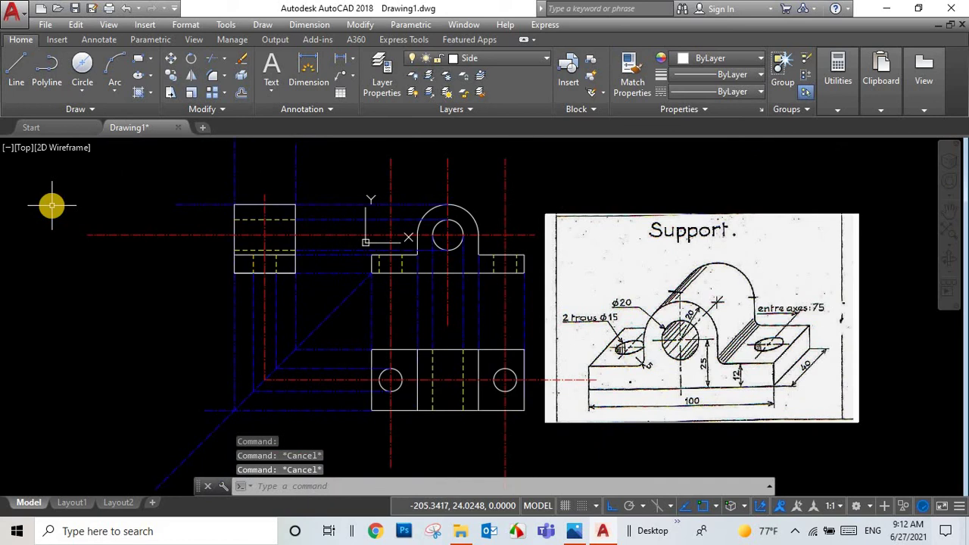